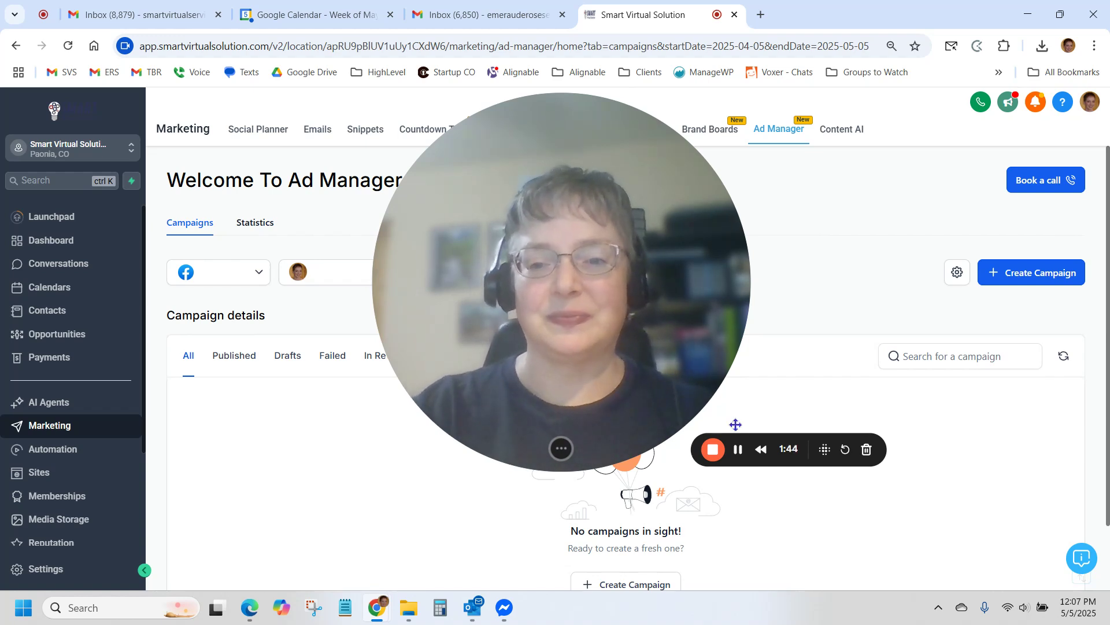
{"action": "left_click", "coordinate": [739, 450]}
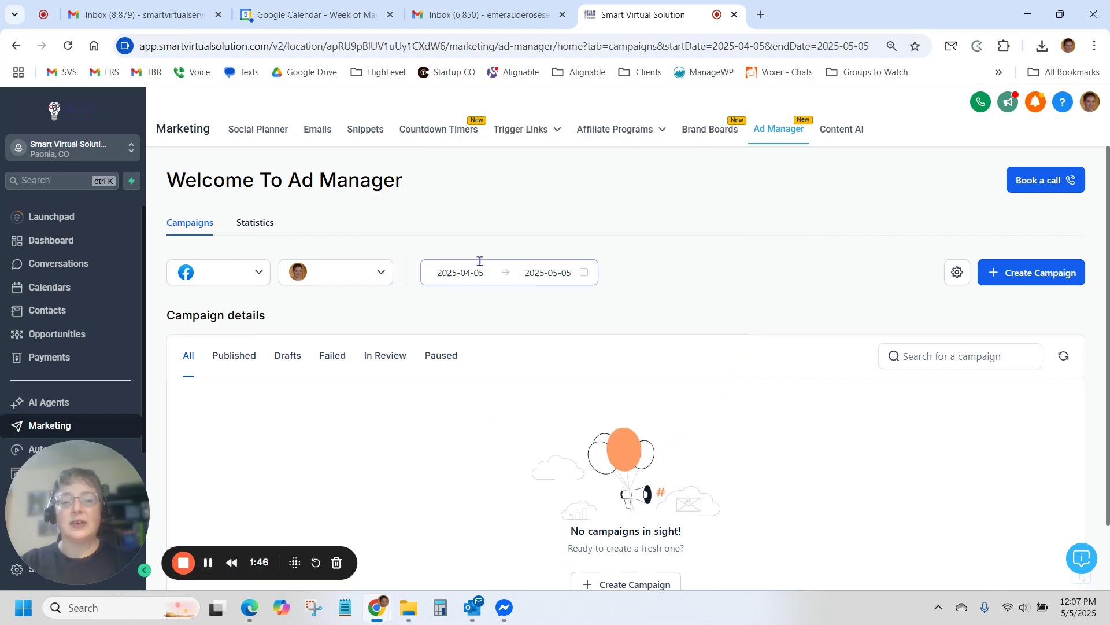
{"action": "left_click_drag", "start_coordinate": [194, 181], "coordinate": [417, 183]}
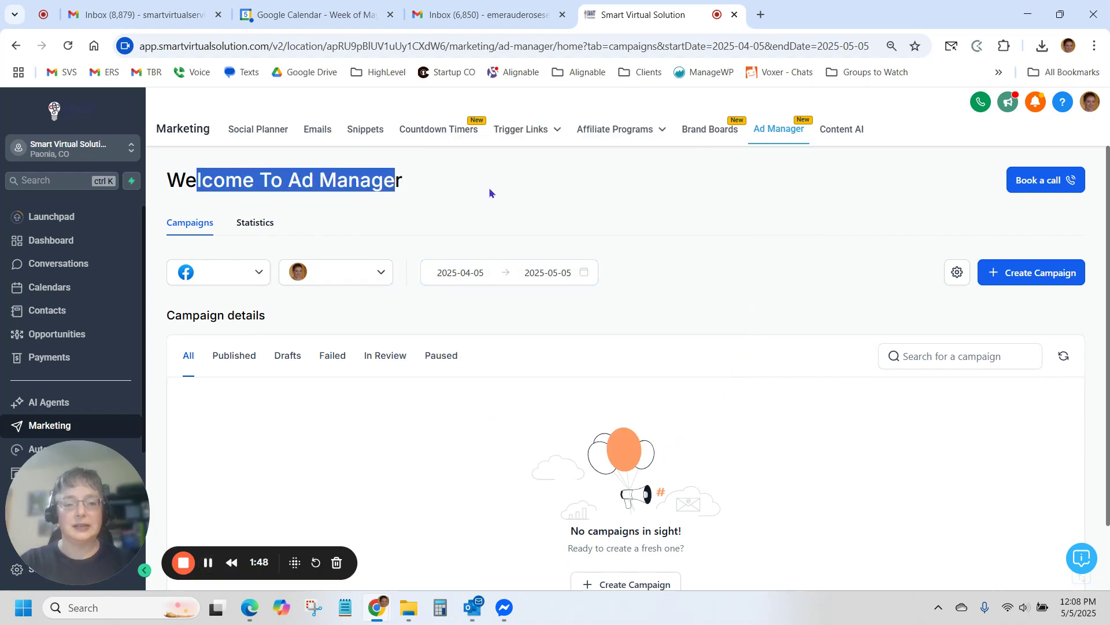
{"action": "left_click", "coordinate": [334, 201]}
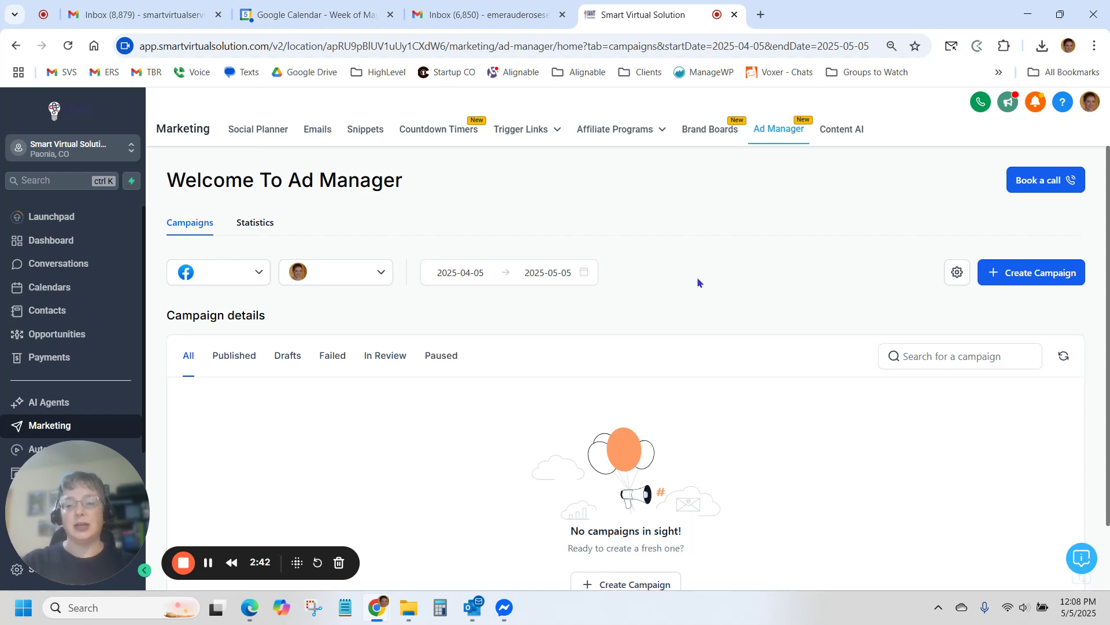
{"action": "scroll", "coordinate": [696, 278], "scroll_direction": "down", "scroll_amount": 1}
{"action": "scroll", "coordinate": [696, 278], "scroll_direction": "up", "scroll_amount": 1}
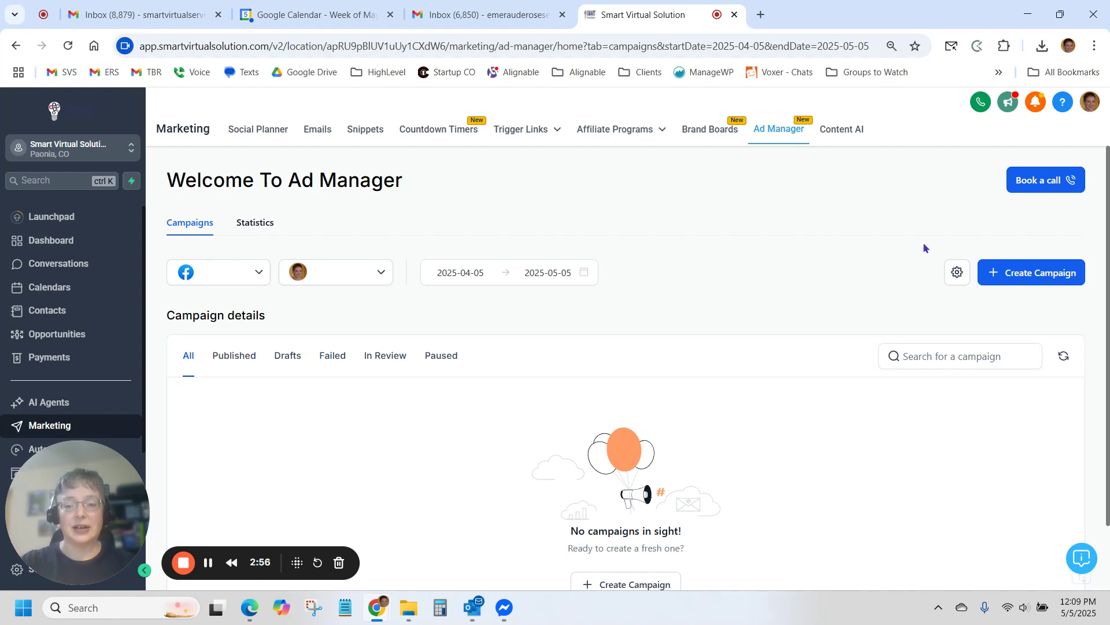
Create a Facebook campaign started from scratch and dismiss the lead ads terms of service notice
{"action": "left_click", "coordinate": [1019, 269]}
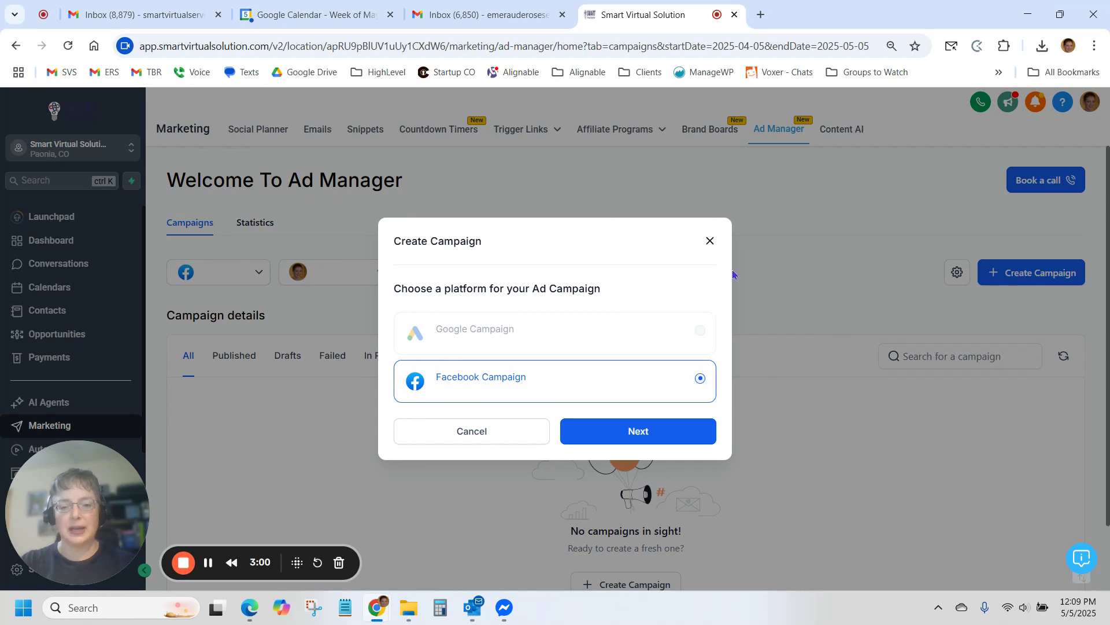
{"action": "mouse_move", "coordinate": [535, 341]}
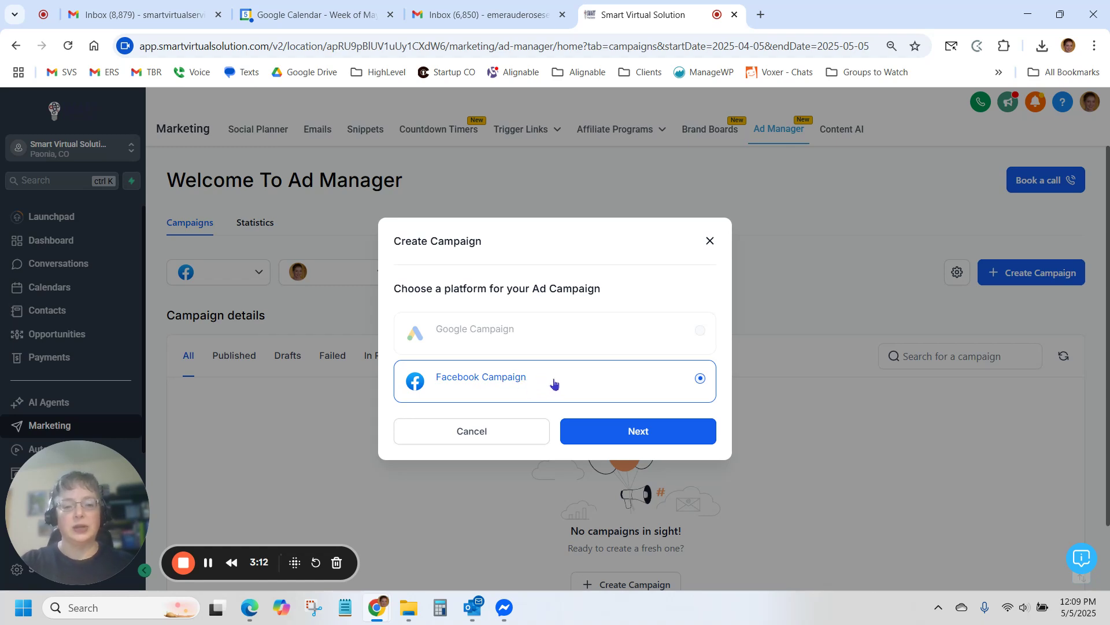
{"action": "left_click", "coordinate": [645, 432]}
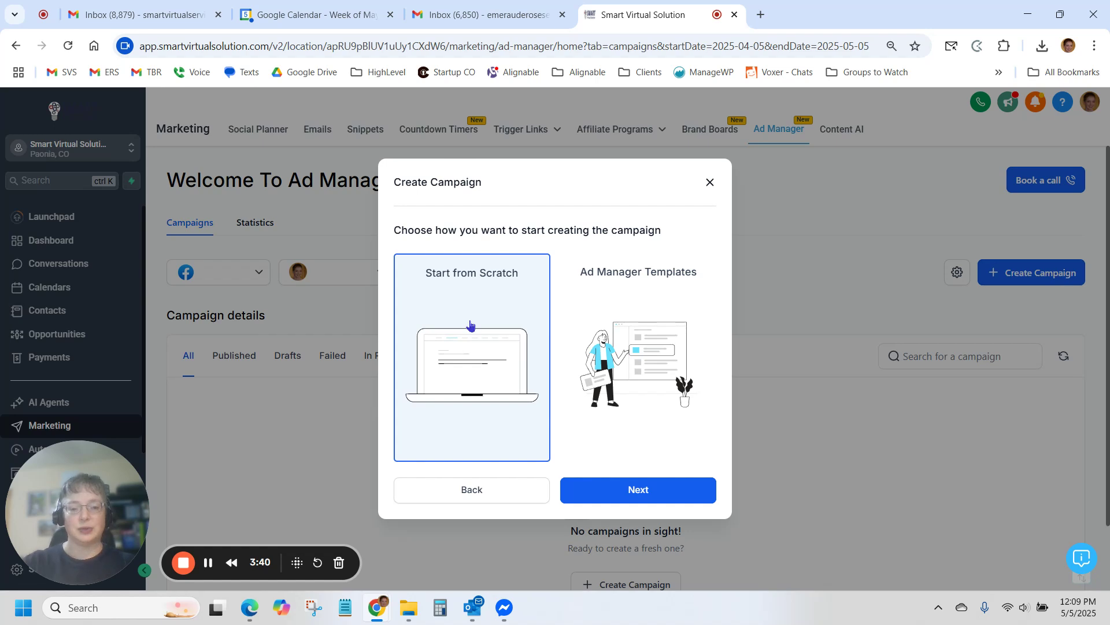
{"action": "left_click", "coordinate": [662, 492]}
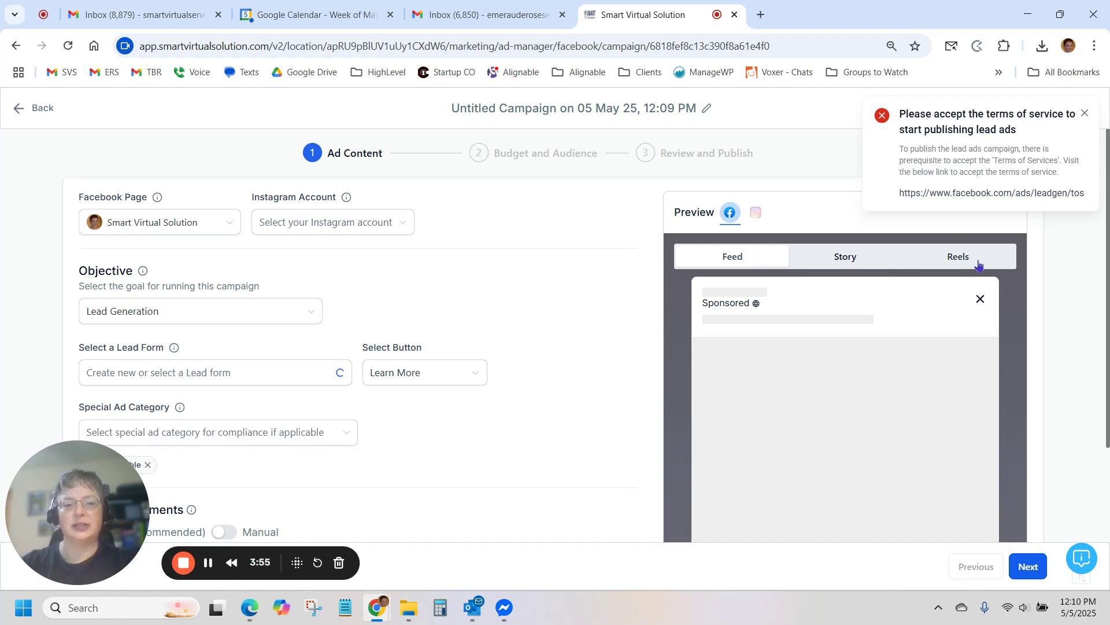
{"action": "left_click", "coordinate": [1084, 113]}
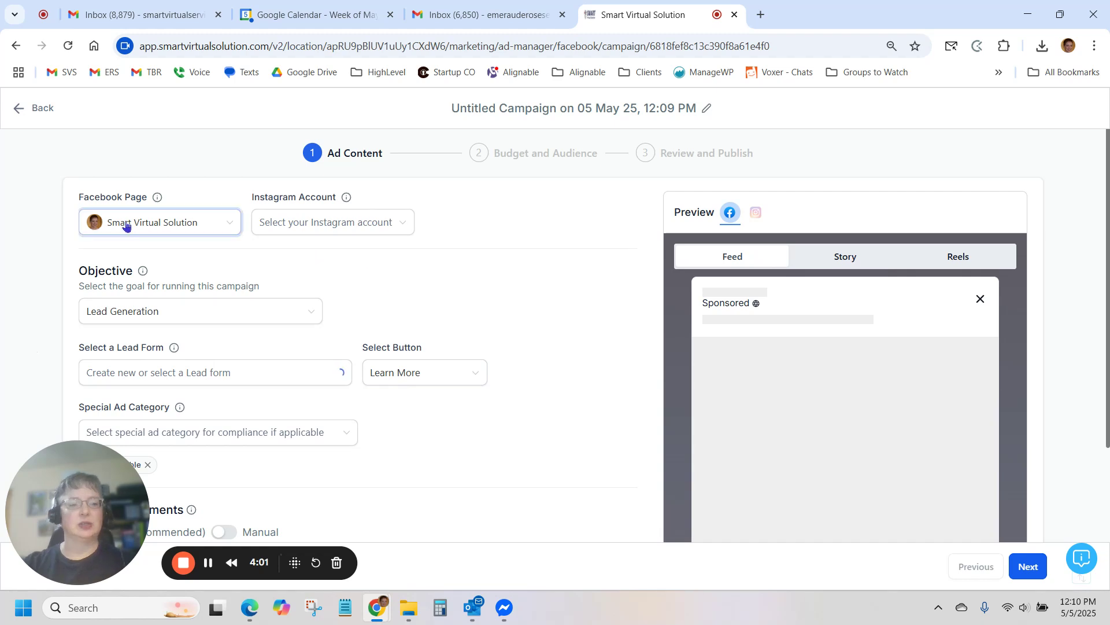
Check which Facebook pages and Instagram accounts can be chosen for the ad
{"action": "left_click", "coordinate": [194, 227]}
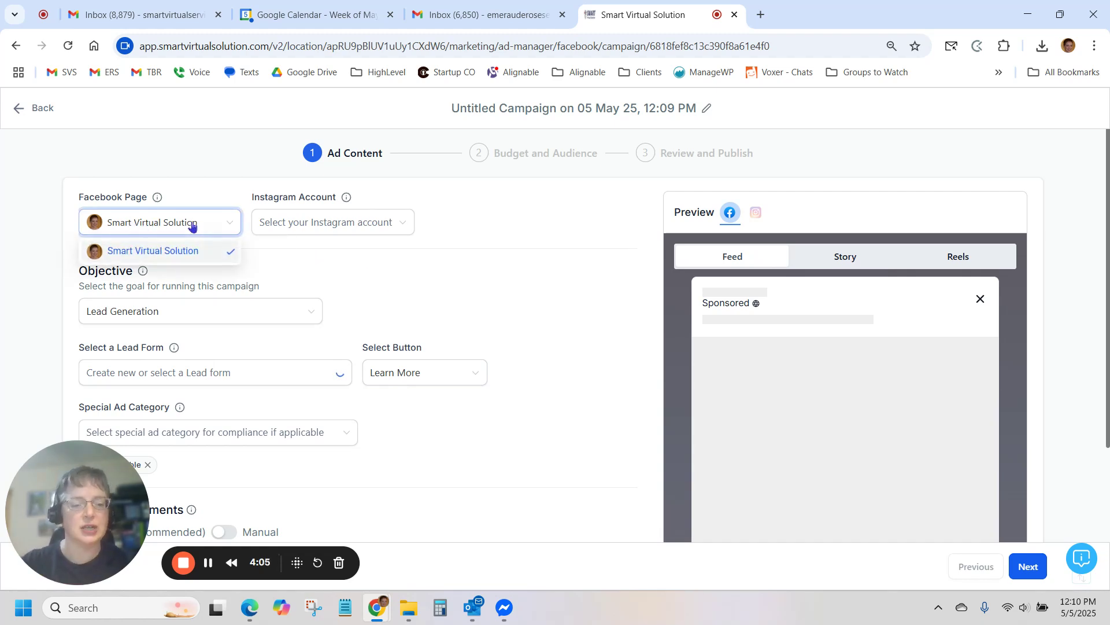
{"action": "left_click", "coordinate": [193, 226]}
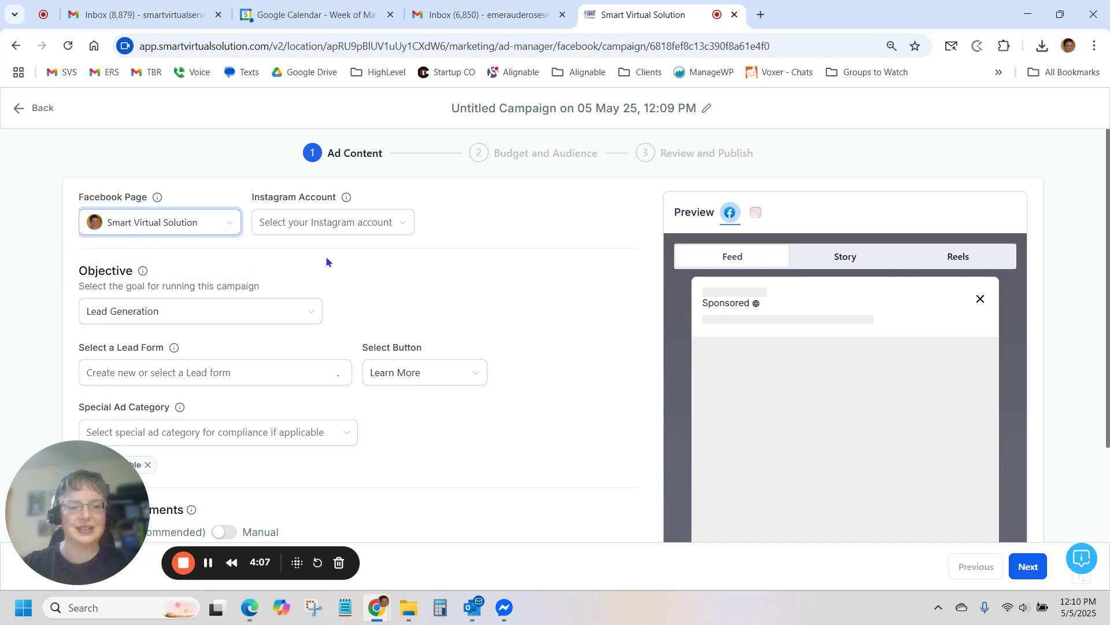
{"action": "left_click", "coordinate": [333, 224]}
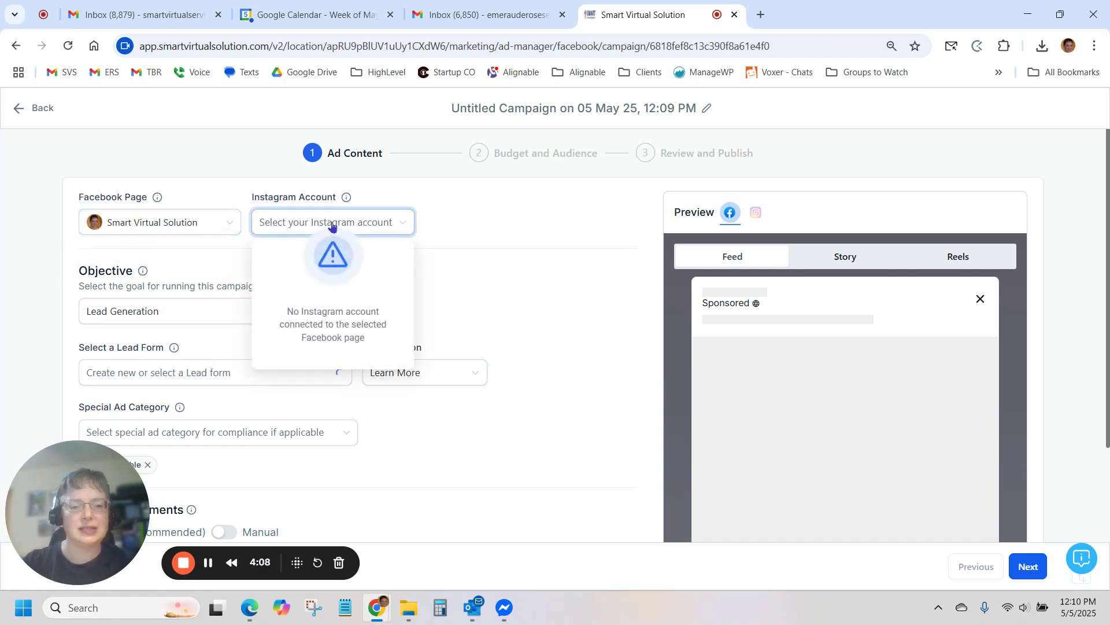
{"action": "left_click", "coordinate": [333, 226]}
{"action": "left_click", "coordinate": [516, 248]}
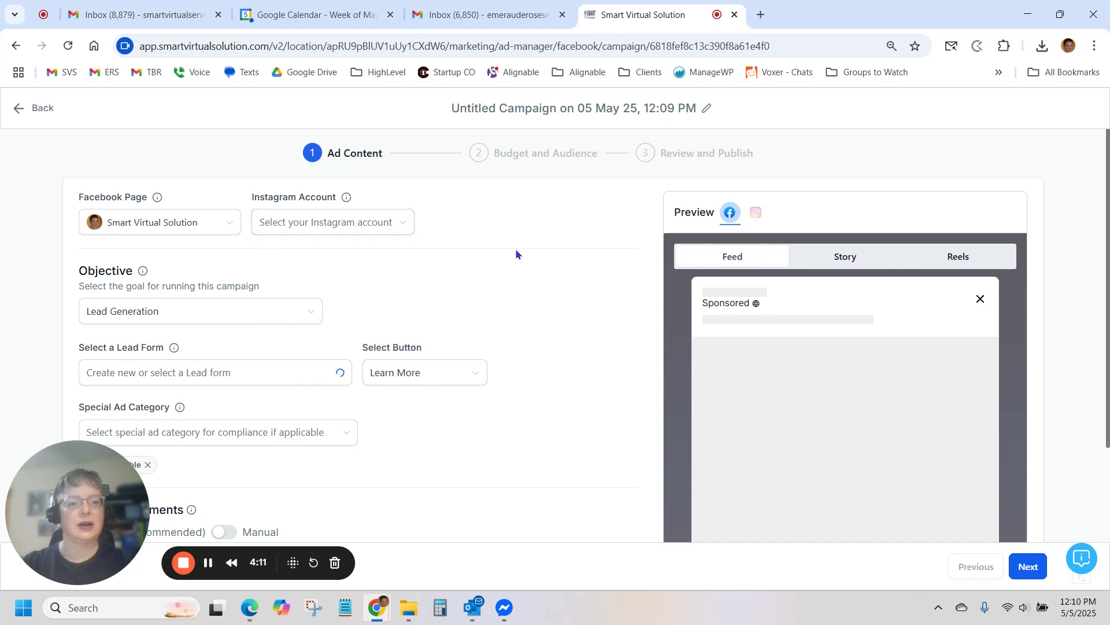
Set the campaign objective to Website Traffic
{"action": "scroll", "coordinate": [515, 248], "scroll_direction": "down", "scroll_amount": 1}
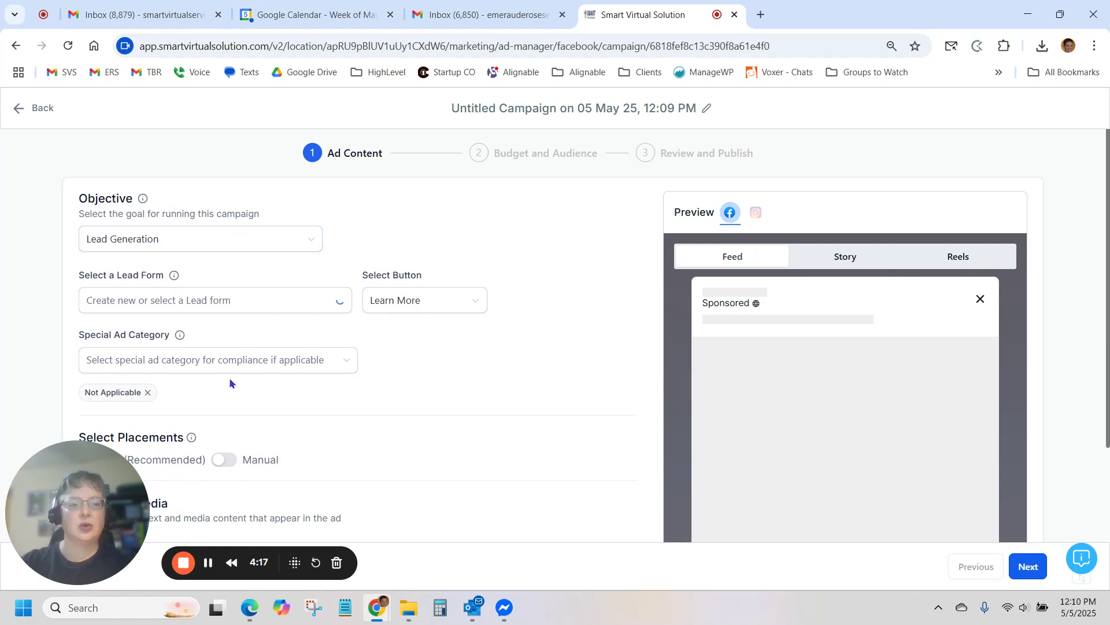
{"action": "left_click", "coordinate": [212, 249]}
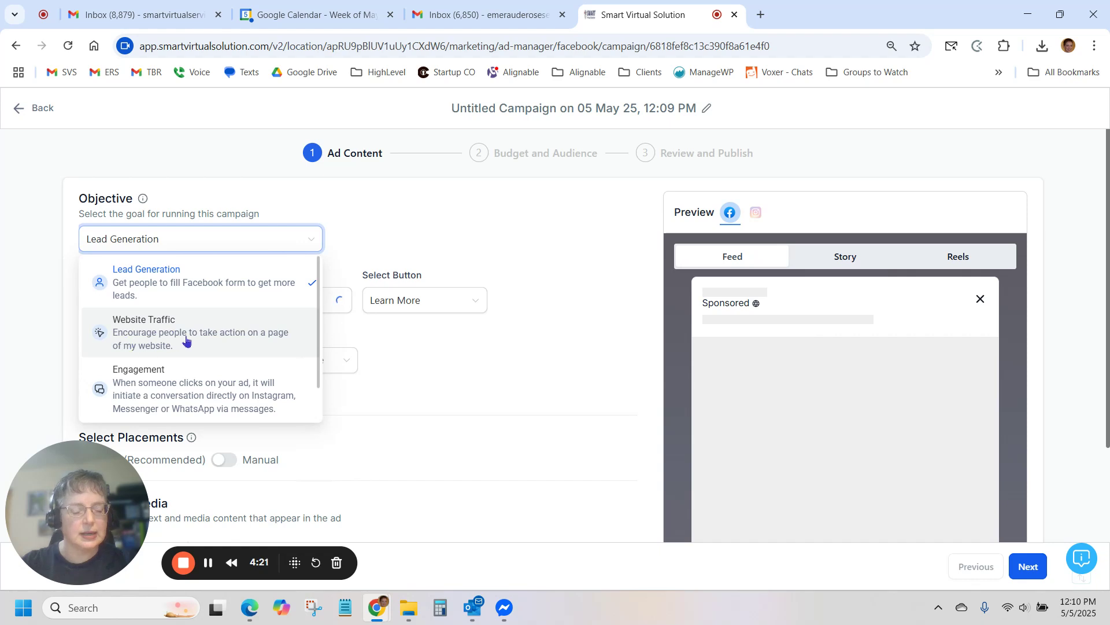
{"action": "left_click", "coordinate": [163, 340]}
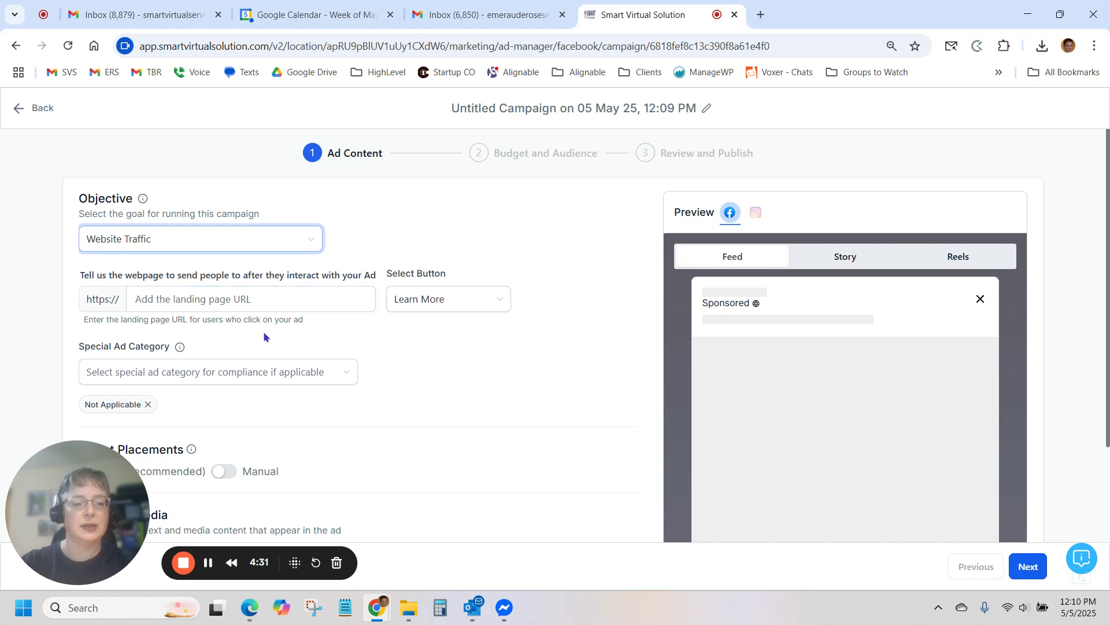
Enter smartvirtualmarketing.com/report as the landing page URL and choose Get Offer as the ad's call-to-action button
{"action": "left_click", "coordinate": [215, 295]}
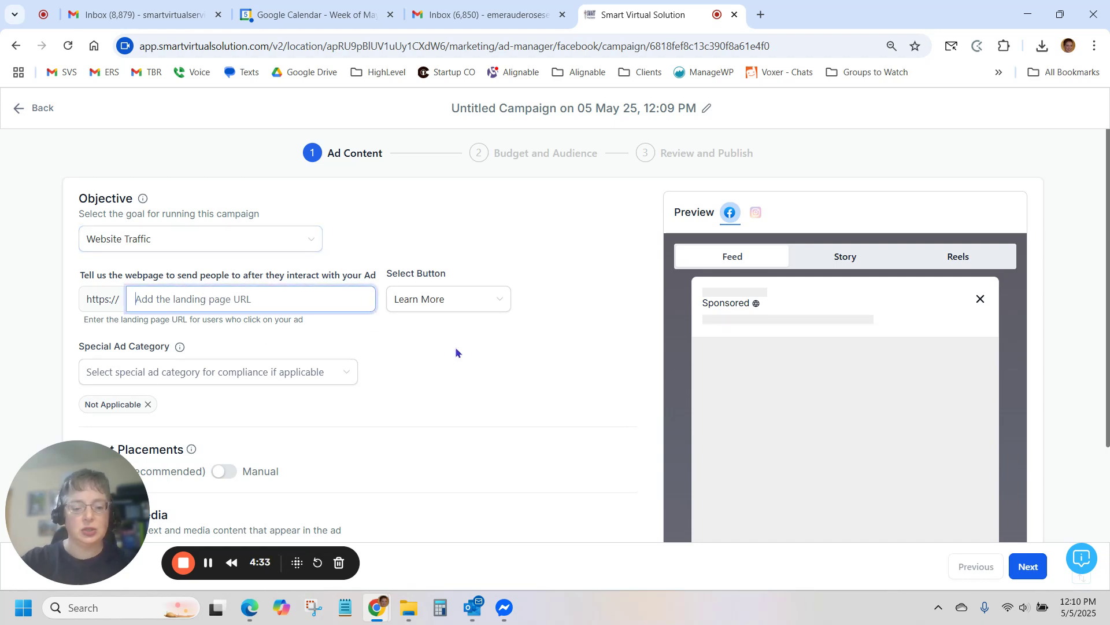
{"action": "type", "text": "smartvirtual"}
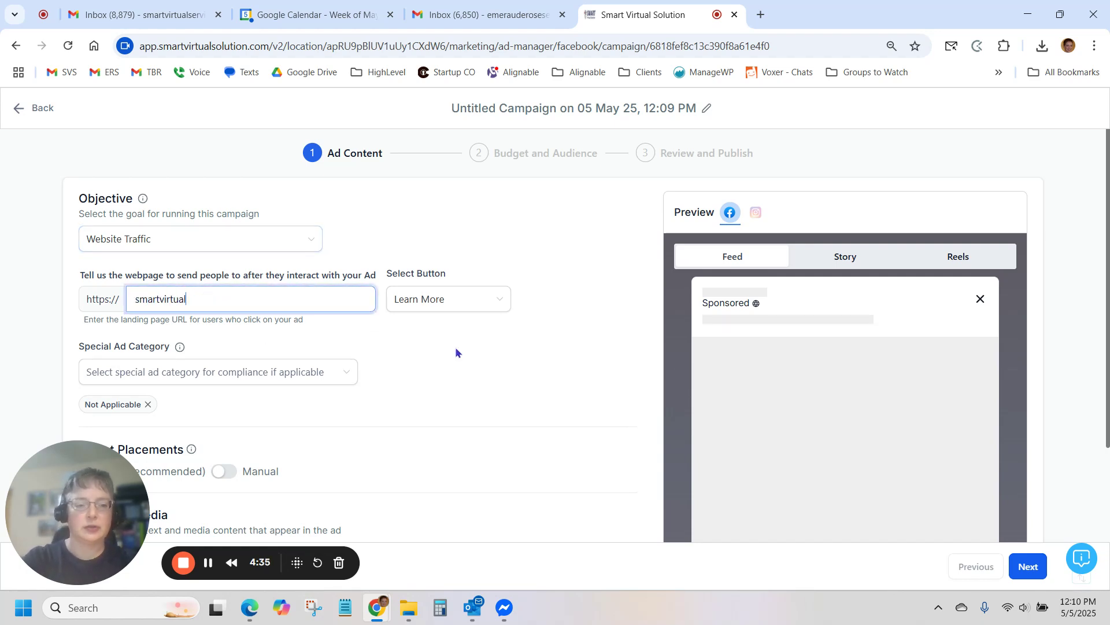
{"action": "type", "text": "marketing.com/report"}
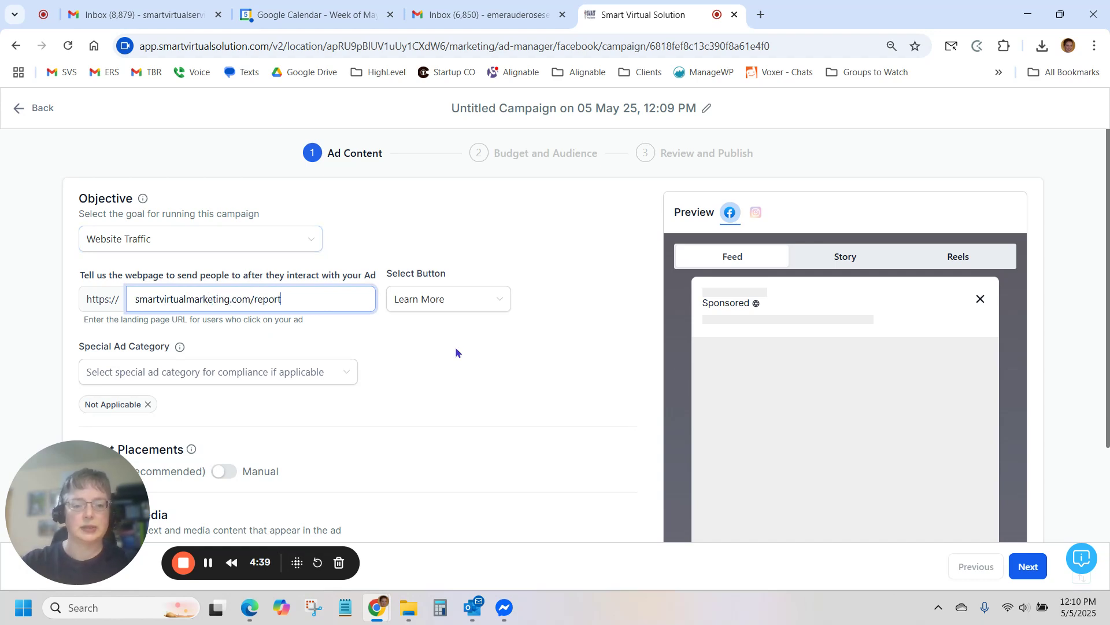
{"action": "left_click", "coordinate": [433, 299]}
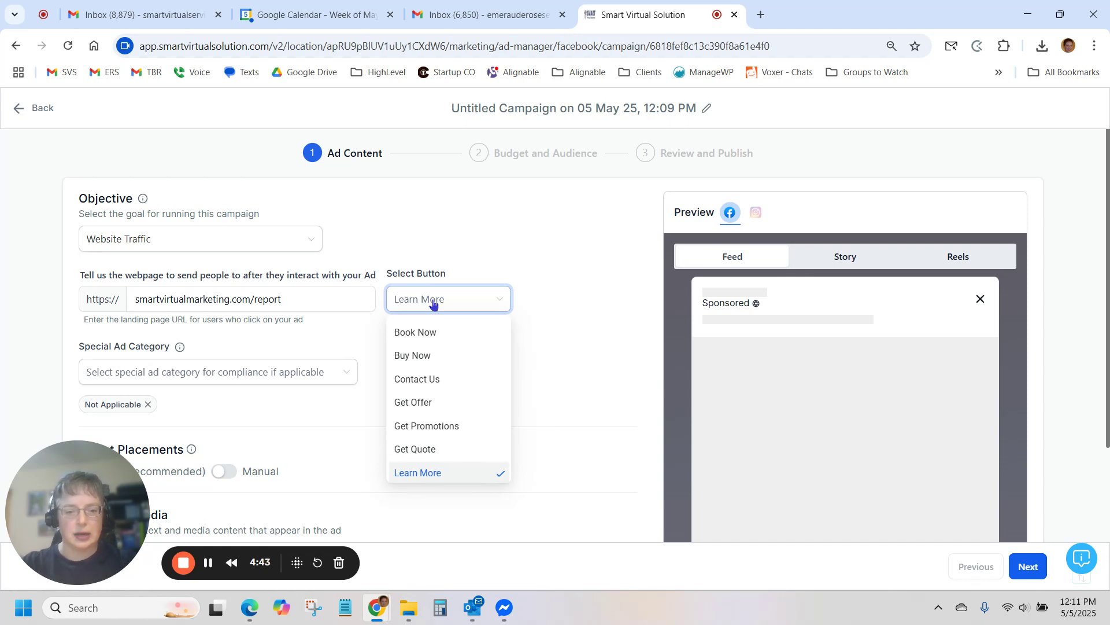
{"action": "left_click", "coordinate": [447, 404]}
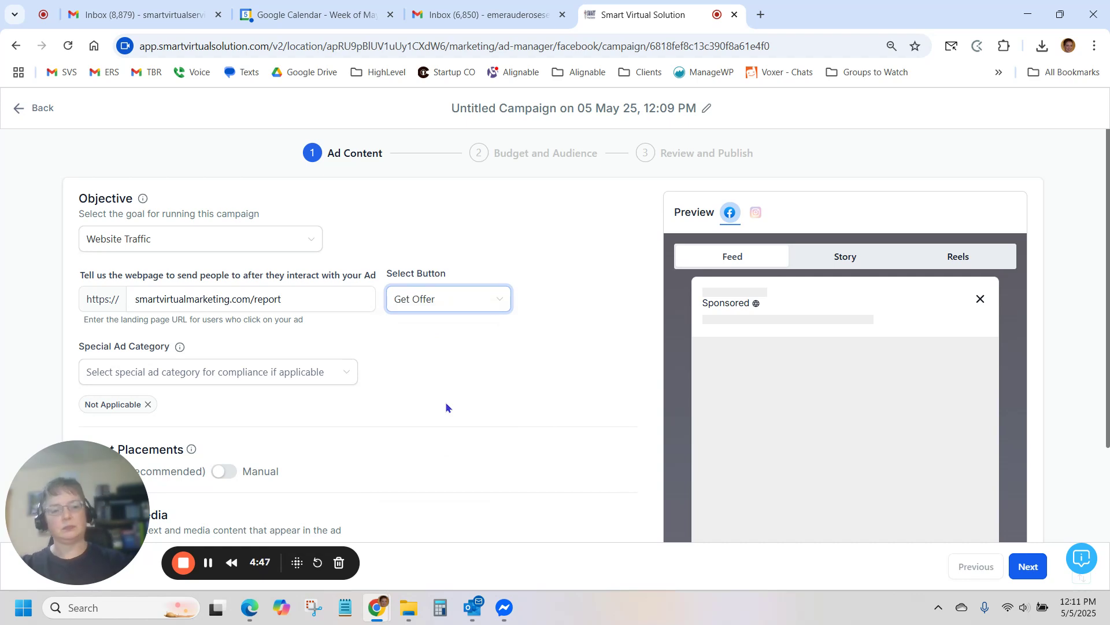
Review the special ad category options without changing the selection
{"action": "scroll", "coordinate": [393, 370], "scroll_direction": "down", "scroll_amount": 1}
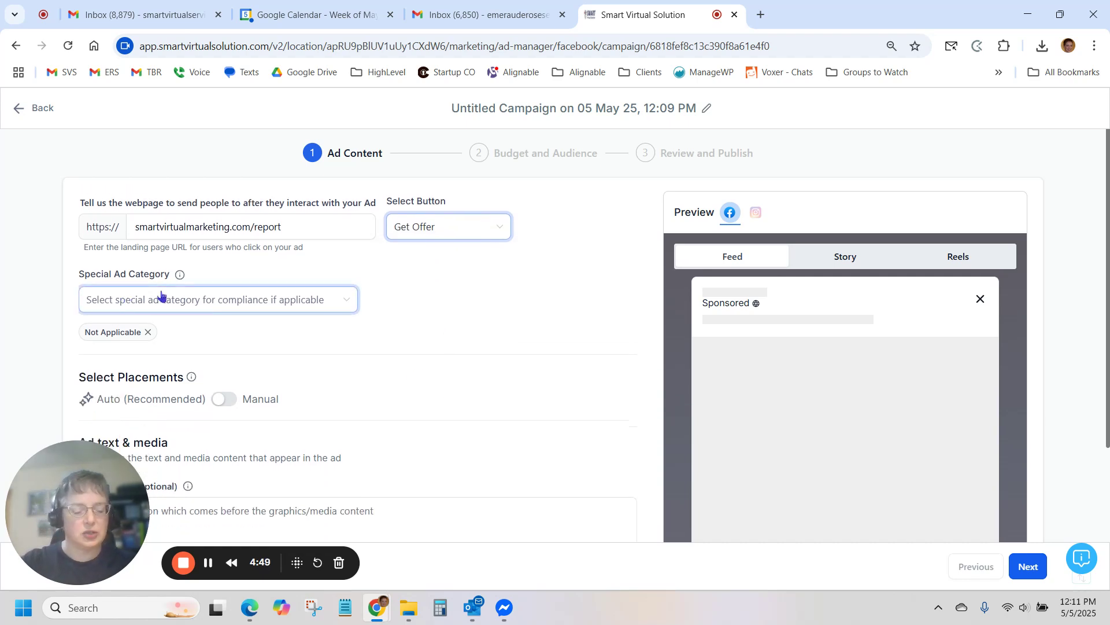
{"action": "left_click", "coordinate": [257, 305]}
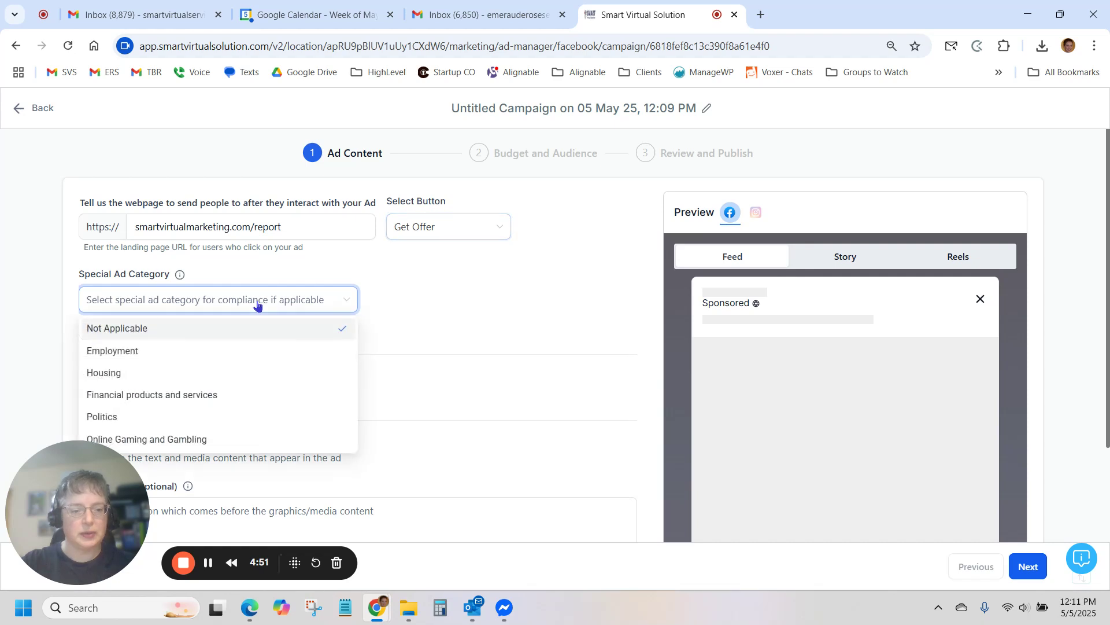
{"action": "left_click_drag", "start_coordinate": [79, 509], "coordinate": [405, 510]}
{"action": "left_click", "coordinate": [248, 306]}
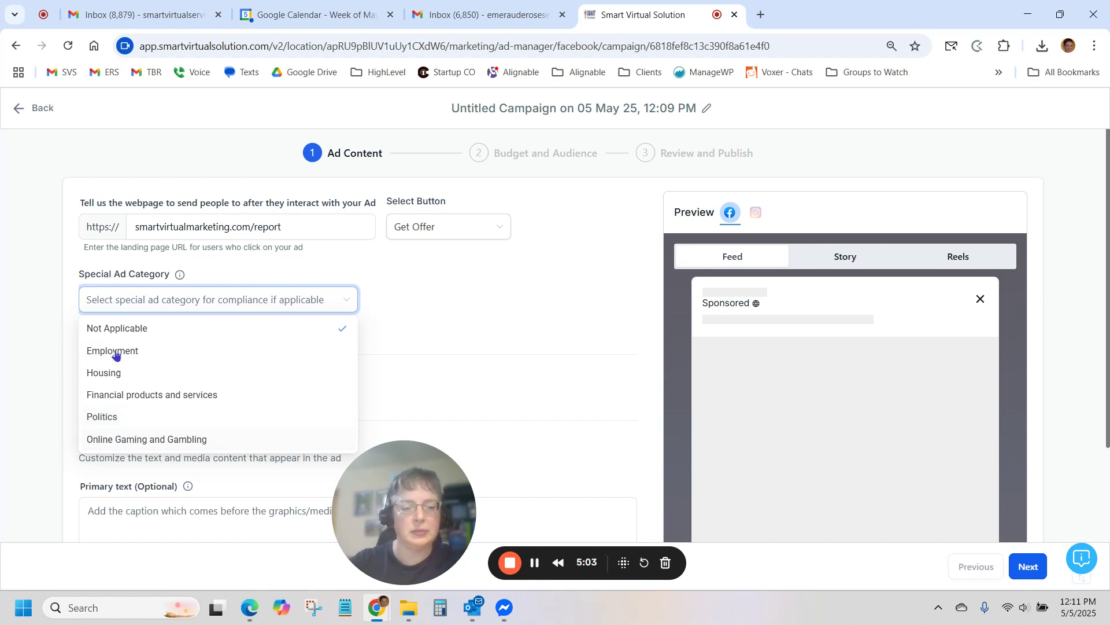
{"action": "left_click", "coordinate": [499, 334]}
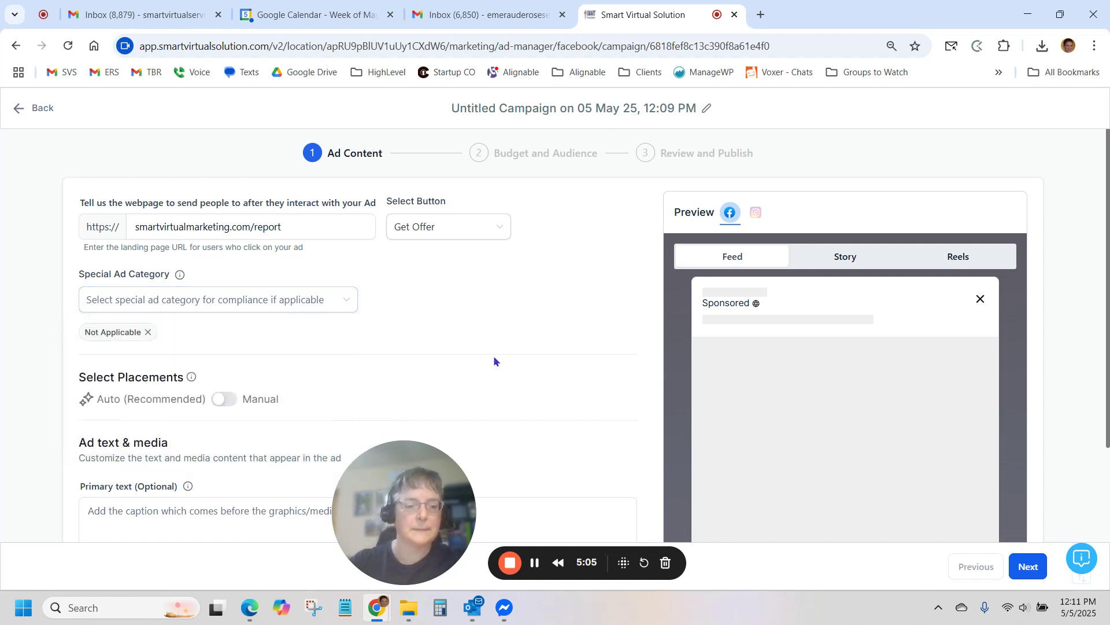
Examine the ad's placement setting, primary text, media type, image and headline along with the Facebook feed preview
{"action": "left_click_drag", "start_coordinate": [420, 507], "coordinate": [860, 449]}
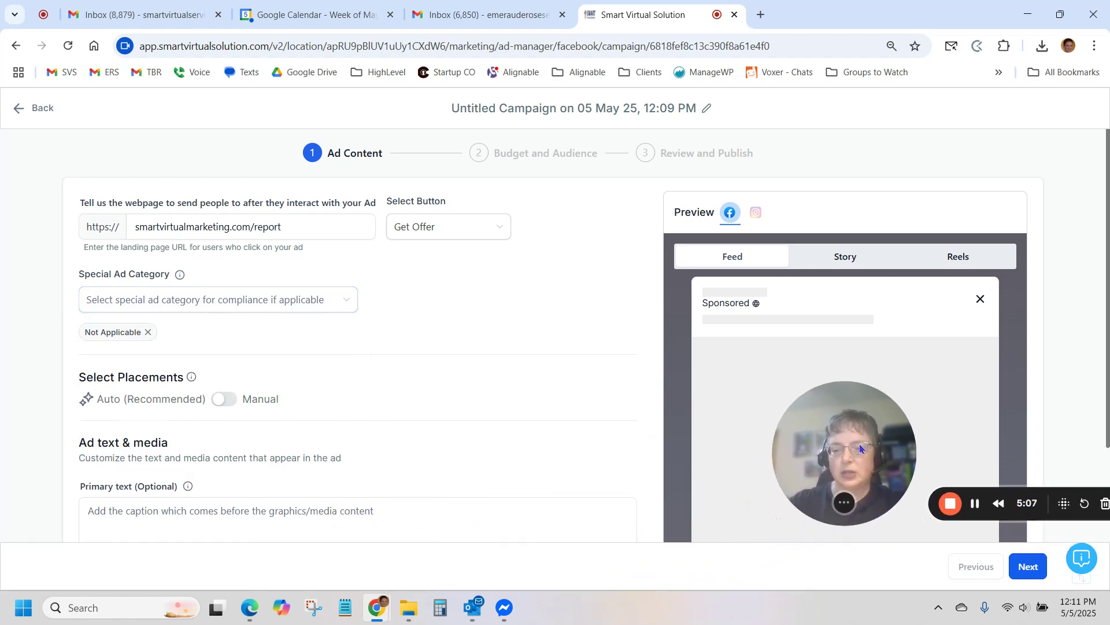
{"action": "scroll", "coordinate": [441, 370], "scroll_direction": "down", "scroll_amount": 2}
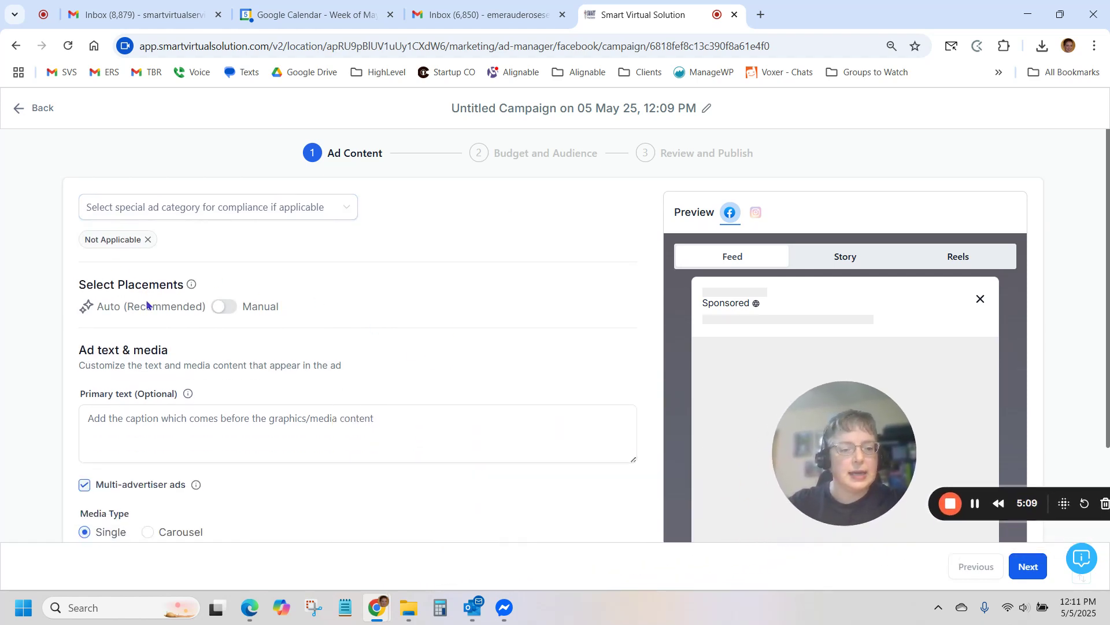
{"action": "mouse_move", "coordinate": [191, 286]}
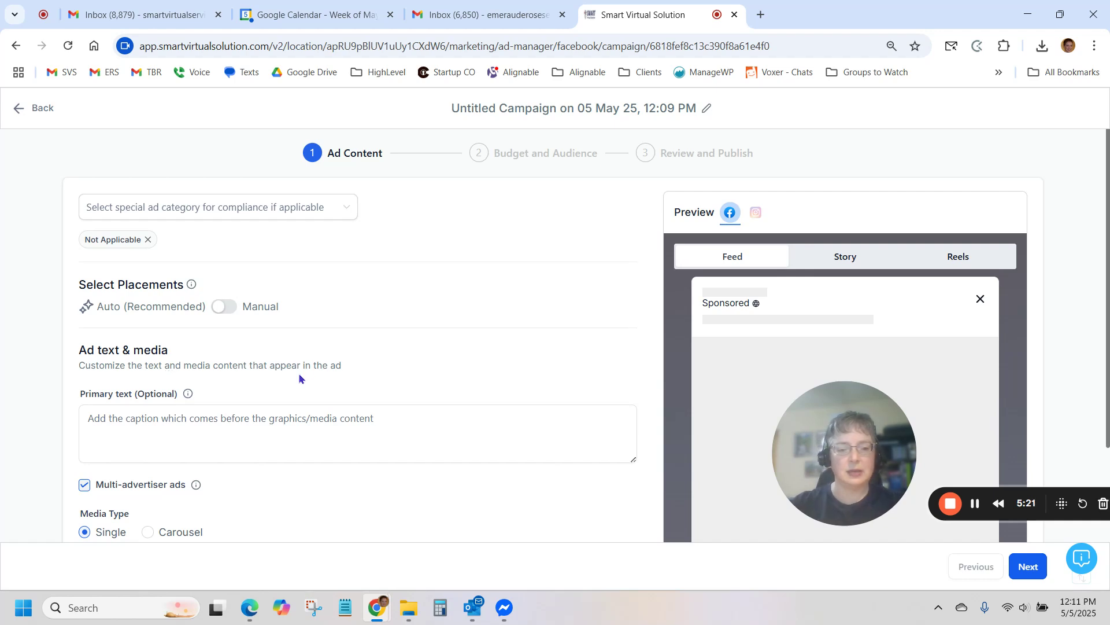
{"action": "scroll", "coordinate": [367, 358], "scroll_direction": "down", "scroll_amount": 3}
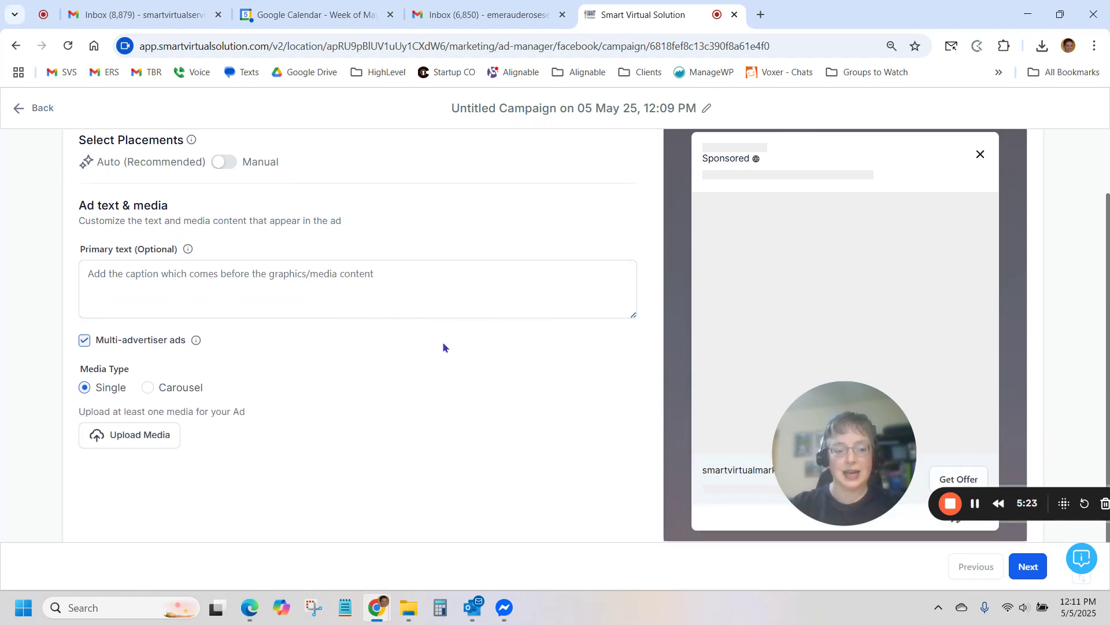
{"action": "left_click_drag", "start_coordinate": [842, 435], "coordinate": [742, 356]}
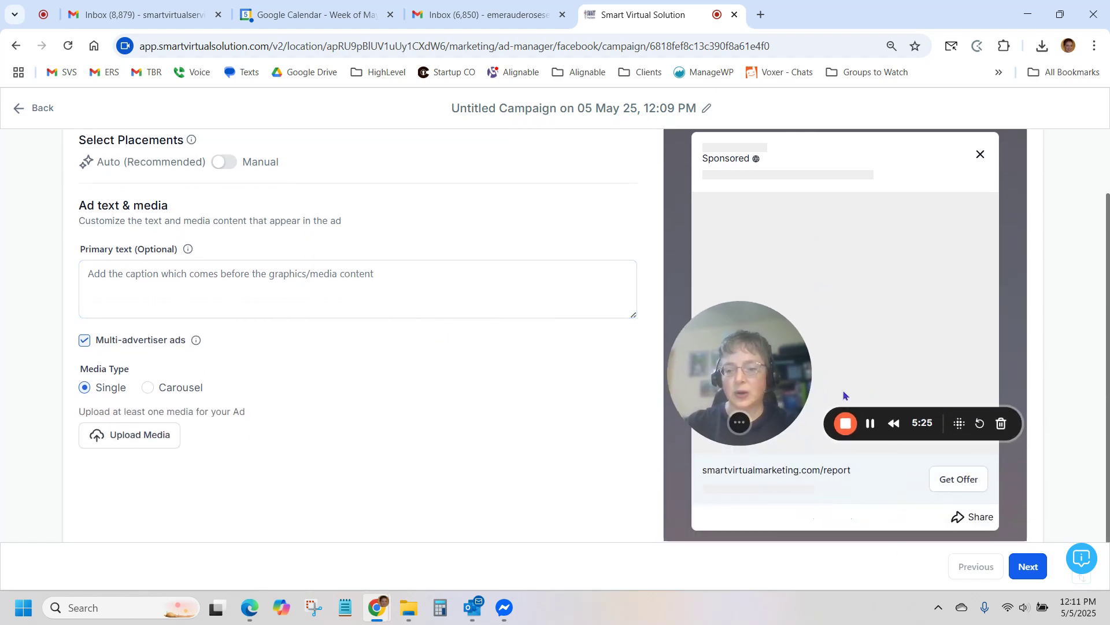
{"action": "left_click", "coordinate": [870, 424]}
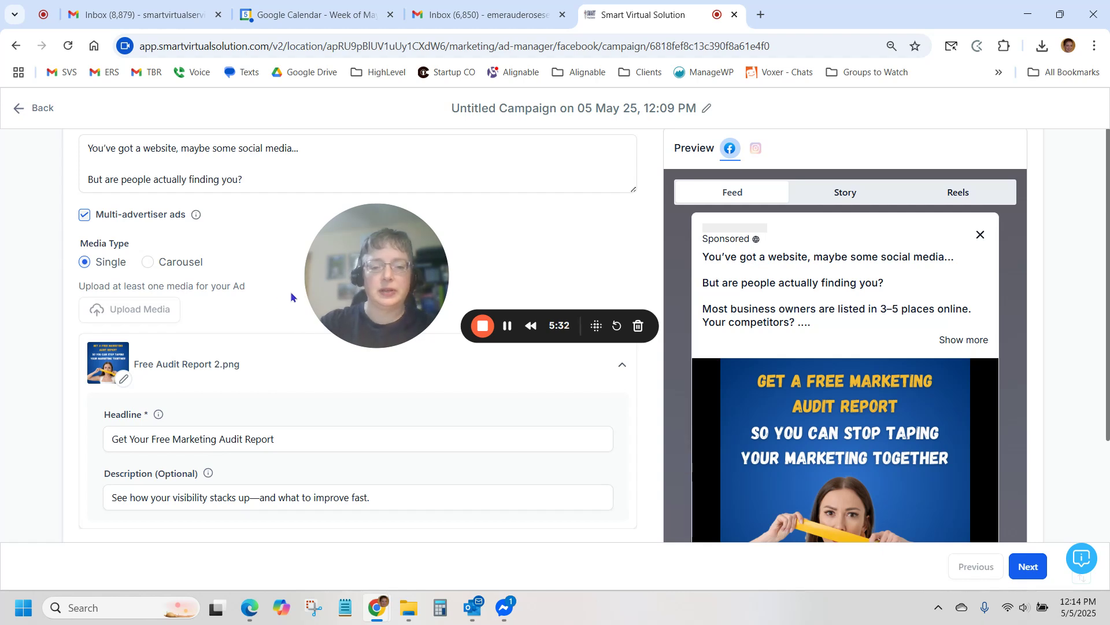
{"action": "left_click_drag", "start_coordinate": [377, 293], "coordinate": [512, 299]}
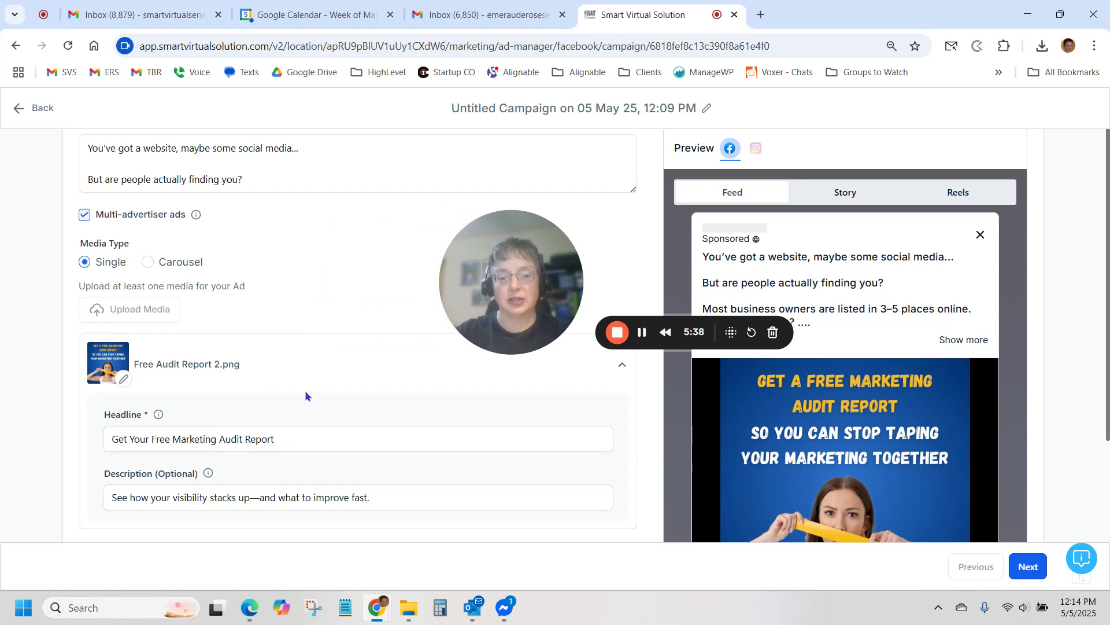
{"action": "scroll", "coordinate": [318, 359], "scroll_direction": "up", "scroll_amount": 4}
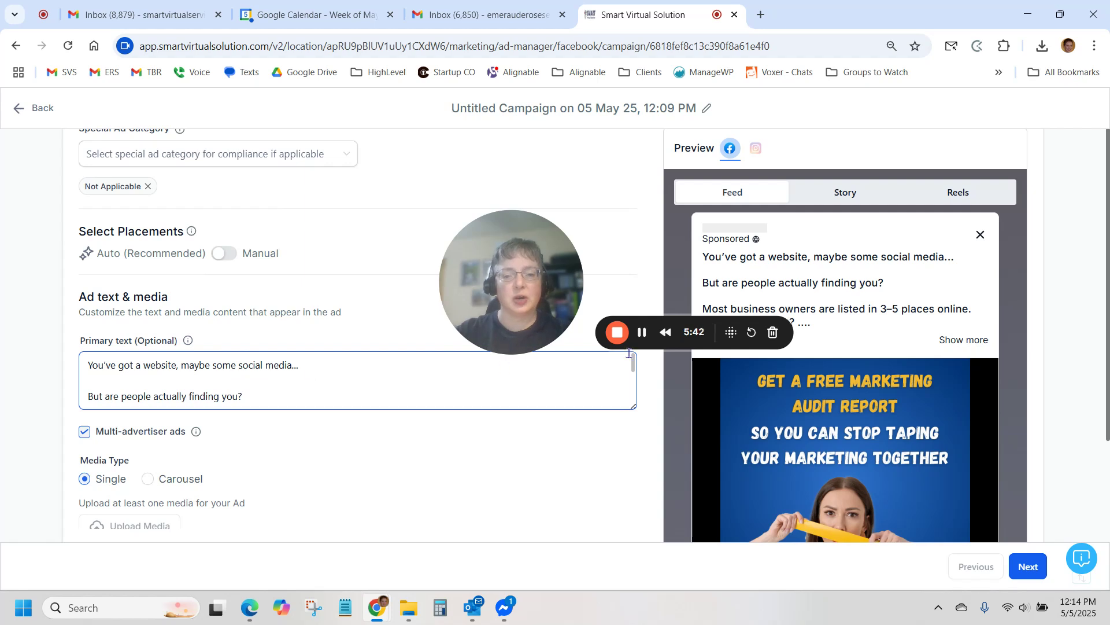
{"action": "scroll", "coordinate": [832, 272], "scroll_direction": "down", "scroll_amount": 1}
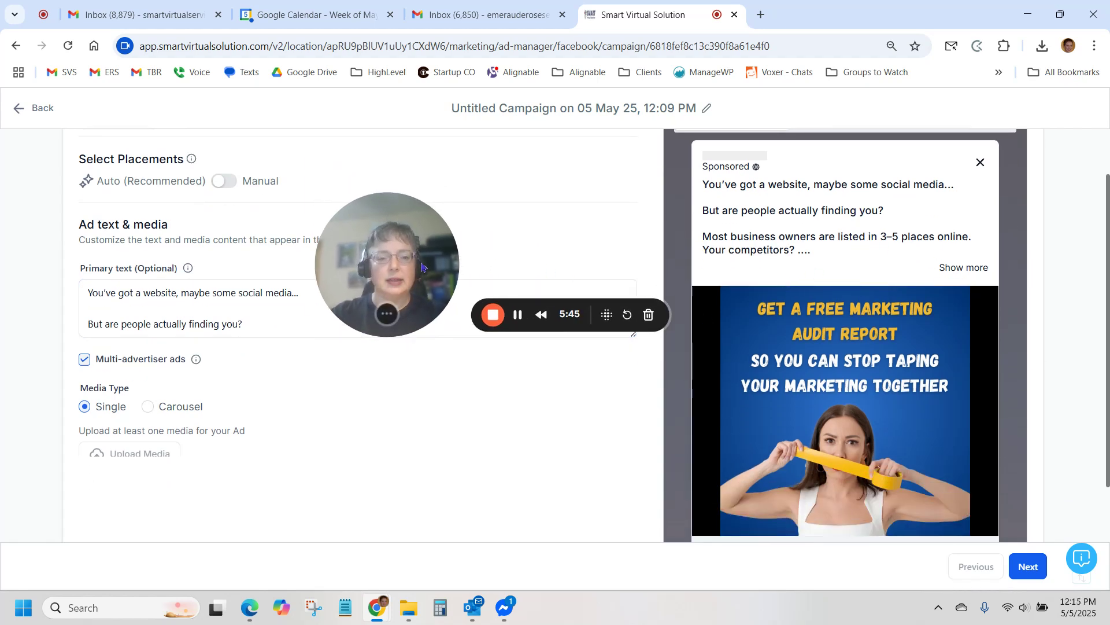
{"action": "scroll", "coordinate": [306, 399], "scroll_direction": "down", "scroll_amount": 2}
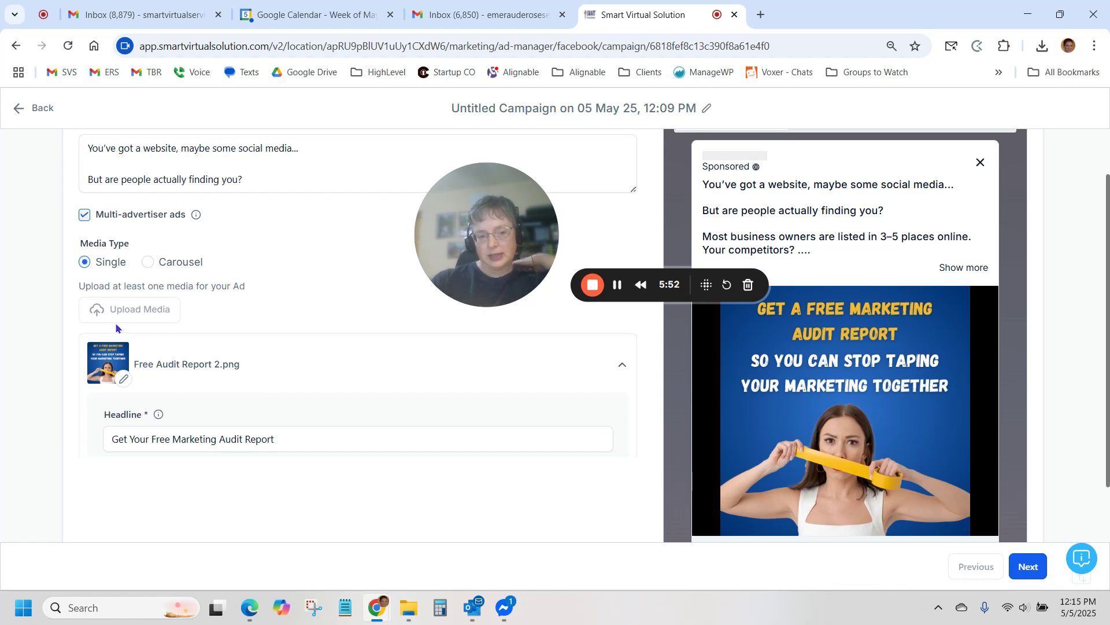
Examine the ad's headline and optional description, and read through the primary text again
{"action": "left_click", "coordinate": [177, 440]}
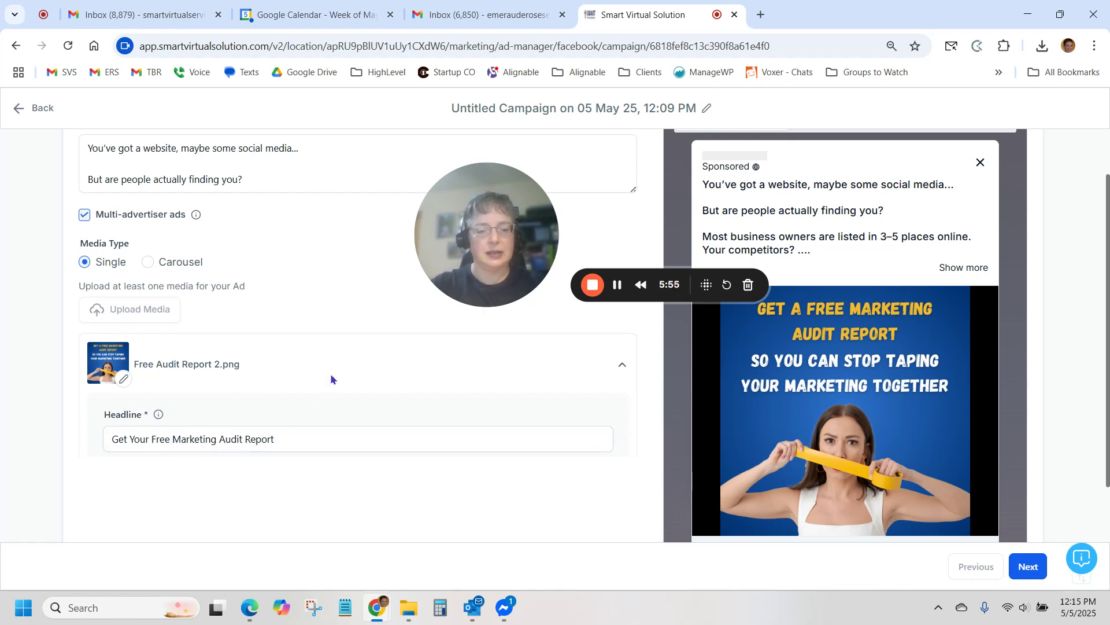
{"action": "scroll", "coordinate": [331, 373], "scroll_direction": "down", "scroll_amount": 1}
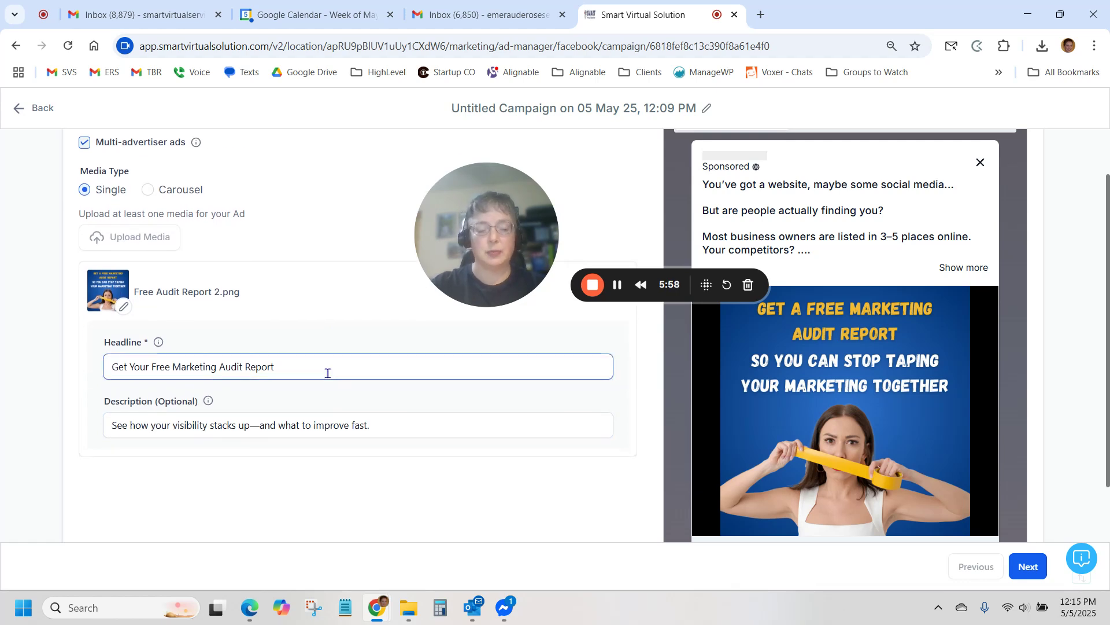
{"action": "left_click", "coordinate": [220, 429]}
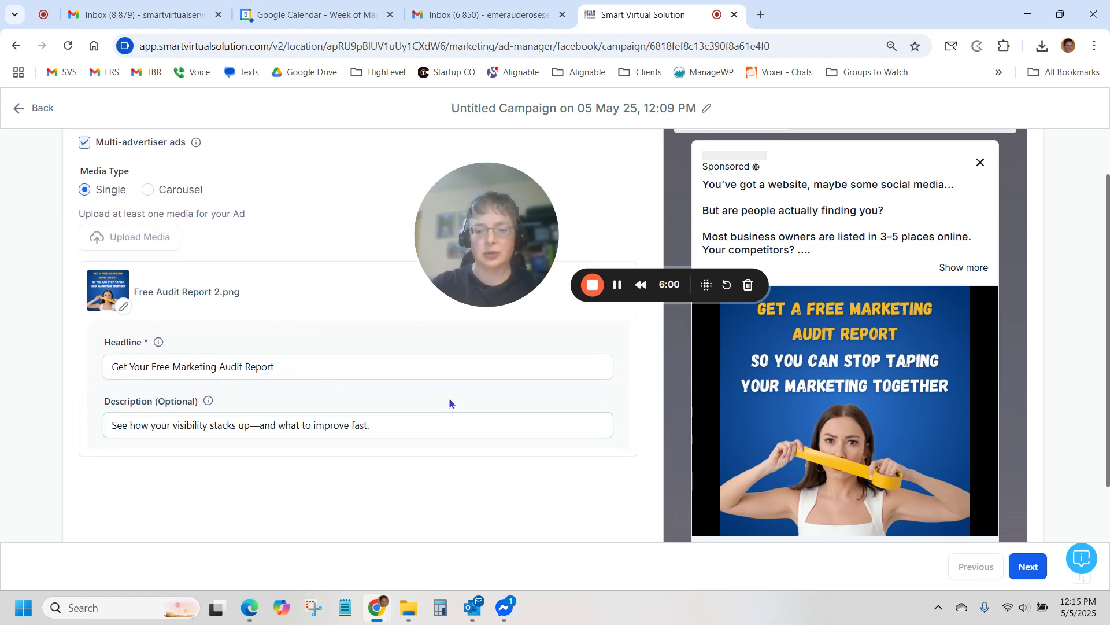
{"action": "scroll", "coordinate": [449, 397], "scroll_direction": "up", "scroll_amount": 3}
{"action": "scroll", "coordinate": [448, 401], "scroll_direction": "up", "scroll_amount": 1}
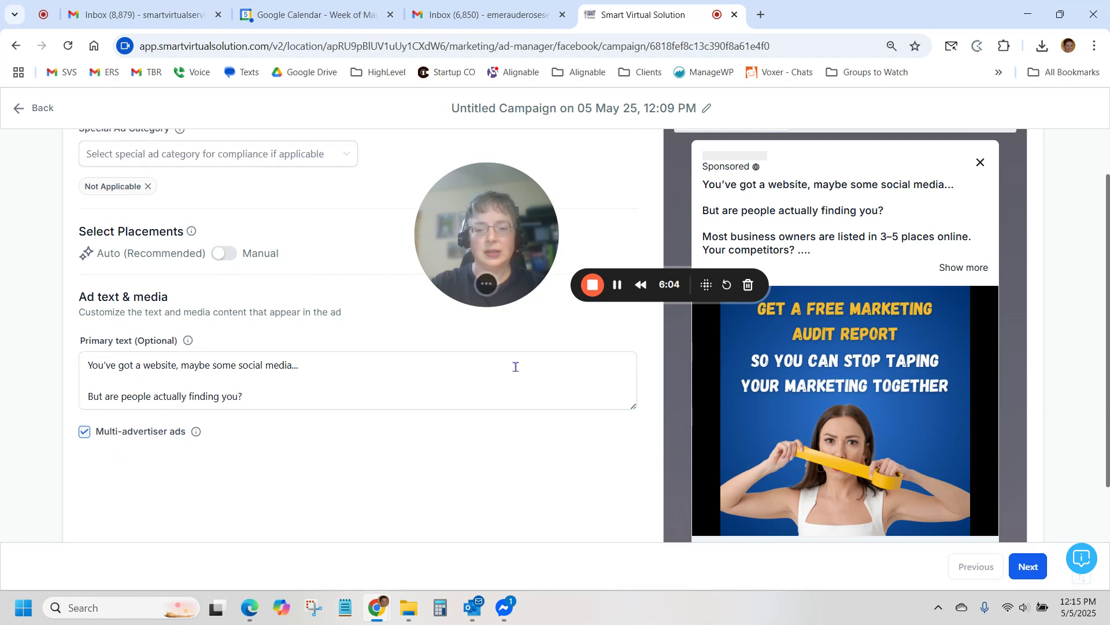
{"action": "scroll", "coordinate": [515, 367], "scroll_direction": "down", "scroll_amount": 5}
{"action": "scroll", "coordinate": [924, 367], "scroll_direction": "up", "scroll_amount": 2}
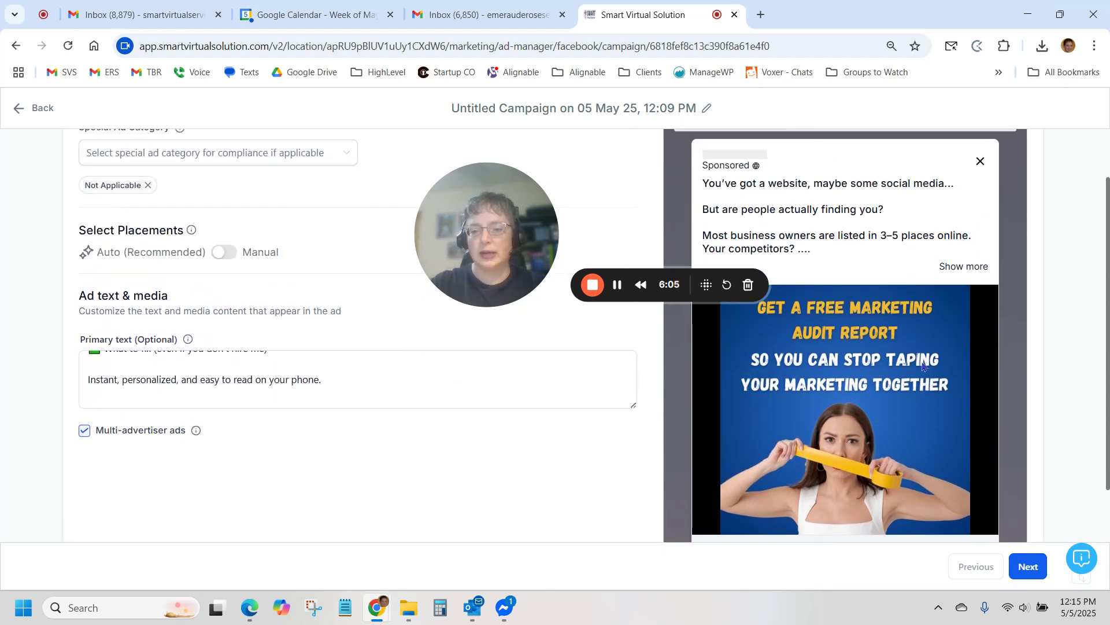
{"action": "scroll", "coordinate": [923, 367], "scroll_direction": "up", "scroll_amount": 1}
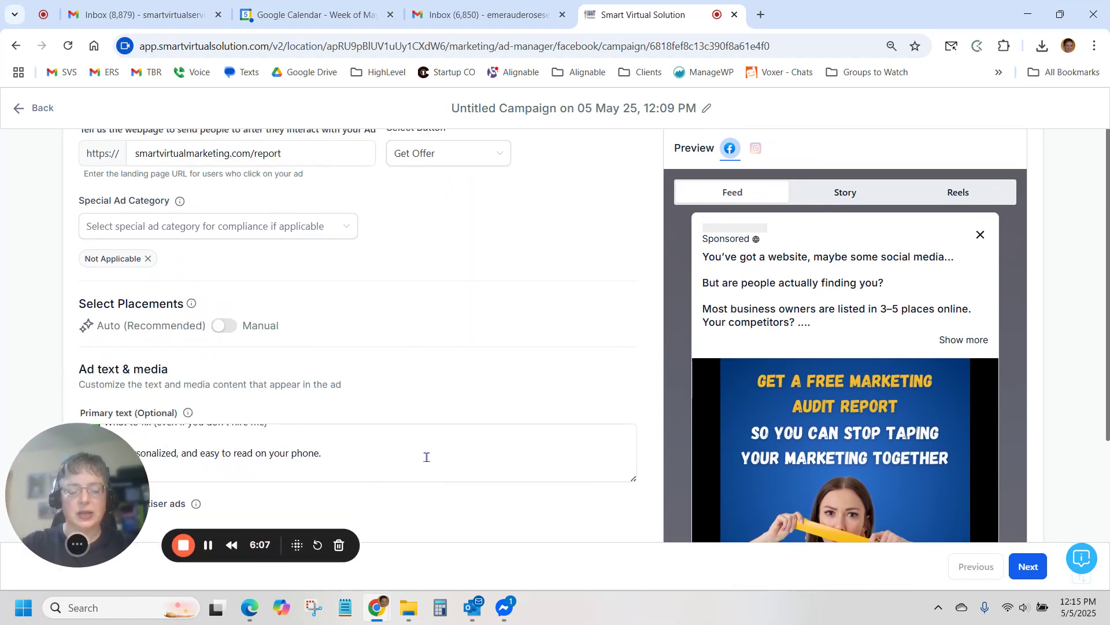
Compare the ad's Facebook Story and Reels previews, and return to the Feed preview to check its full layout
{"action": "left_click", "coordinate": [848, 194]}
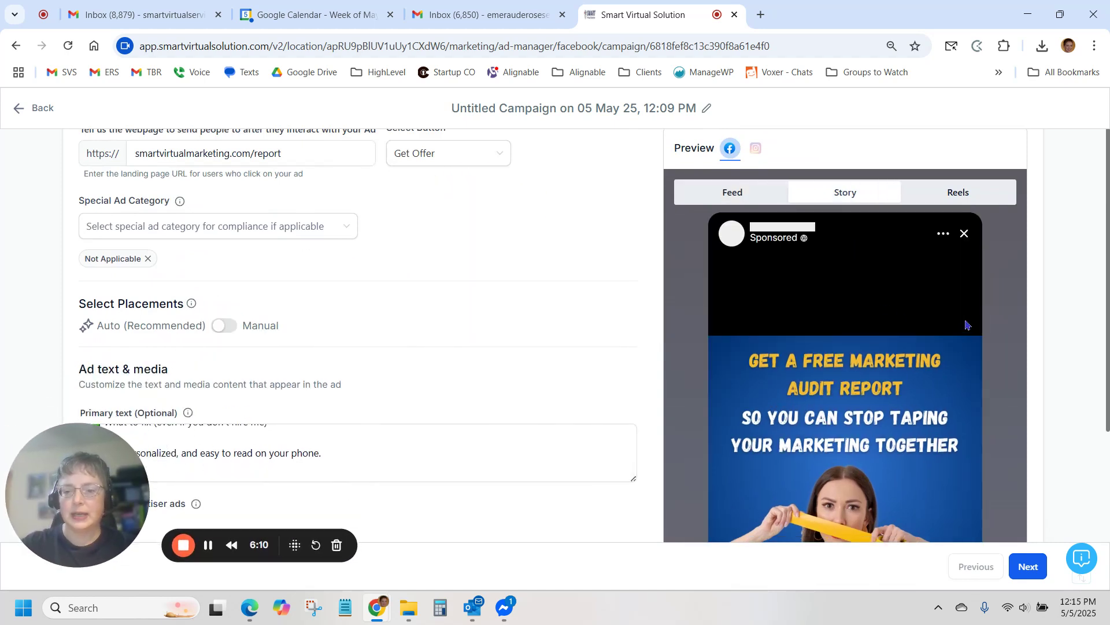
{"action": "scroll", "coordinate": [933, 296], "scroll_direction": "down", "scroll_amount": 4}
{"action": "scroll", "coordinate": [933, 296], "scroll_direction": "up", "scroll_amount": 5}
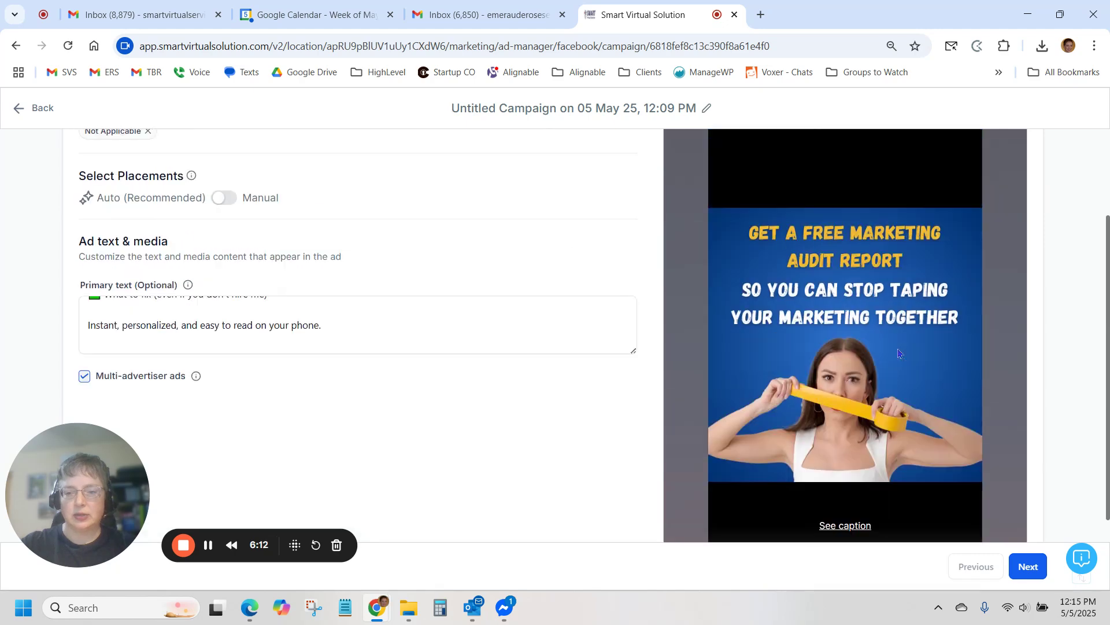
{"action": "left_click", "coordinate": [961, 245]}
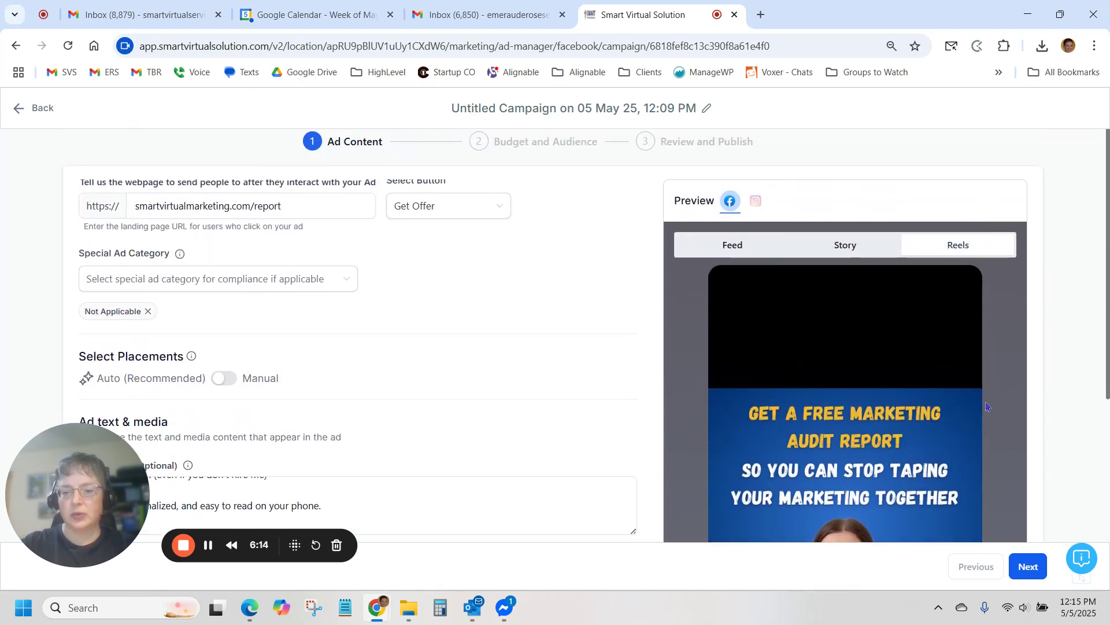
{"action": "scroll", "coordinate": [977, 301], "scroll_direction": "down", "scroll_amount": 5}
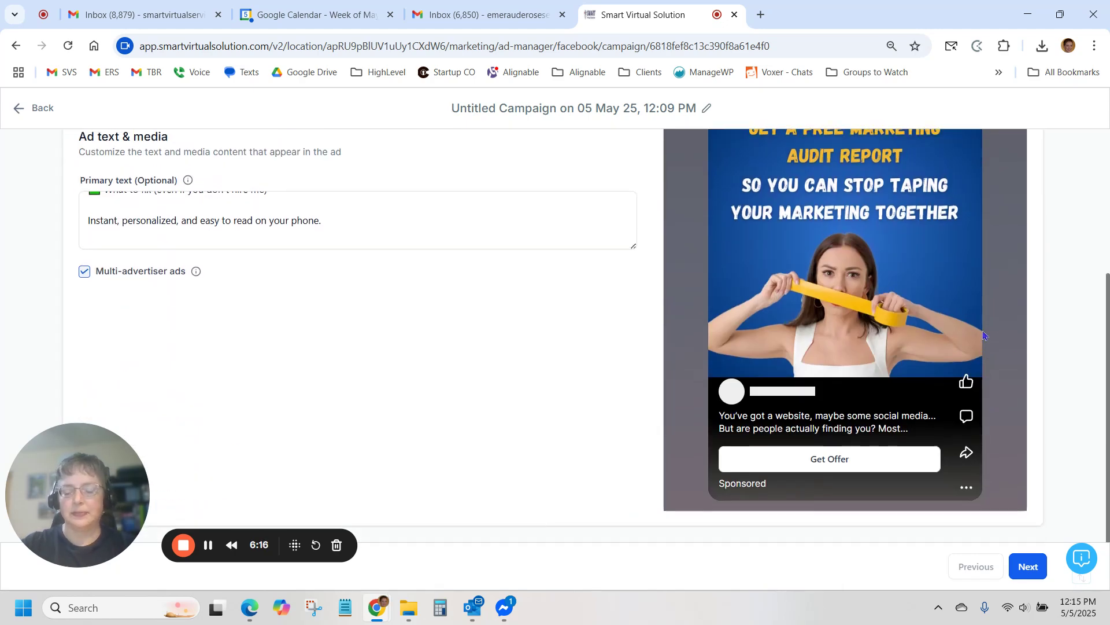
{"action": "scroll", "coordinate": [989, 338], "scroll_direction": "up", "scroll_amount": 5}
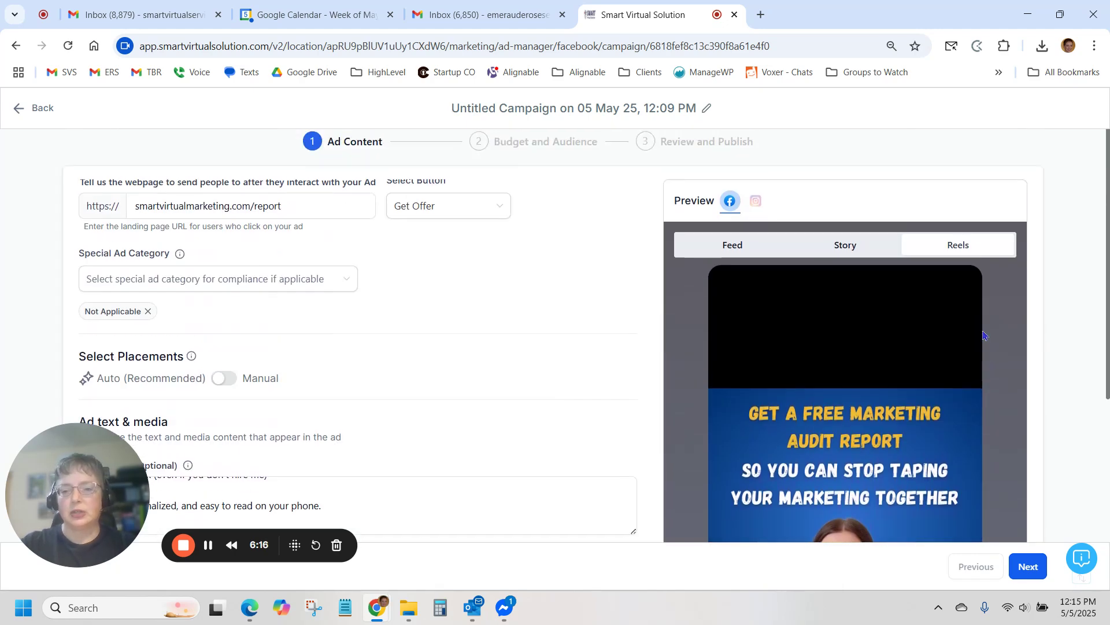
{"action": "left_click", "coordinate": [735, 247]}
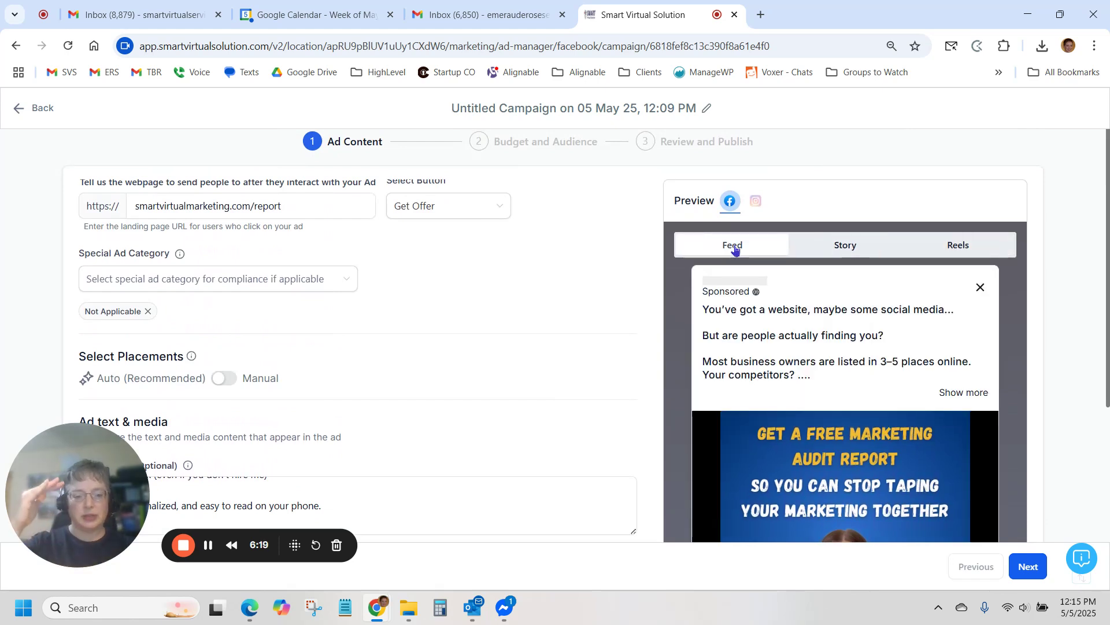
{"action": "scroll", "coordinate": [850, 354], "scroll_direction": "down", "scroll_amount": 5}
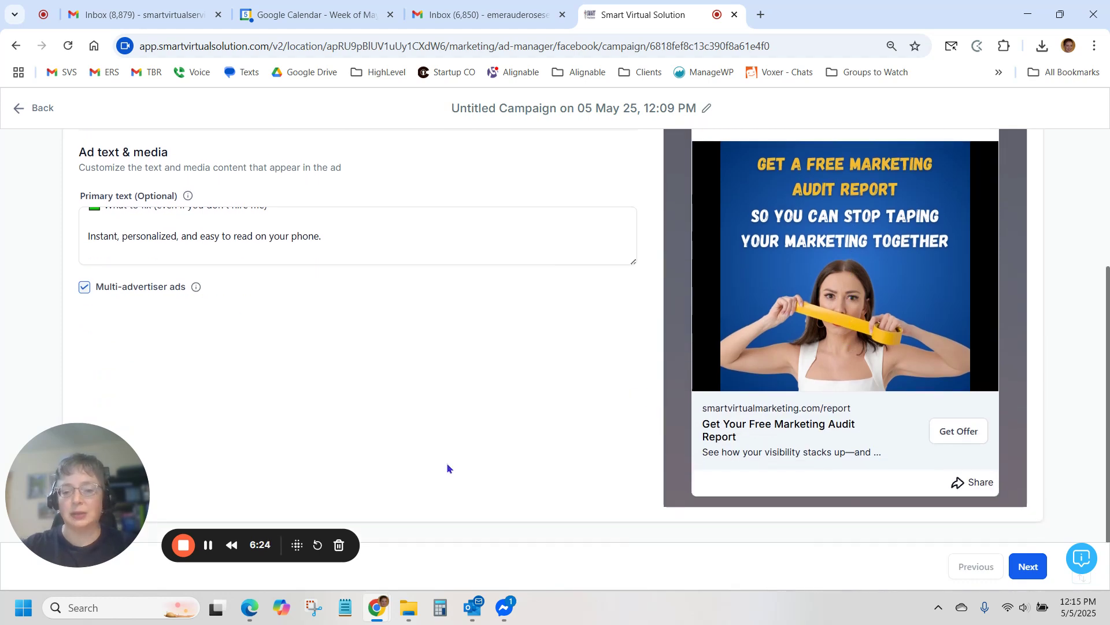
Continue to the Budget and Audience stage and choose a Lifetime budget
{"action": "left_click", "coordinate": [208, 545]}
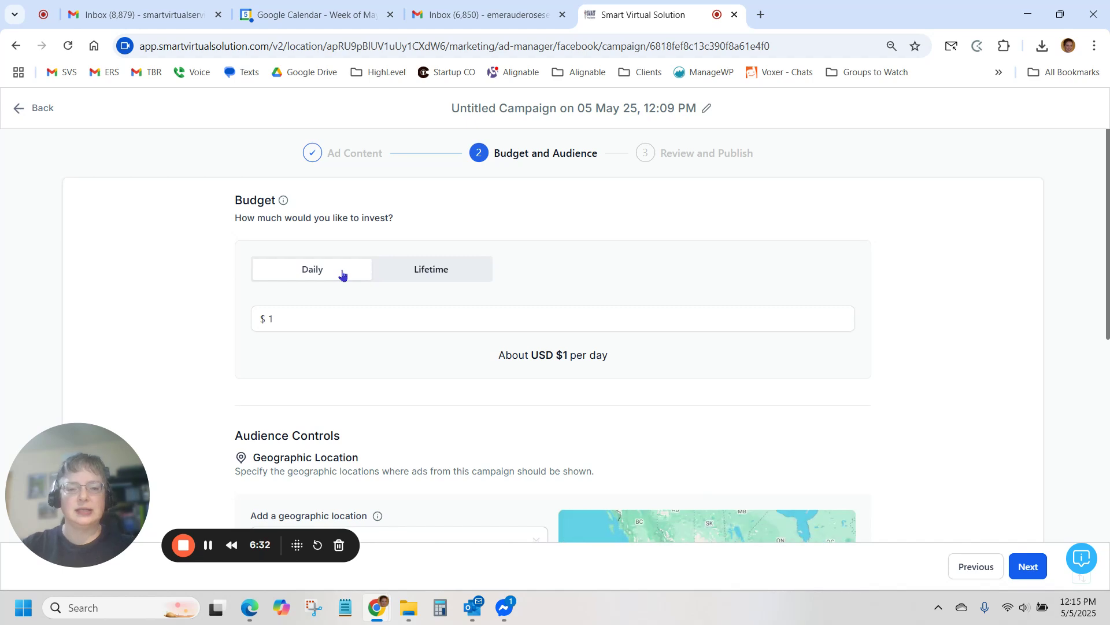
{"action": "left_click", "coordinate": [437, 273]}
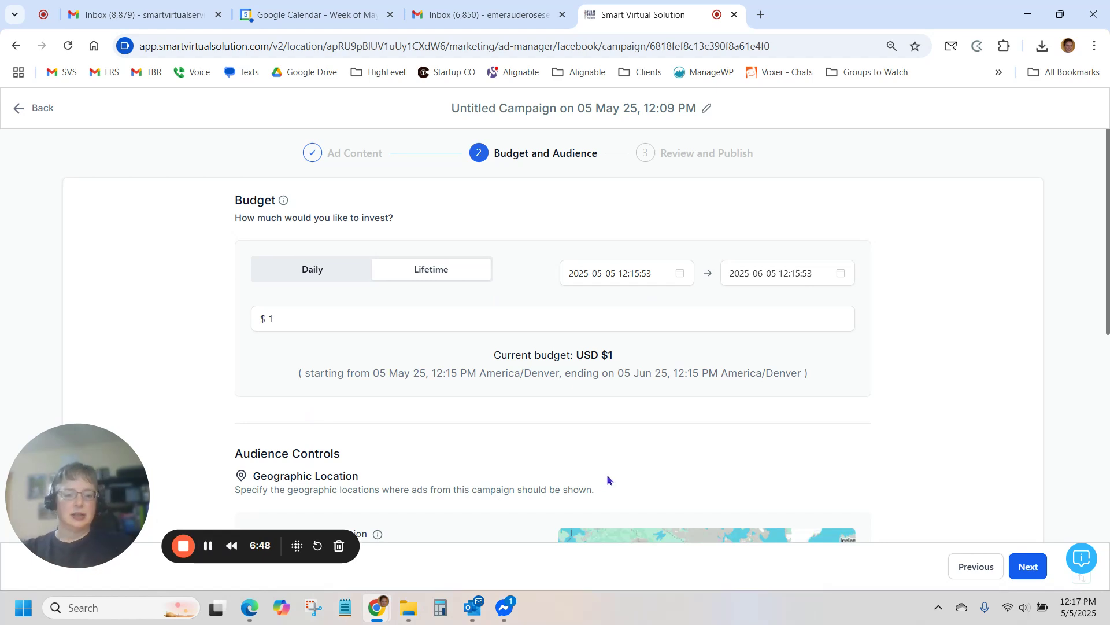
Rename the campaign as "Marketing Audit Report - Taping Together"
{"action": "triple_click", "coordinate": [525, 108]}
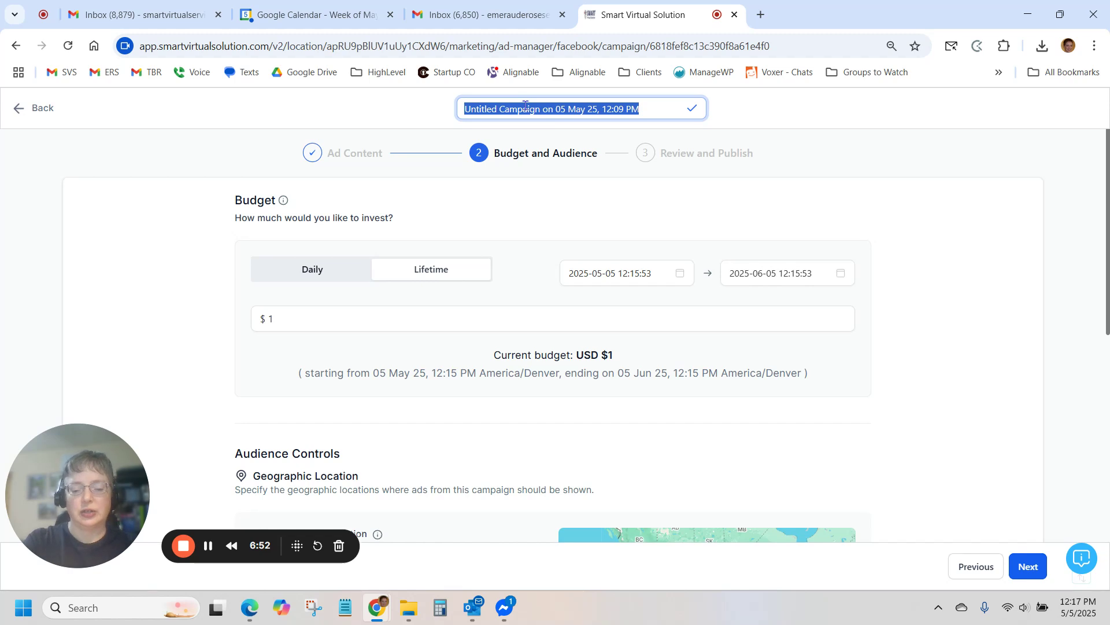
{"action": "type", "text": "Marketing Audit"}
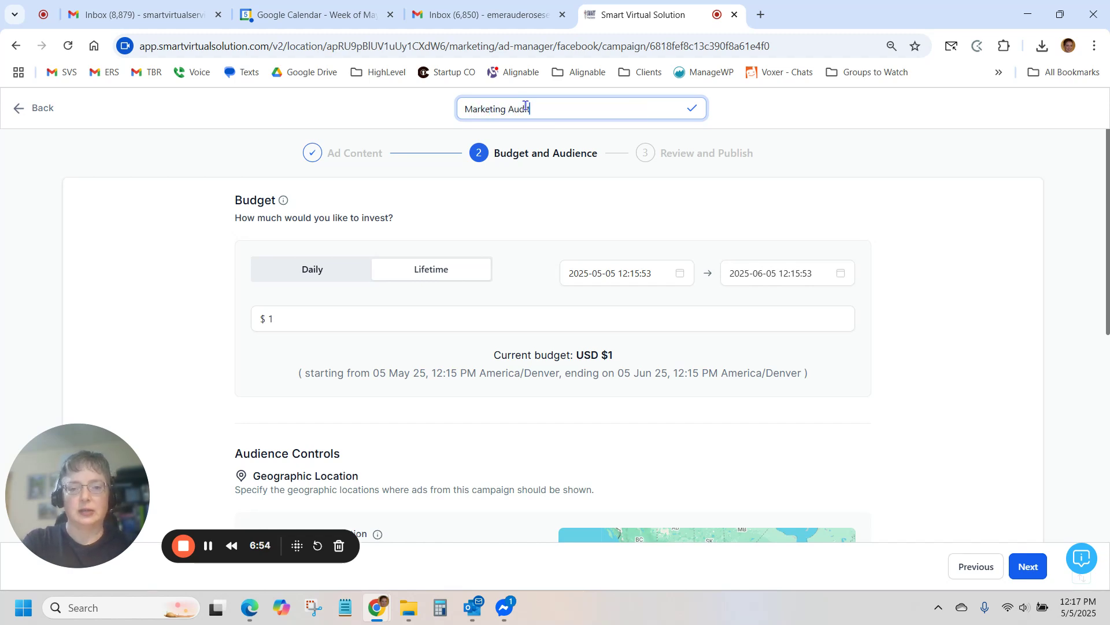
{"action": "type", "text": " Report - Taping Together"}
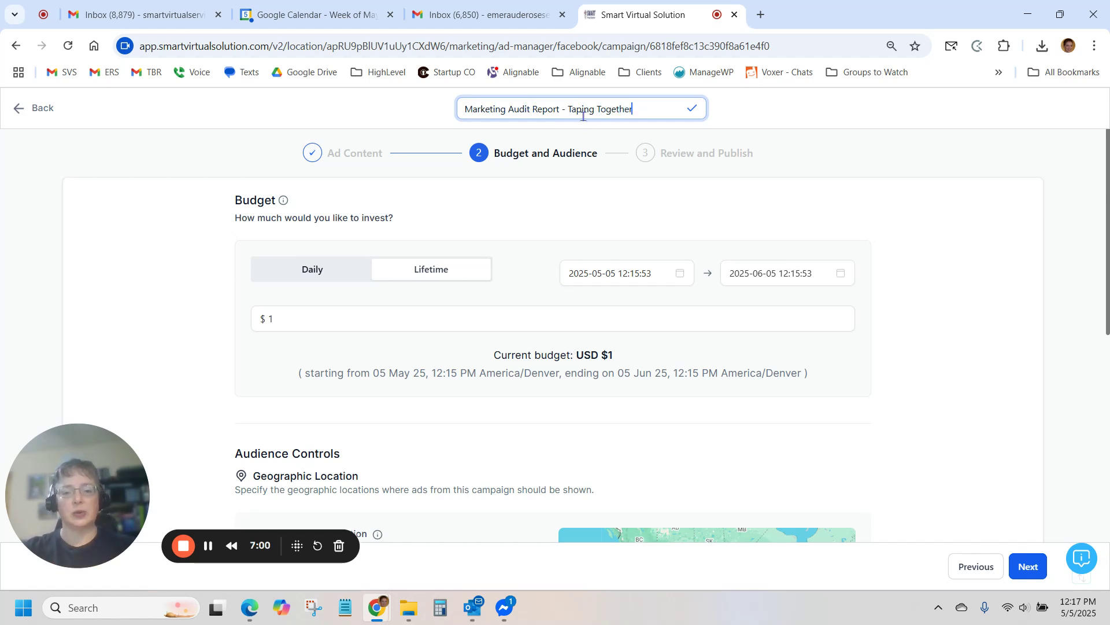
{"action": "left_click", "coordinate": [441, 277]}
Set the campaign's lifetime budget to $75
{"action": "left_click", "coordinate": [322, 325]}
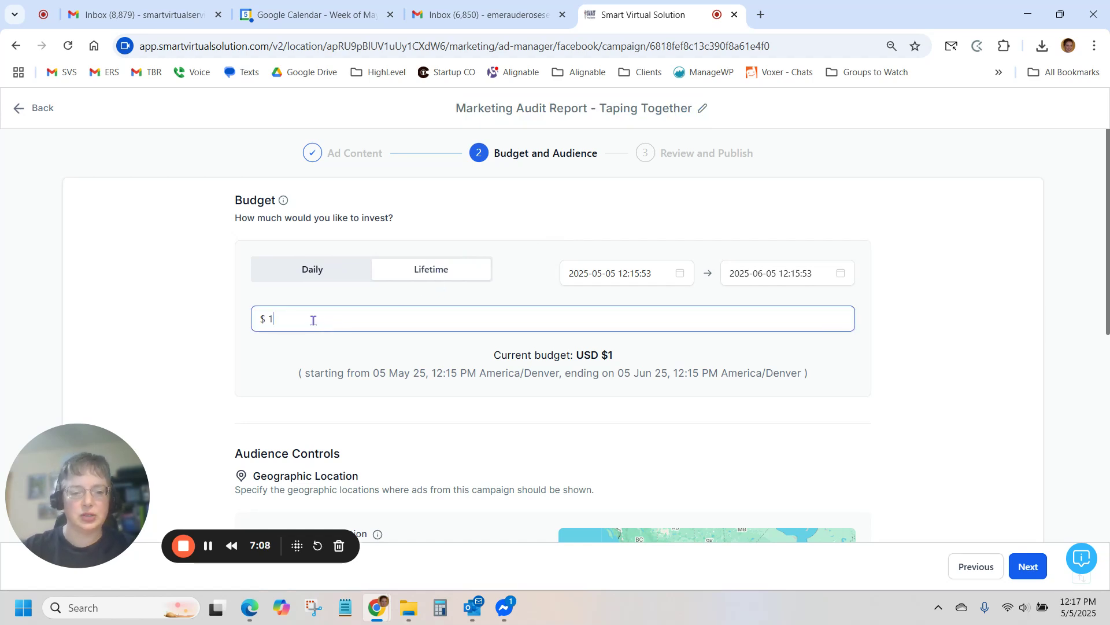
{"action": "double_click", "coordinate": [313, 320]}
{"action": "type", "text": "75"}
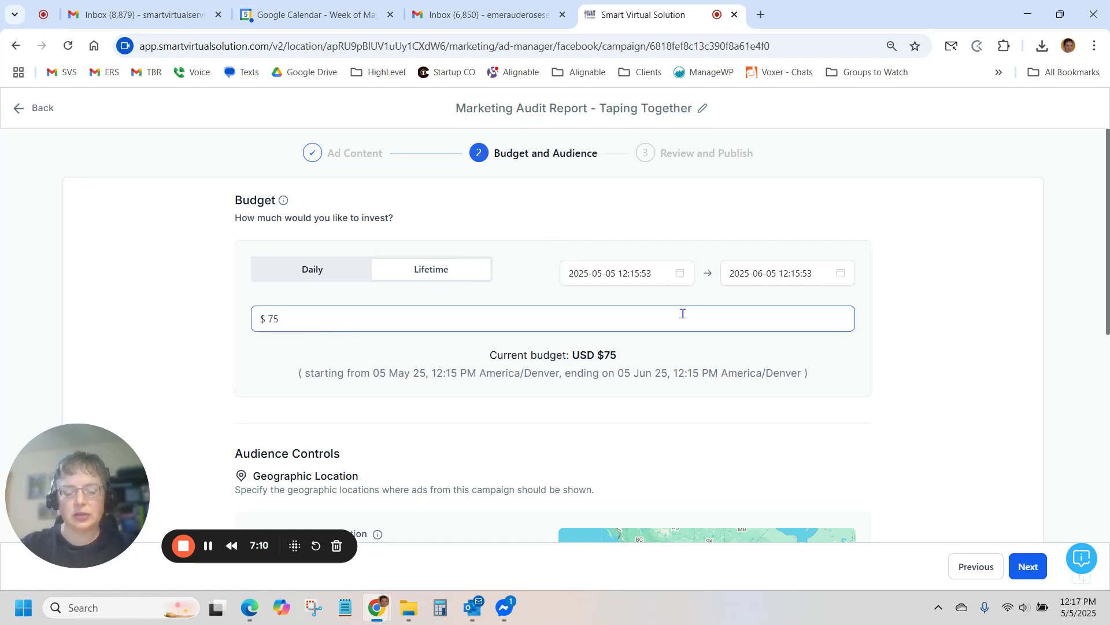
Try to set the campaign's start time on 2025-05-05 to 13:15:53
{"action": "left_click", "coordinate": [617, 277]}
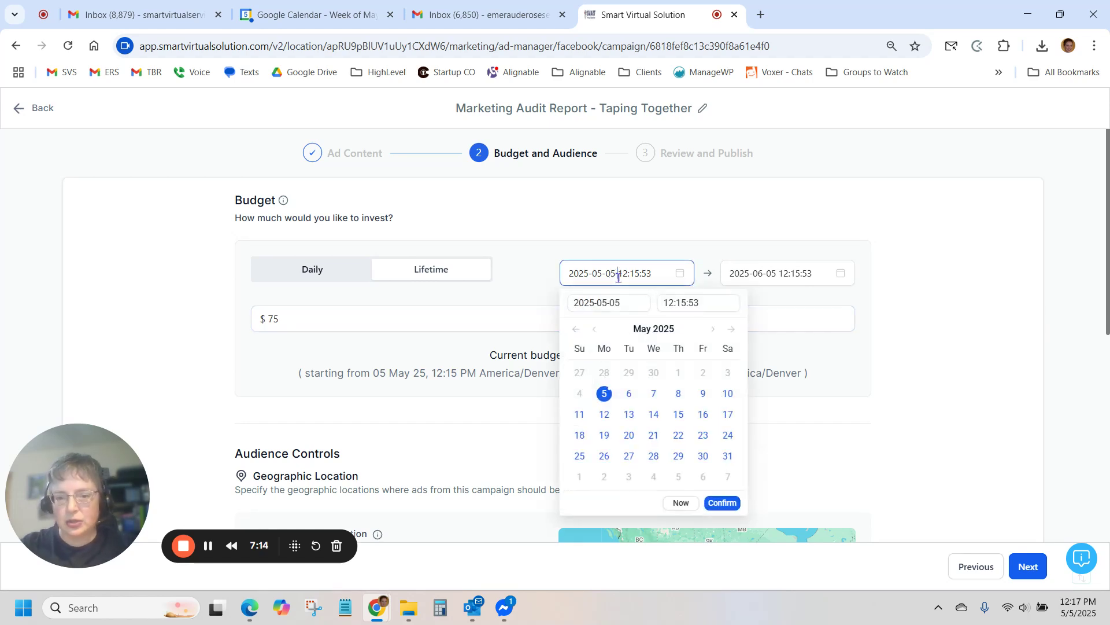
{"action": "left_click", "coordinate": [686, 303]}
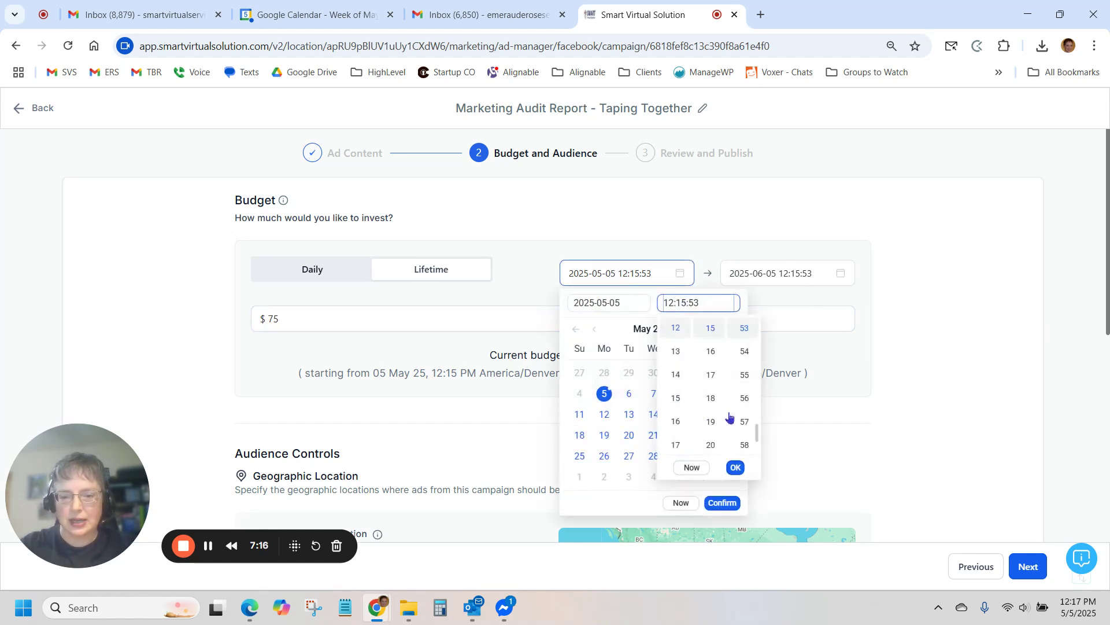
{"action": "left_click", "coordinate": [674, 353]}
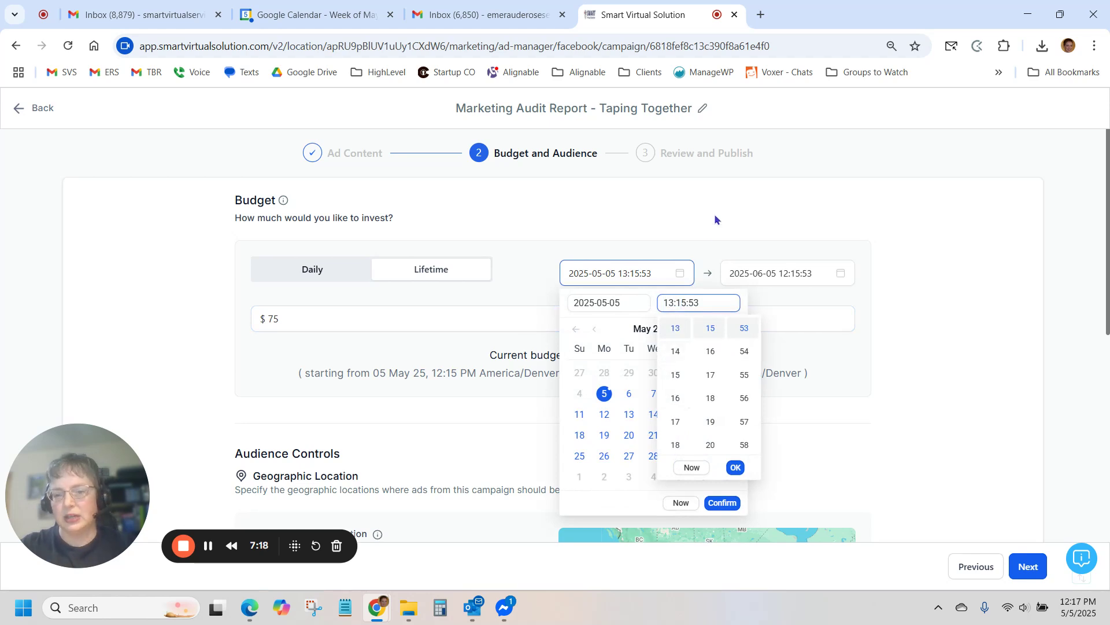
{"action": "left_click", "coordinate": [735, 468]}
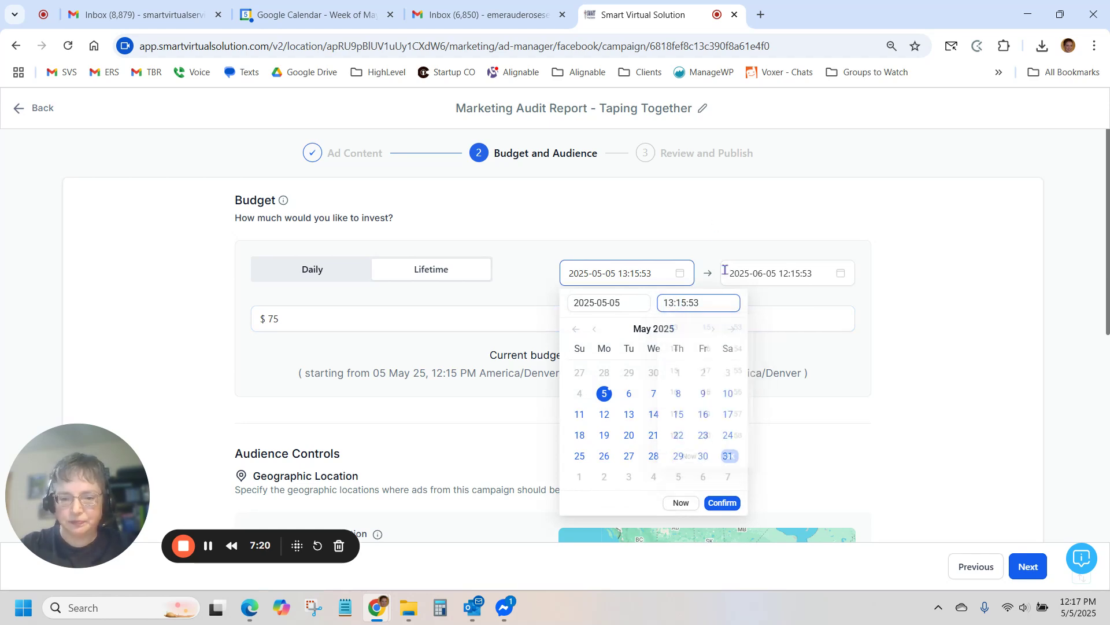
Set the campaign's end date to 2025-05-26 and its end time to 23:59:53
{"action": "left_click", "coordinate": [758, 276]}
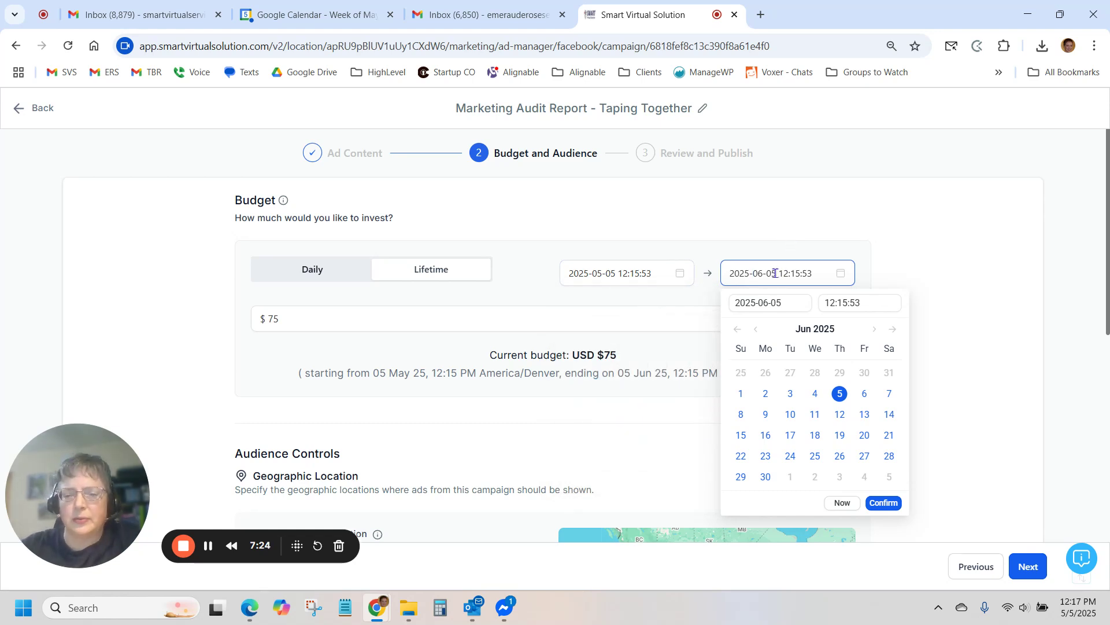
{"action": "left_click", "coordinate": [755, 331]}
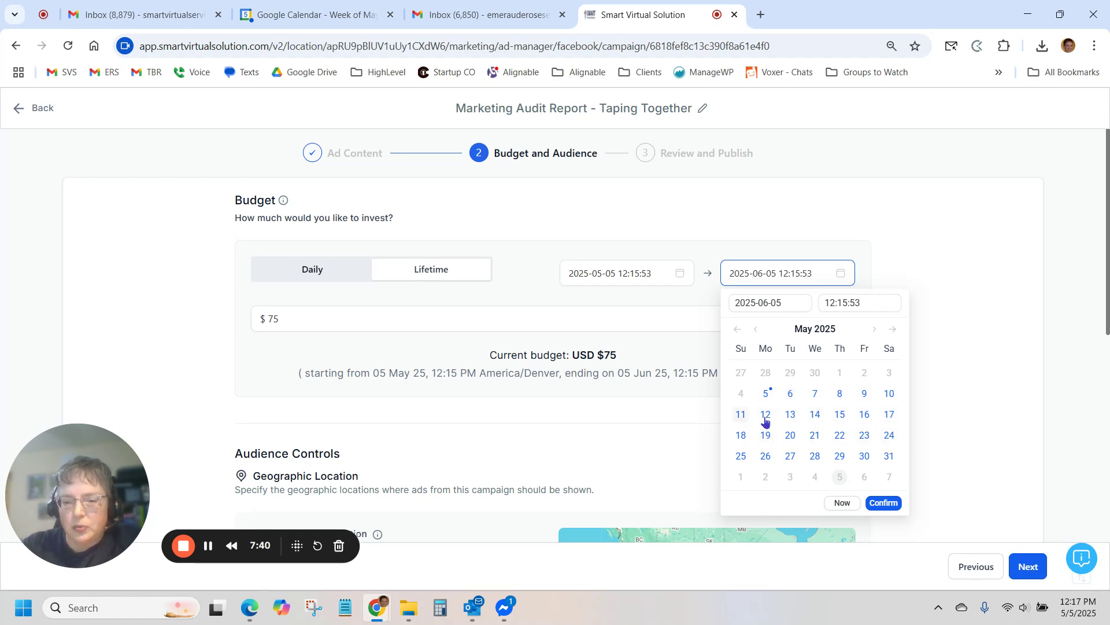
{"action": "left_click", "coordinate": [766, 456]}
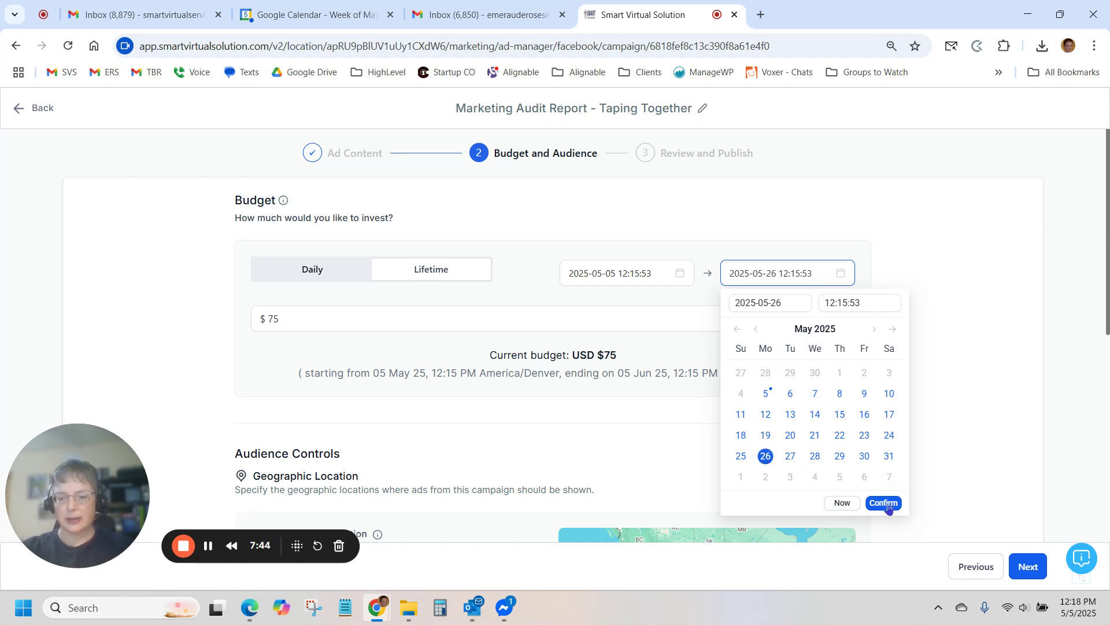
{"action": "left_click", "coordinate": [862, 303]}
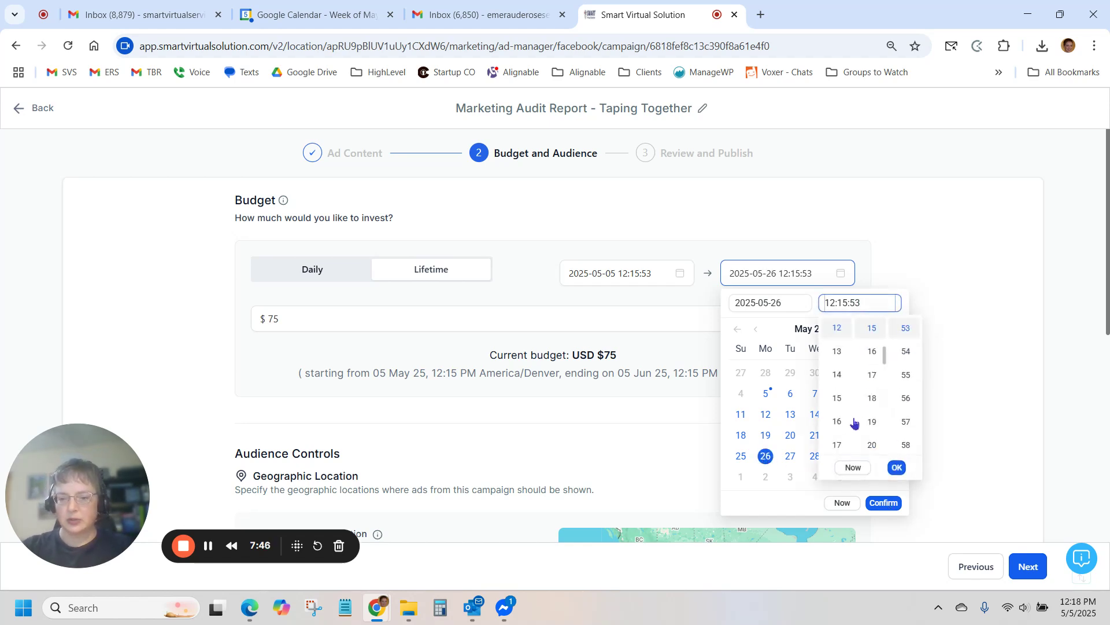
{"action": "scroll", "coordinate": [847, 425], "scroll_direction": "down", "scroll_amount": 4}
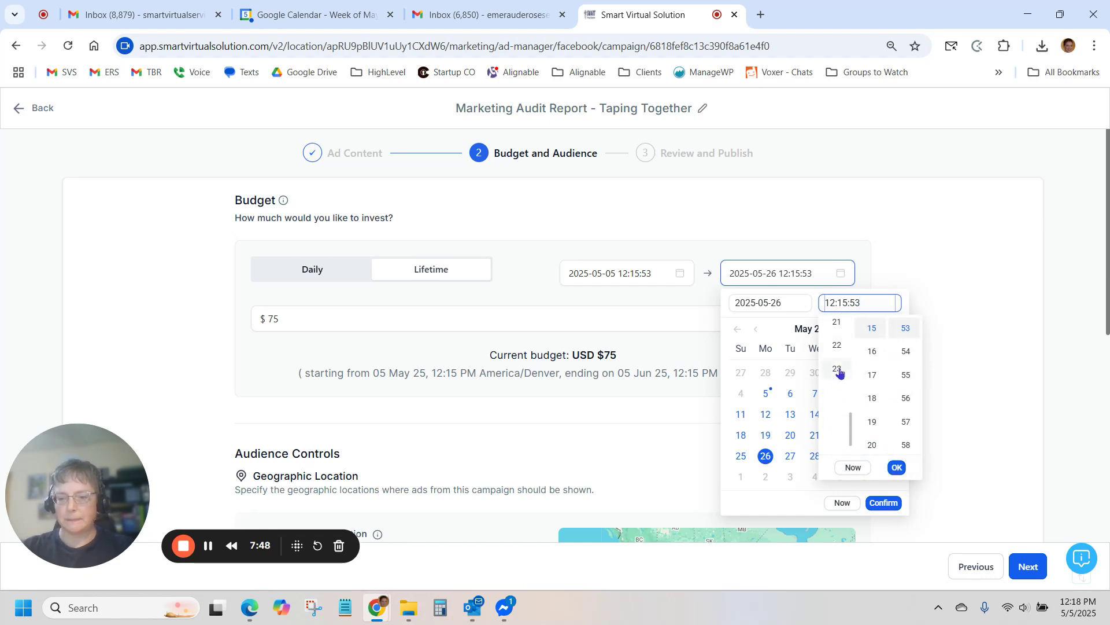
{"action": "left_click", "coordinate": [842, 373]}
{"action": "scroll", "coordinate": [870, 399], "scroll_direction": "down", "scroll_amount": 10}
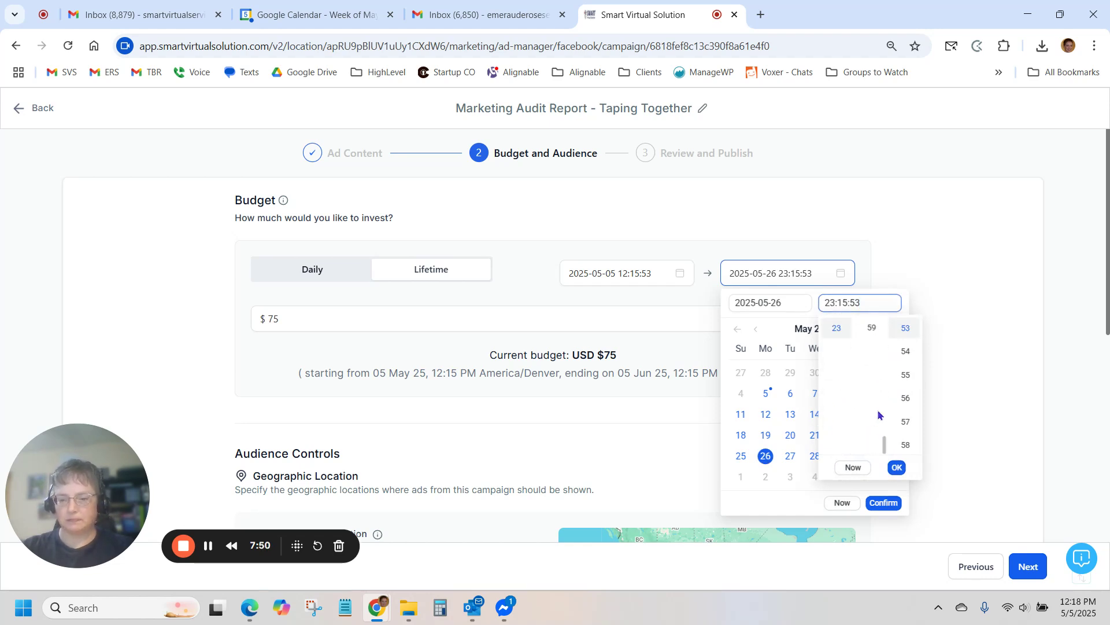
{"action": "scroll", "coordinate": [872, 417], "scroll_direction": "up", "scroll_amount": 2}
{"action": "left_click", "coordinate": [870, 399]}
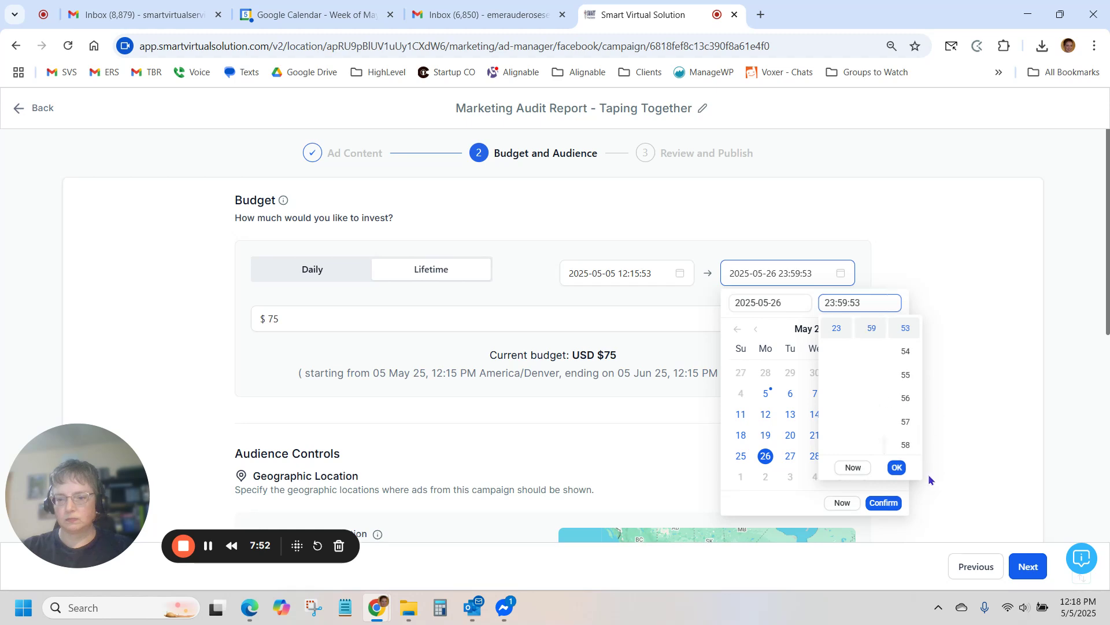
{"action": "left_click", "coordinate": [897, 467]}
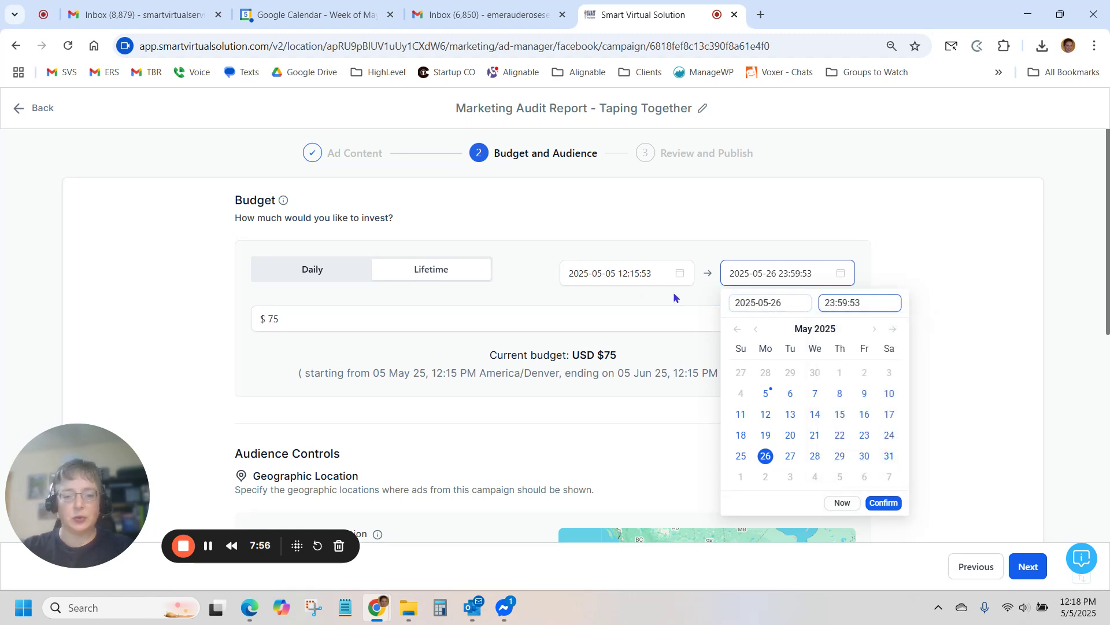
{"action": "left_click", "coordinate": [884, 502]}
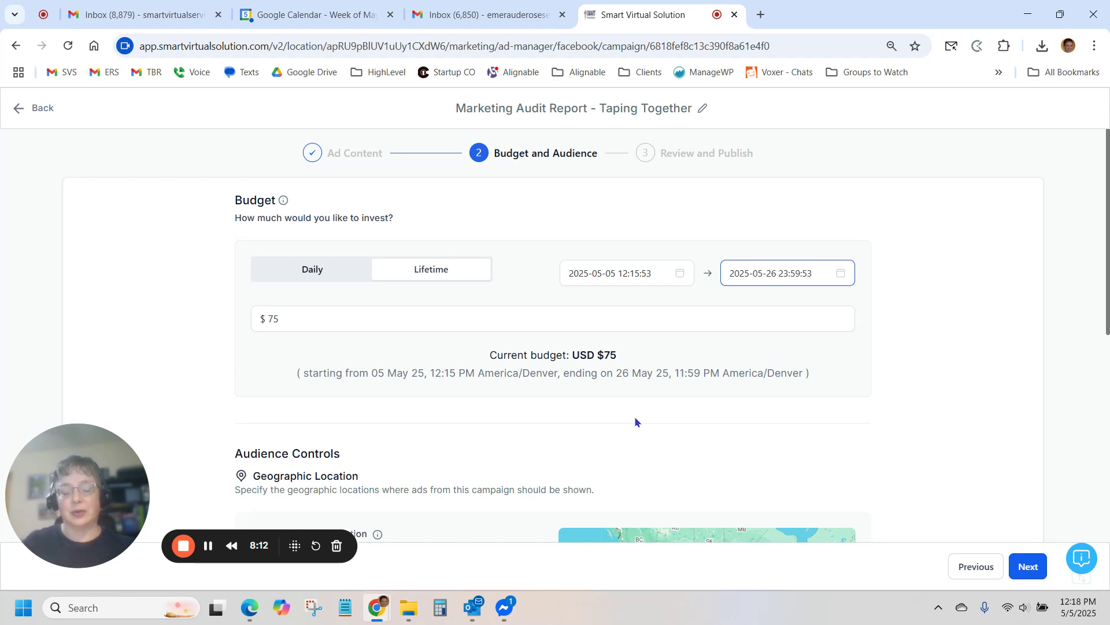
Add the Colorado region as an included geographic location for the campaign audience
{"action": "scroll", "coordinate": [635, 421], "scroll_direction": "down", "scroll_amount": 4}
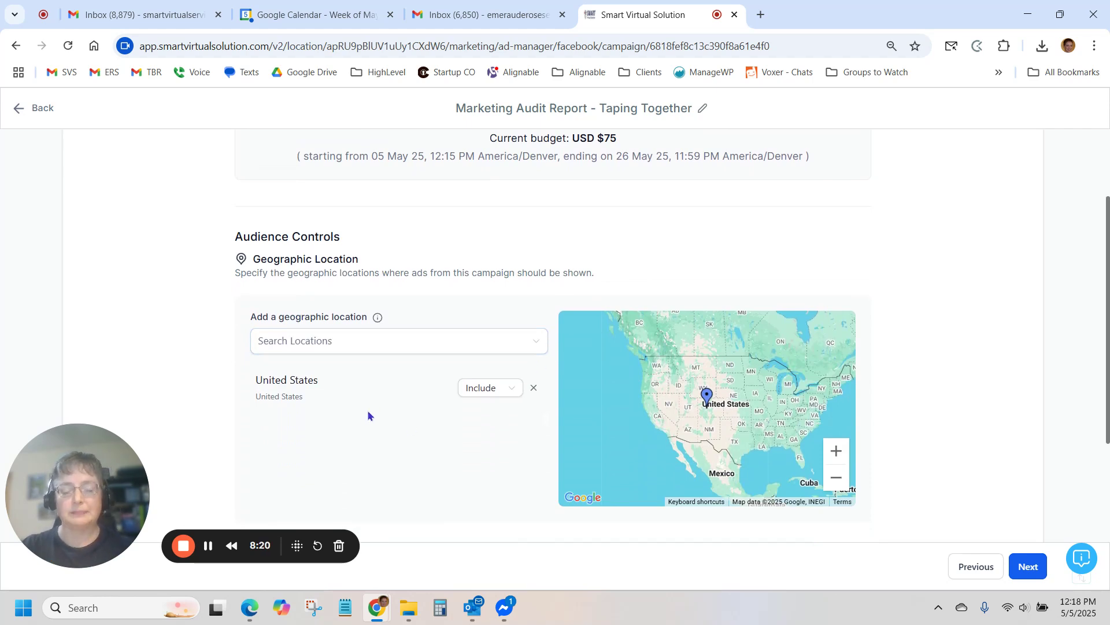
{"action": "scroll", "coordinate": [366, 410], "scroll_direction": "down", "scroll_amount": 1}
{"action": "left_click", "coordinate": [340, 276]}
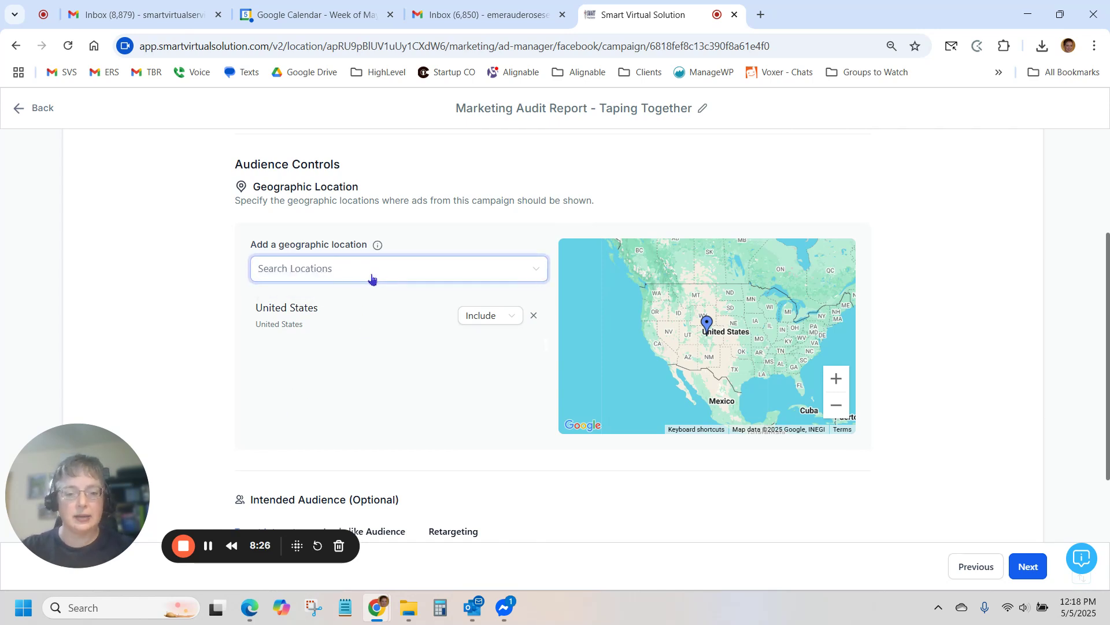
{"action": "left_click", "coordinate": [348, 276]}
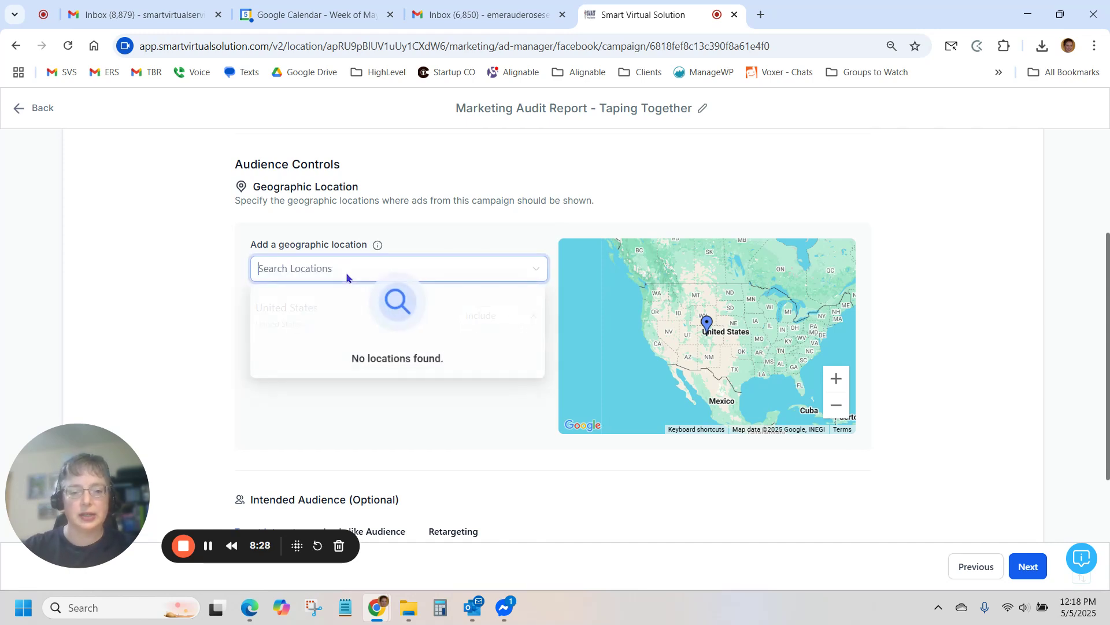
{"action": "type", "text": "Colorado"}
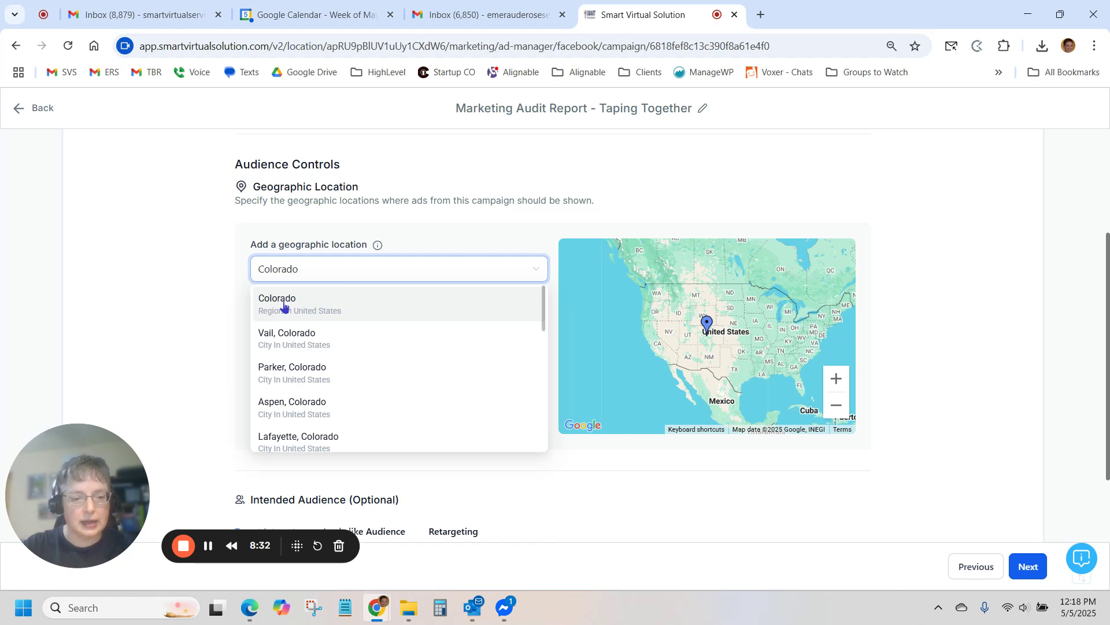
{"action": "scroll", "coordinate": [334, 339], "scroll_direction": "down", "scroll_amount": 5}
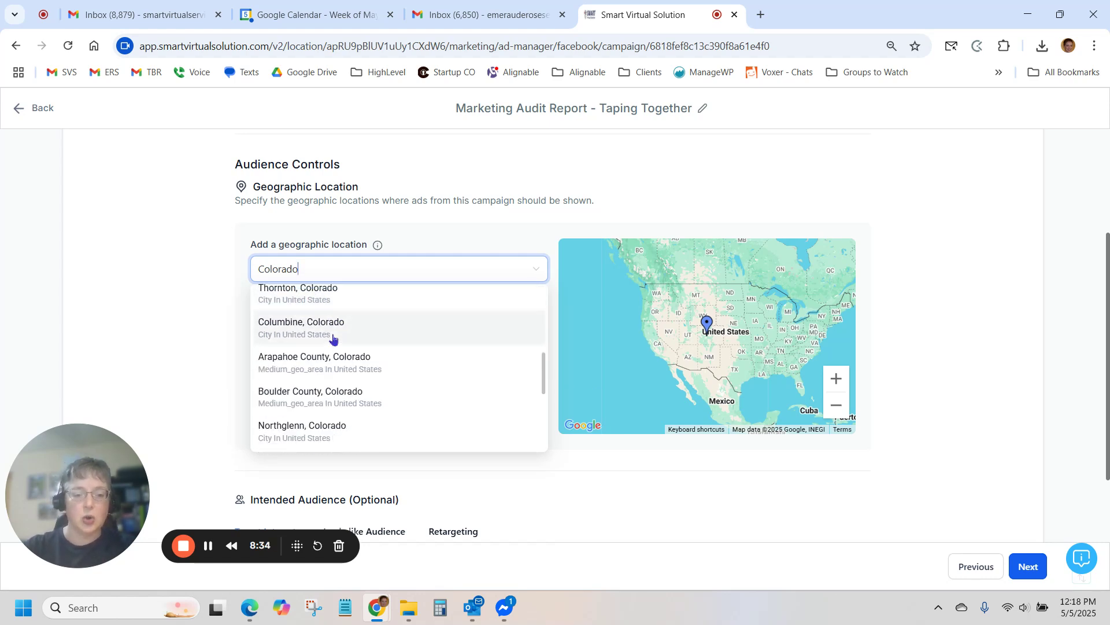
{"action": "scroll", "coordinate": [333, 339], "scroll_direction": "up", "scroll_amount": 5}
{"action": "left_click", "coordinate": [308, 307]}
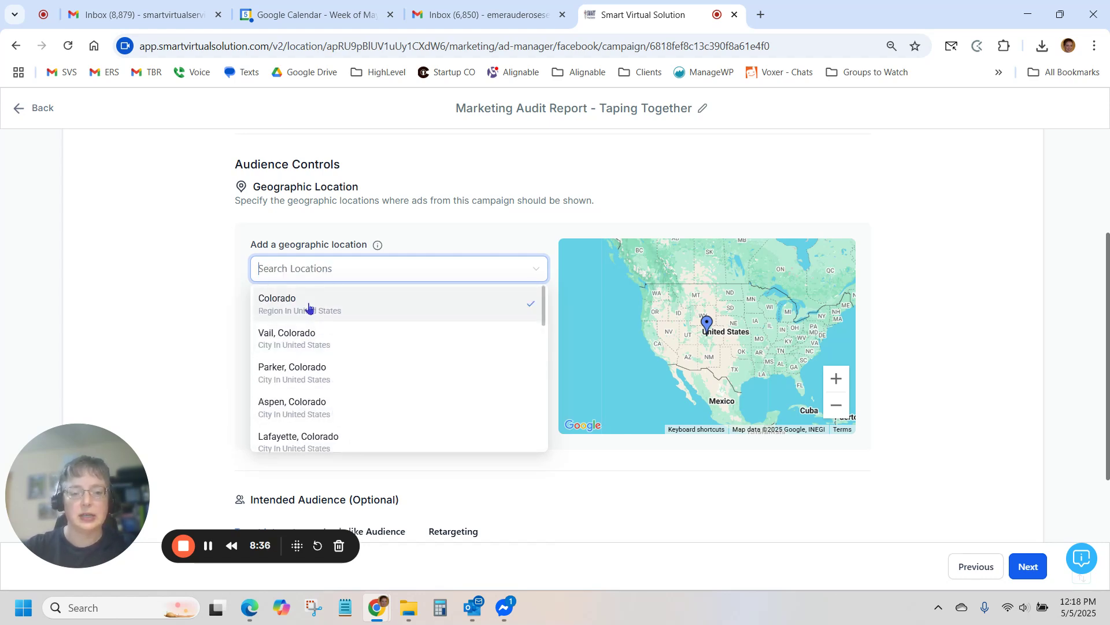
{"action": "left_click", "coordinate": [181, 301]}
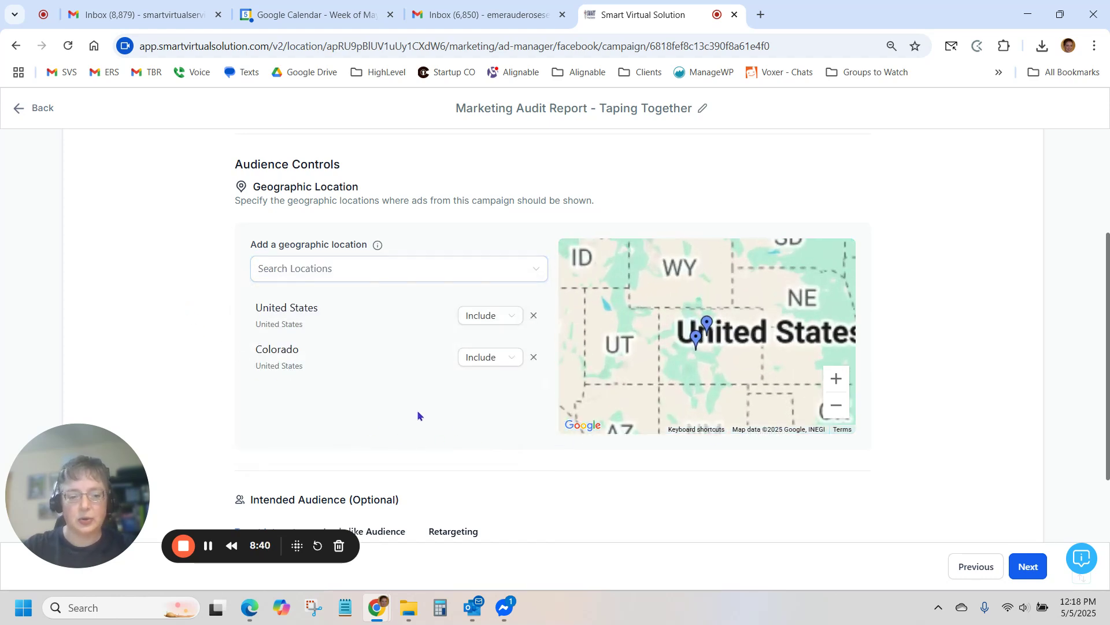
Review the included geographic locations and the intended audience's detailed targeting, language, gender and age range
{"action": "scroll", "coordinate": [418, 415], "scroll_direction": "down", "scroll_amount": 3}
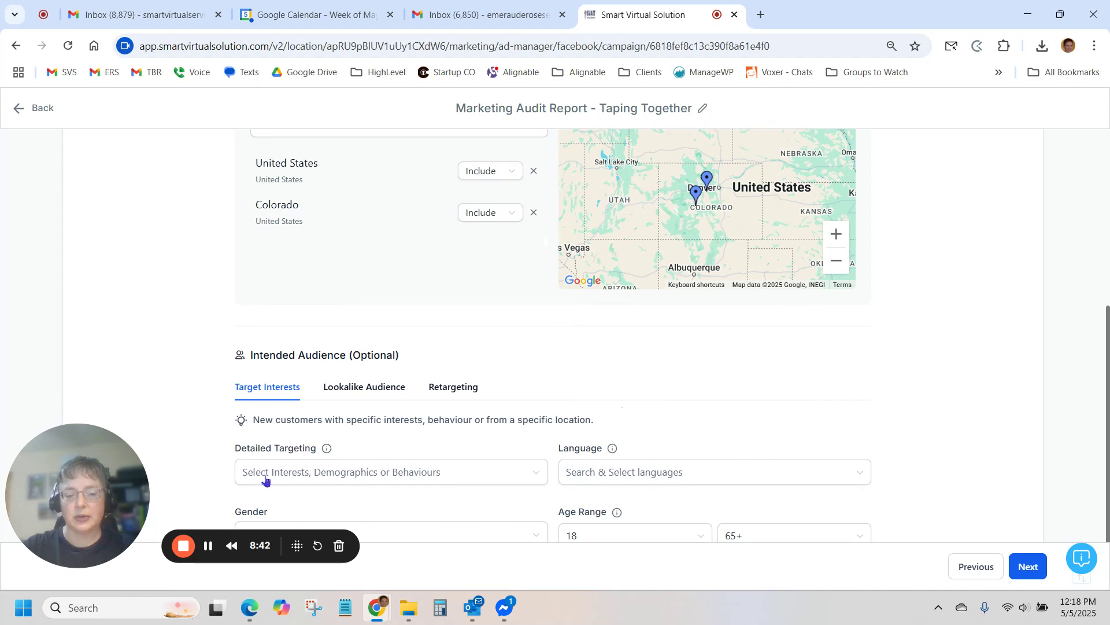
{"action": "scroll", "coordinate": [812, 394], "scroll_direction": "down", "scroll_amount": 1}
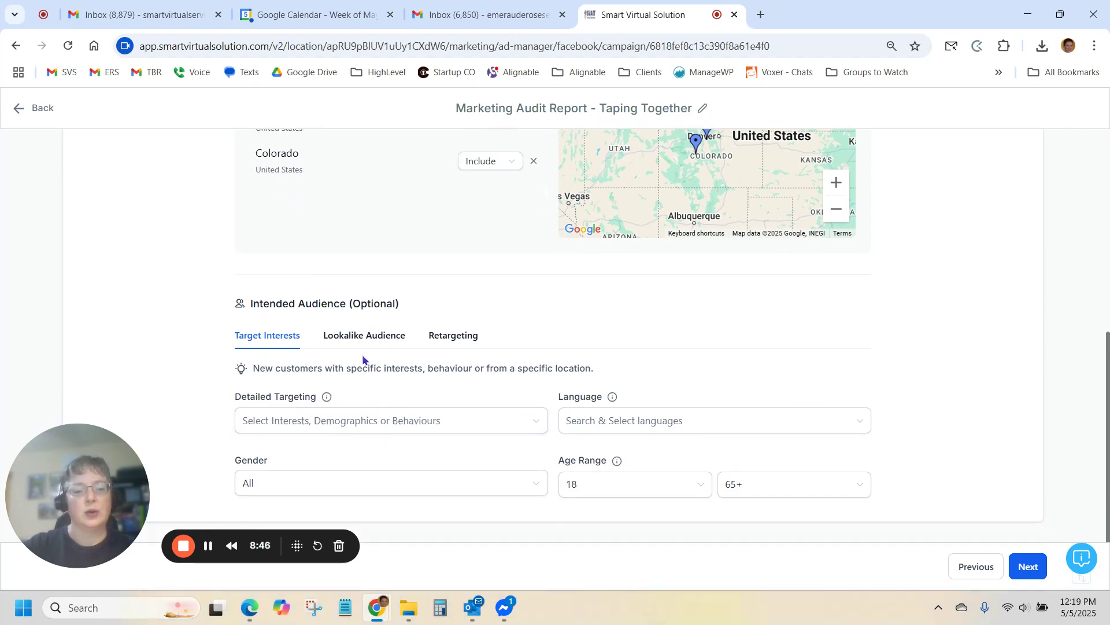
{"action": "left_click", "coordinate": [208, 546]}
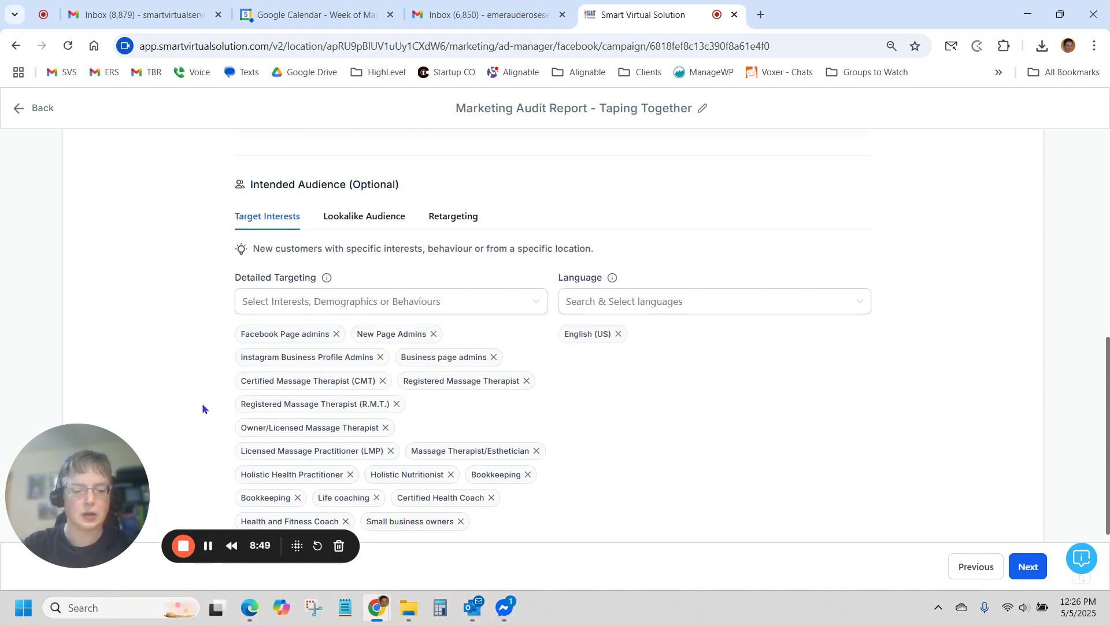
{"action": "scroll", "coordinate": [202, 409], "scroll_direction": "up", "scroll_amount": 4}
{"action": "scroll", "coordinate": [203, 408], "scroll_direction": "up", "scroll_amount": 1}
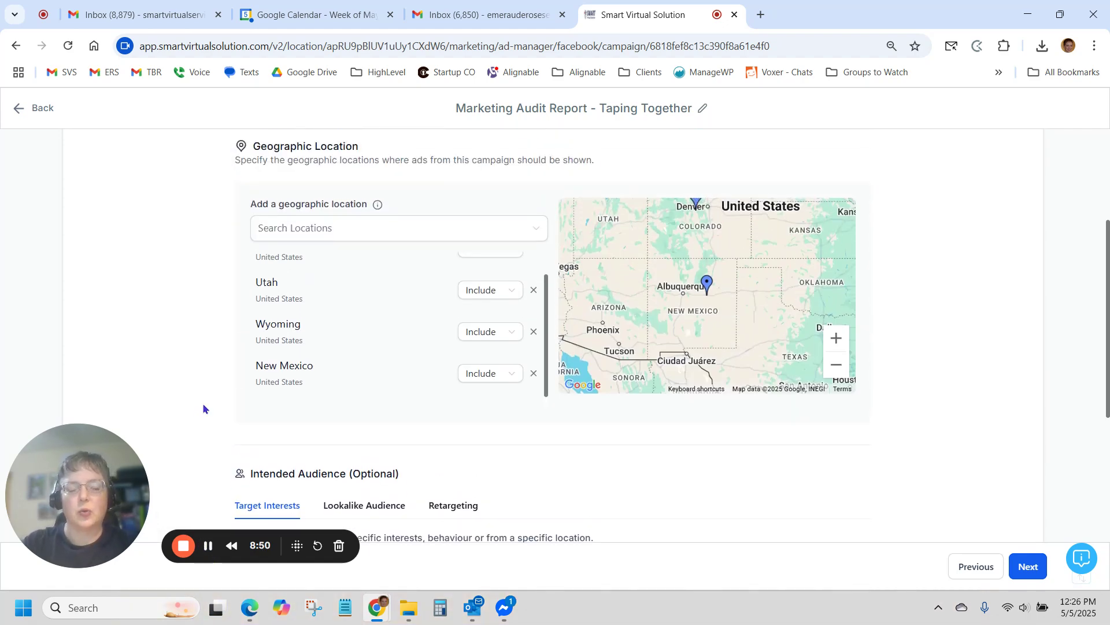
{"action": "scroll", "coordinate": [370, 378], "scroll_direction": "up", "scroll_amount": 1}
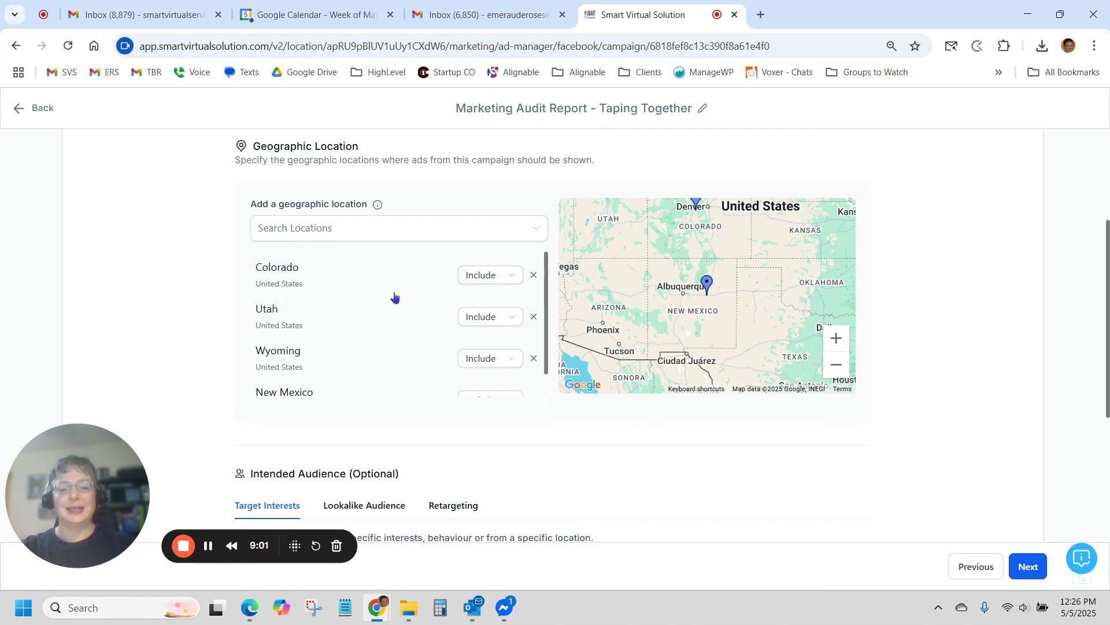
{"action": "scroll", "coordinate": [299, 318], "scroll_direction": "down", "scroll_amount": 1}
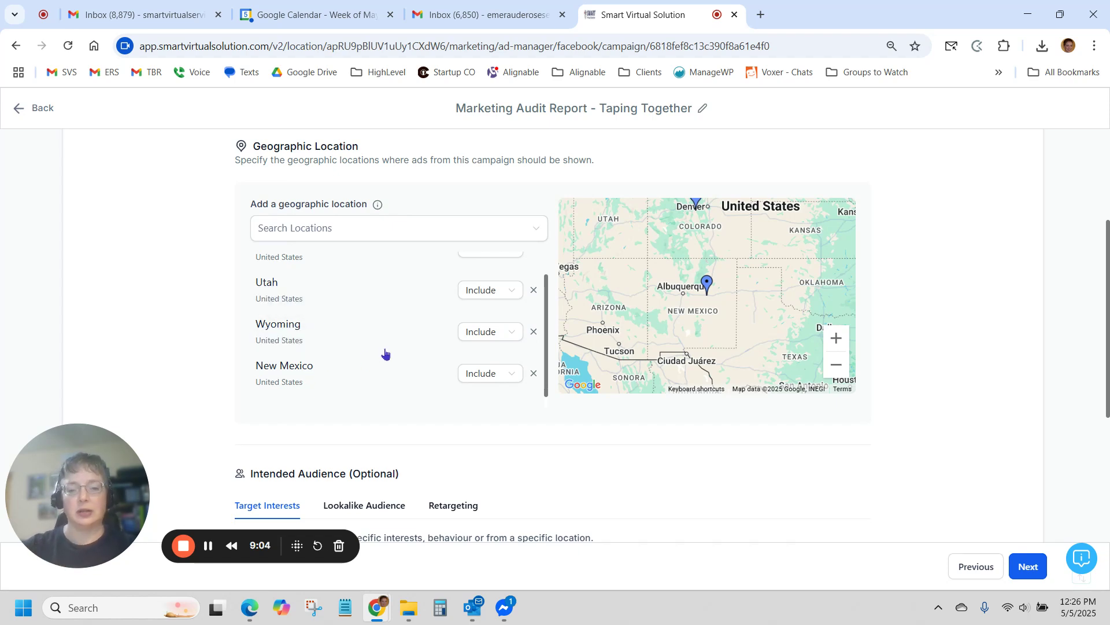
{"action": "scroll", "coordinate": [385, 353], "scroll_direction": "down", "scroll_amount": 6}
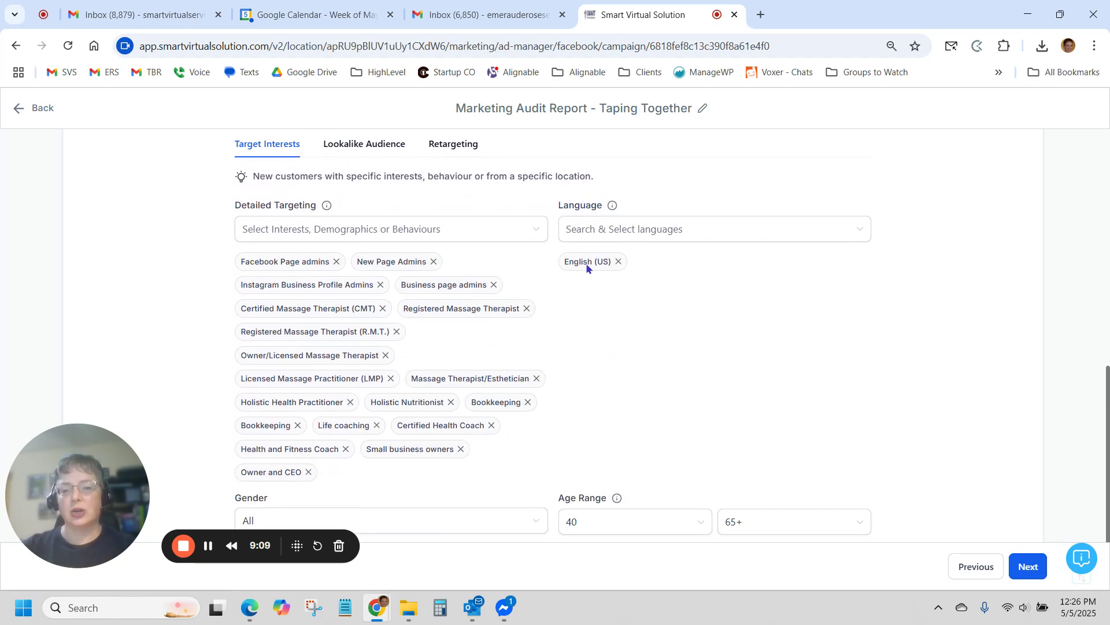
{"action": "scroll", "coordinate": [600, 317], "scroll_direction": "down", "scroll_amount": 1}
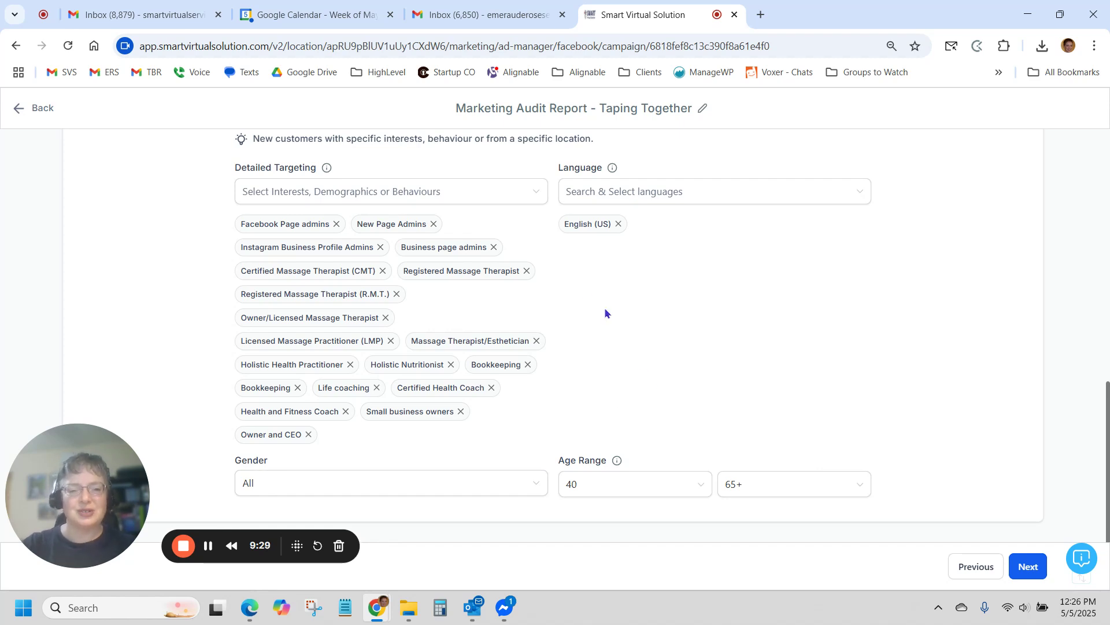
Search the detailed targeting options for "birth", and leave the search without selecting anything
{"action": "left_click", "coordinate": [456, 194]}
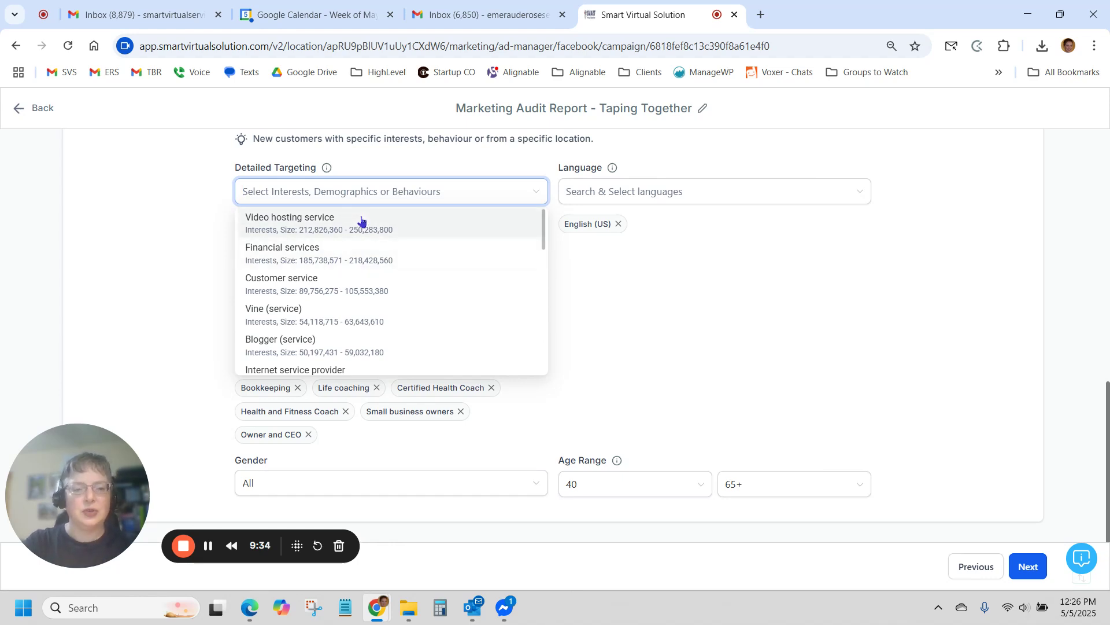
{"action": "type", "text": "birth"}
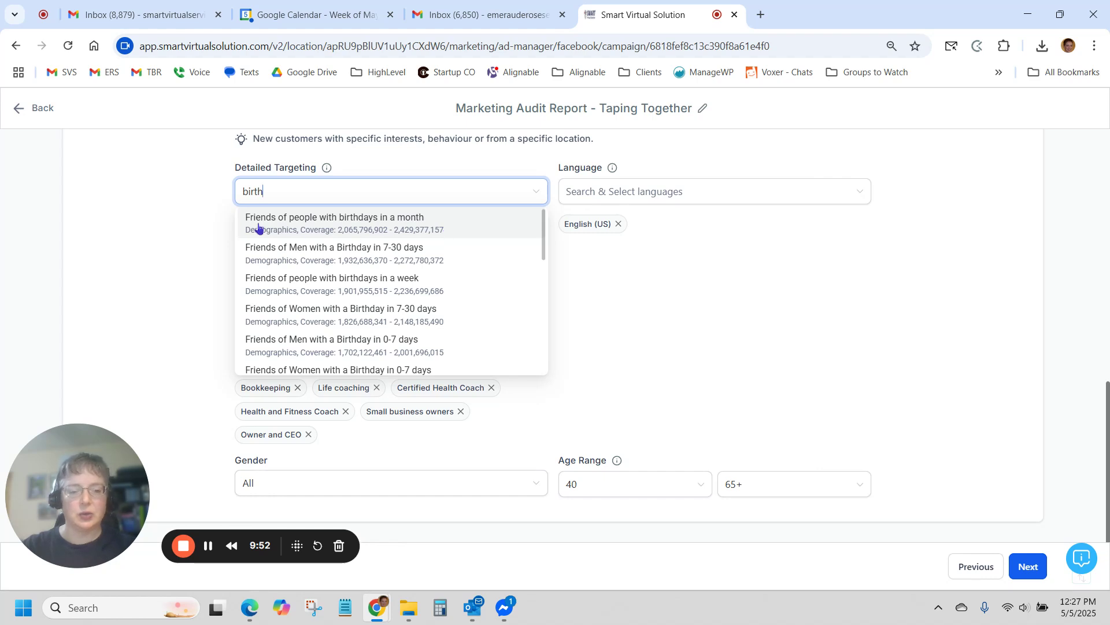
{"action": "key", "text": "BackSpace"}
{"action": "key", "text": "BackSpace"}
{"action": "key", "text": "BackSpace"}
{"action": "key", "text": "BackSpace"}
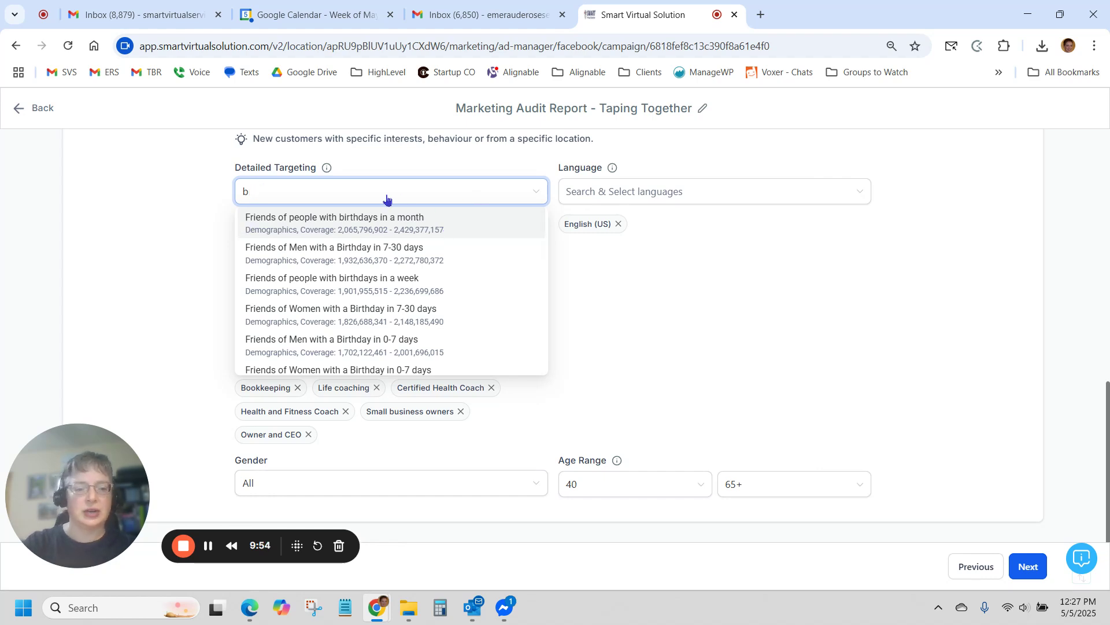
{"action": "left_click", "coordinate": [208, 257]}
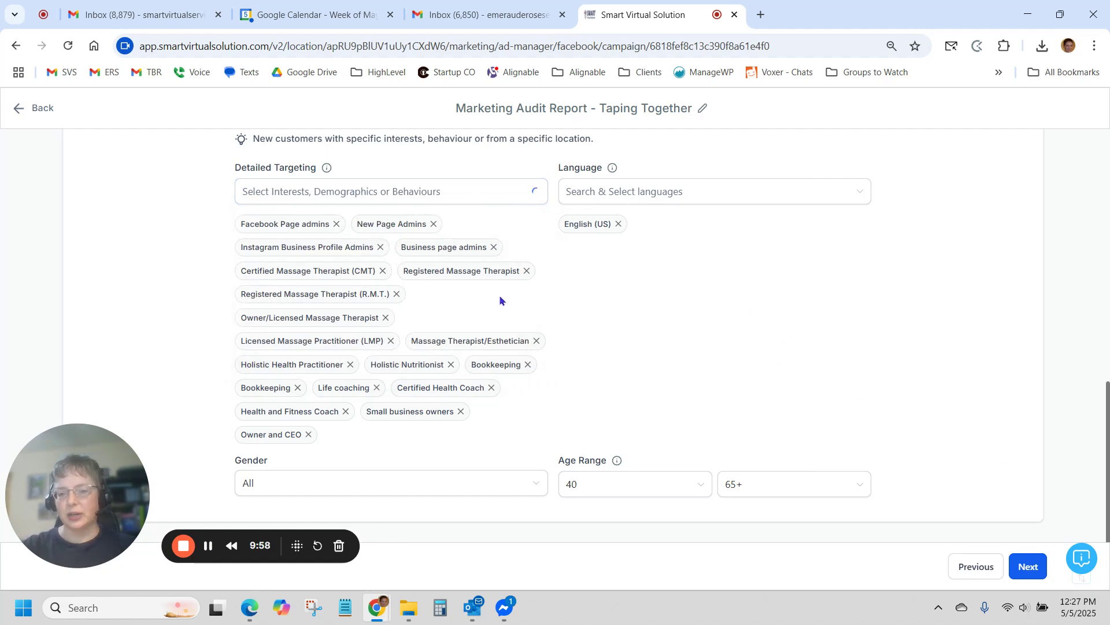
Proceed to the Review and Publish stage and check the campaign's ad content, audience, locations and budget
{"action": "left_click", "coordinate": [1029, 567]}
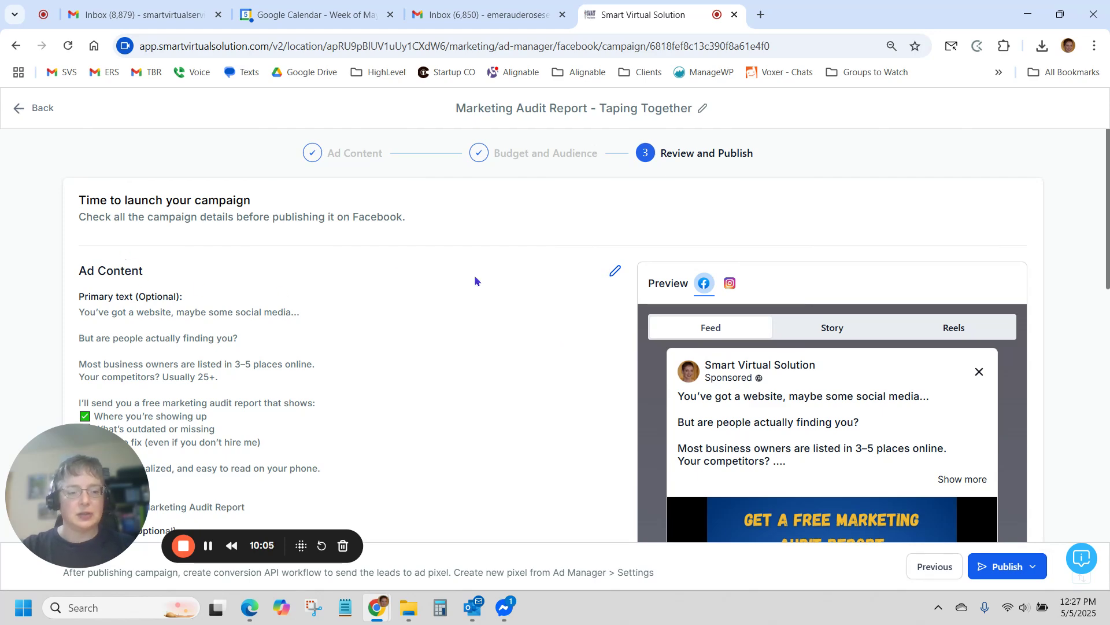
{"action": "scroll", "coordinate": [285, 250], "scroll_direction": "down", "scroll_amount": 1}
{"action": "scroll", "coordinate": [254, 311], "scroll_direction": "down", "scroll_amount": 3}
{"action": "scroll", "coordinate": [255, 311], "scroll_direction": "down", "scroll_amount": 7}
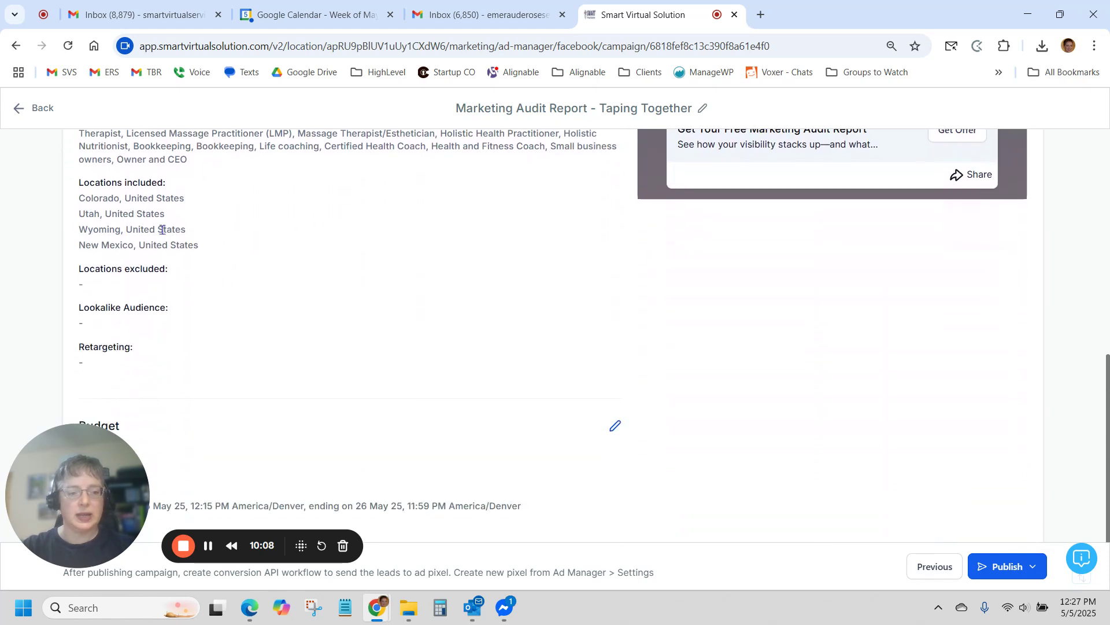
{"action": "scroll", "coordinate": [297, 240], "scroll_direction": "down", "scroll_amount": 1}
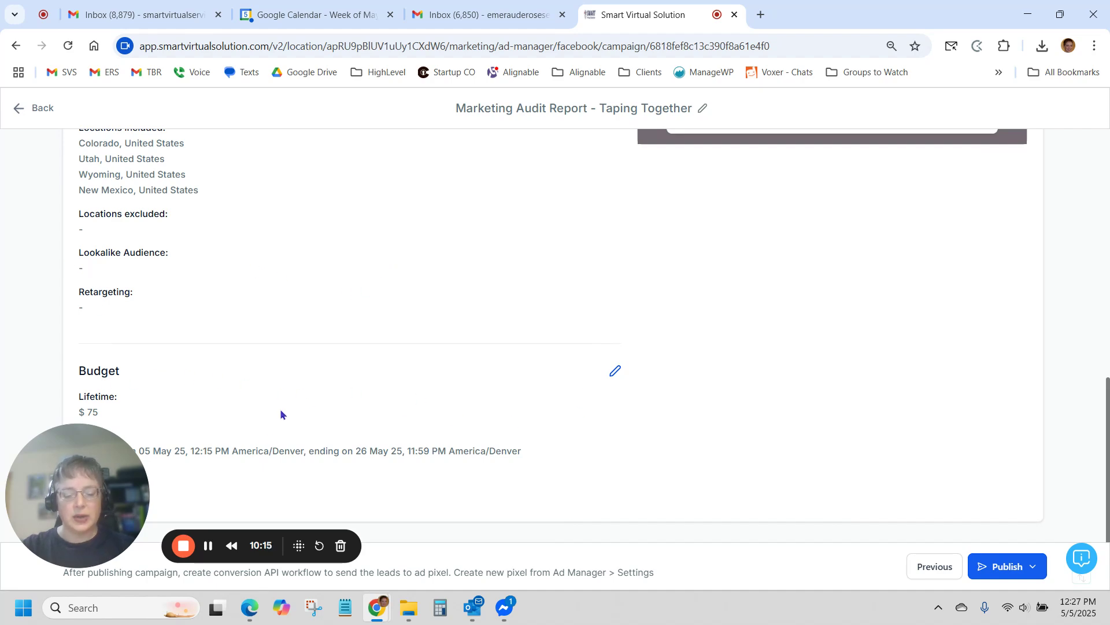
{"action": "scroll", "coordinate": [489, 319], "scroll_direction": "up", "scroll_amount": 5}
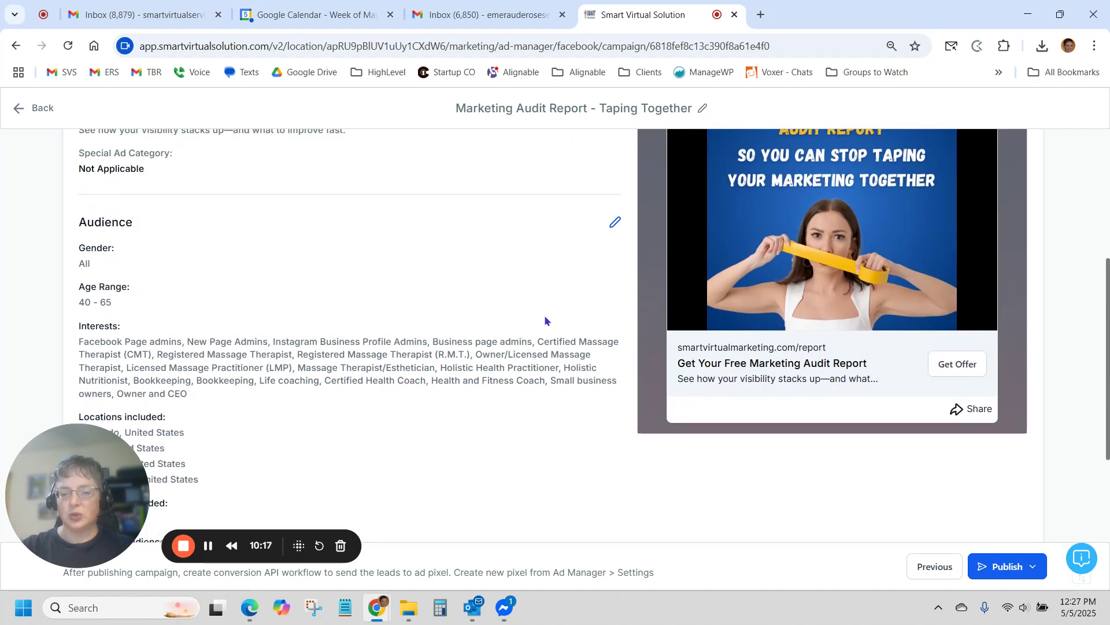
{"action": "scroll", "coordinate": [544, 314], "scroll_direction": "up", "scroll_amount": 7}
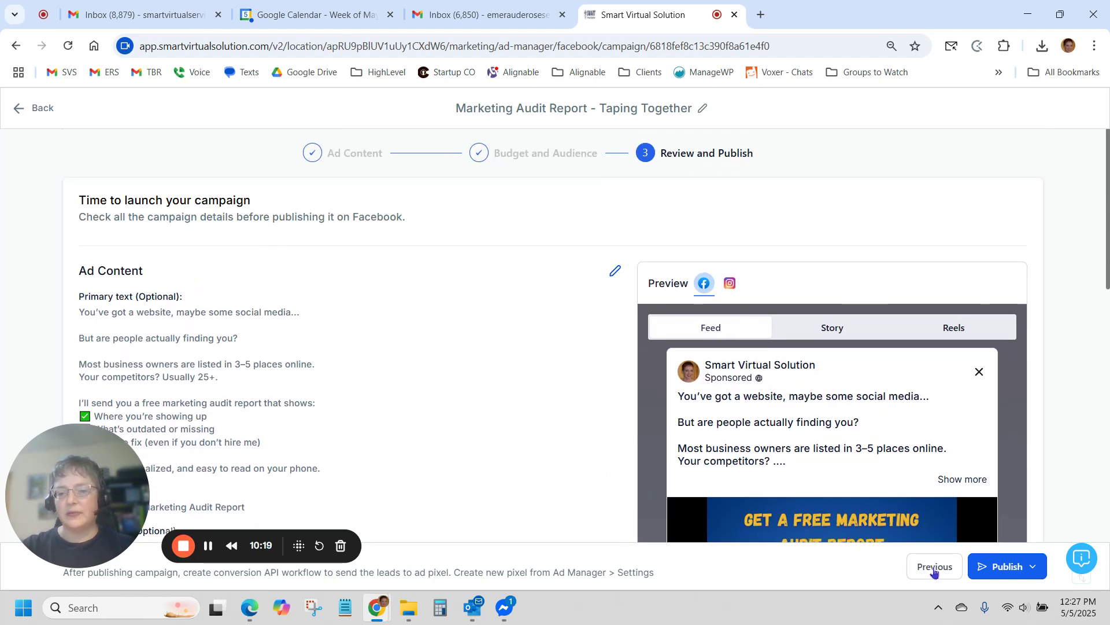
Go back to the Budget and Audience stage and inspect the lookalike audience creation form without creating one
{"action": "left_click", "coordinate": [934, 567]}
{"action": "scroll", "coordinate": [550, 393], "scroll_direction": "down", "scroll_amount": 4}
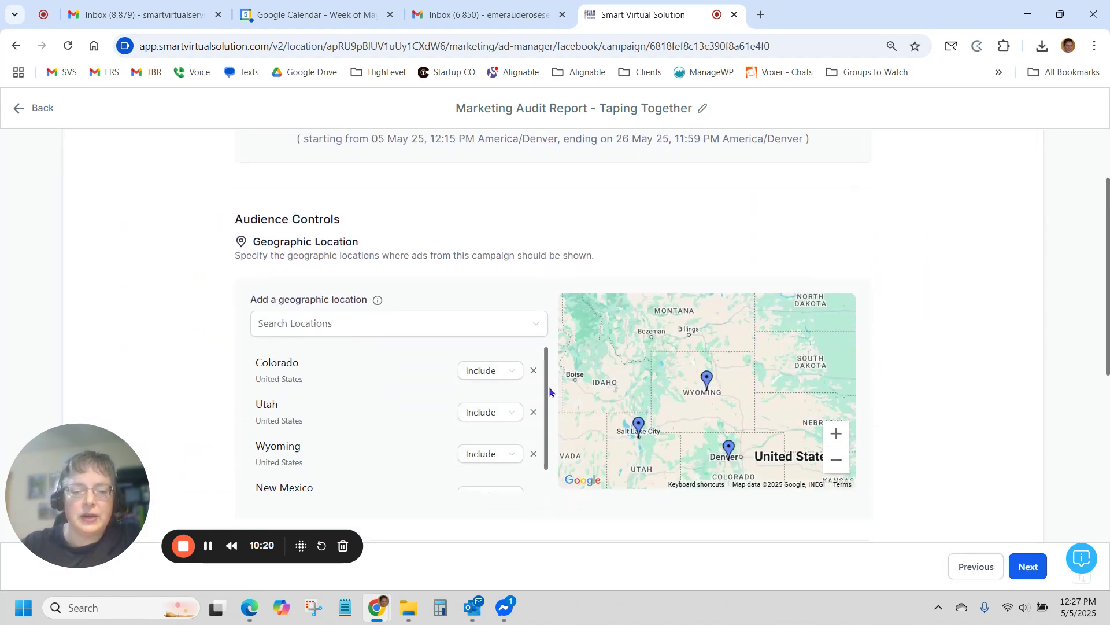
{"action": "scroll", "coordinate": [1039, 320], "scroll_direction": "down", "scroll_amount": 7}
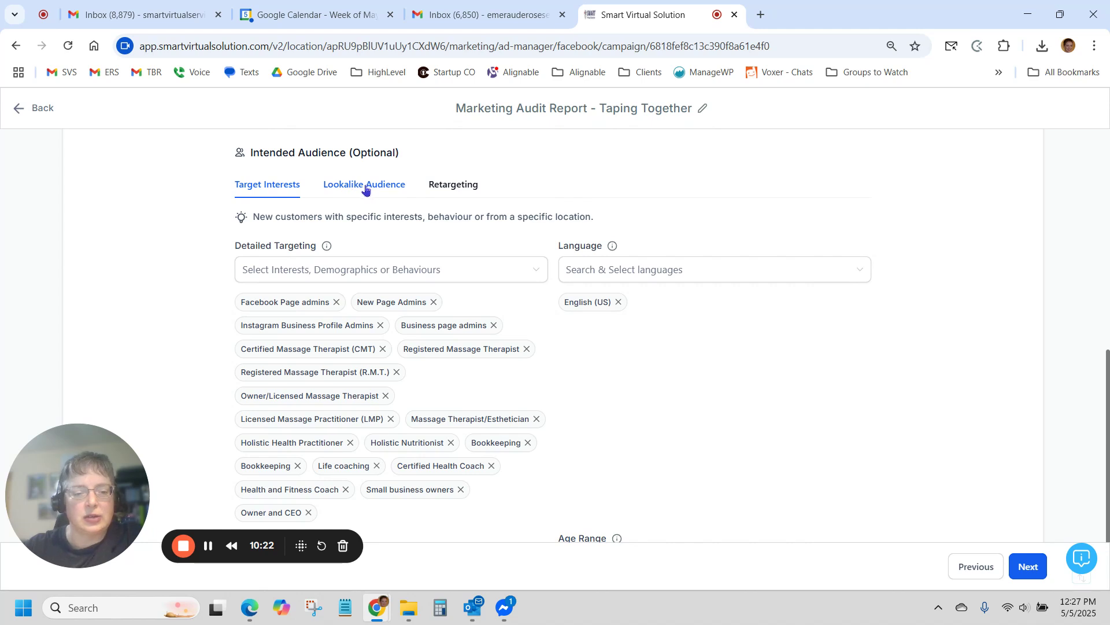
{"action": "left_click", "coordinate": [376, 186]}
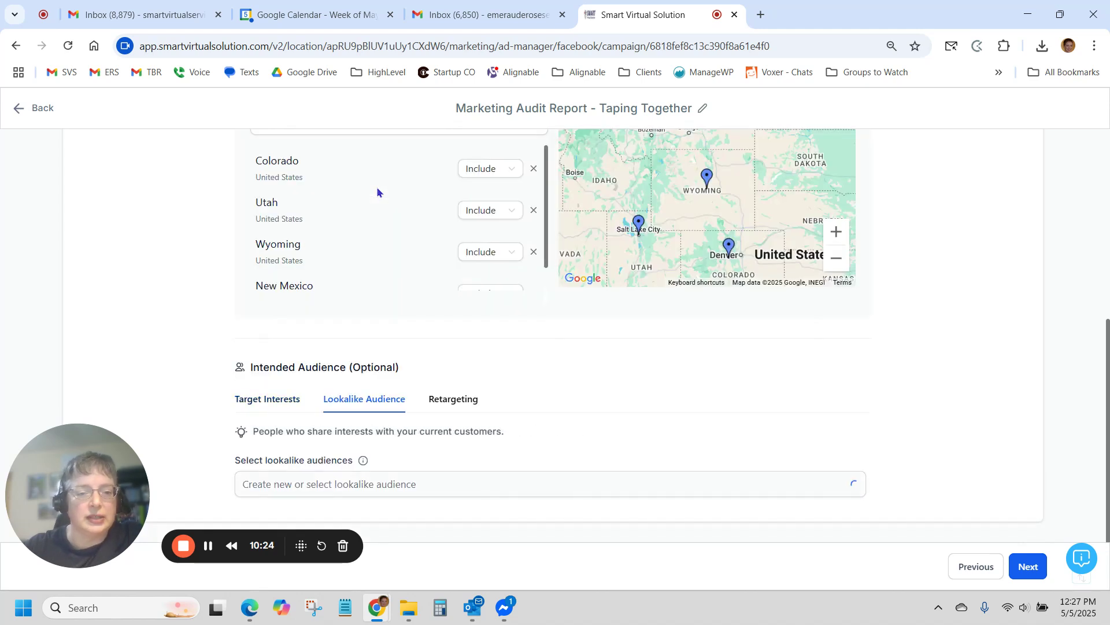
{"action": "left_click", "coordinate": [404, 486]}
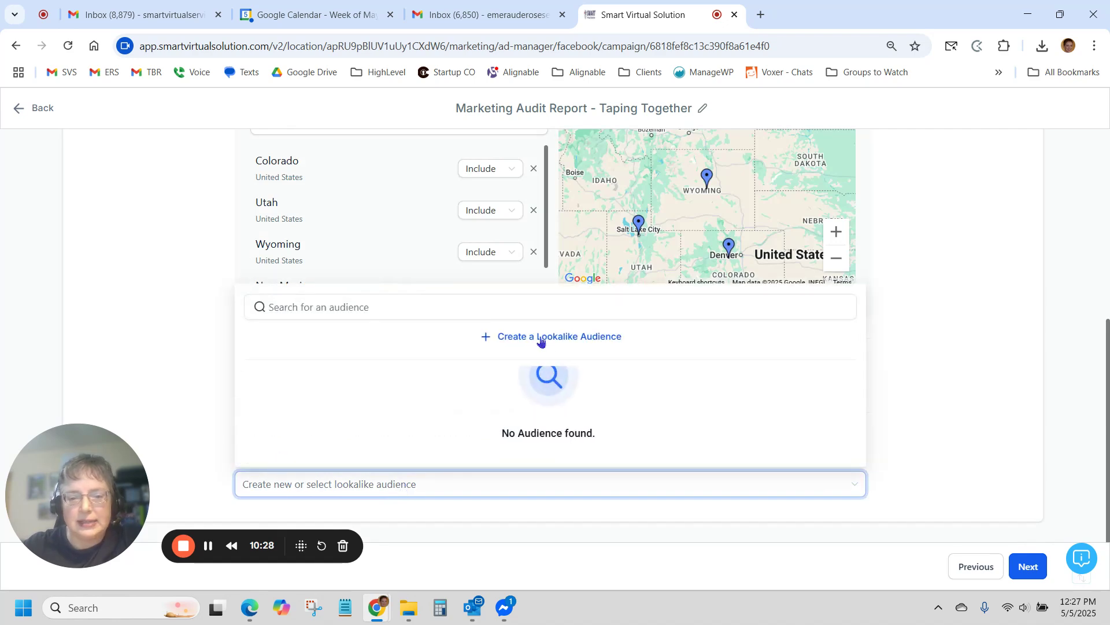
{"action": "left_click", "coordinate": [518, 340]}
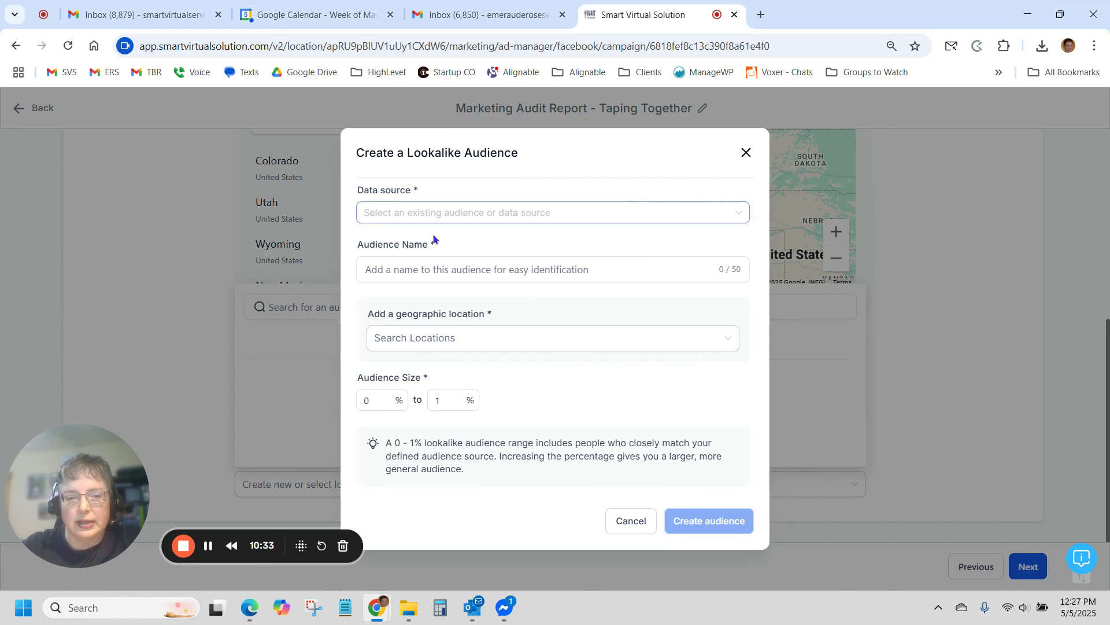
{"action": "left_click", "coordinate": [539, 341]}
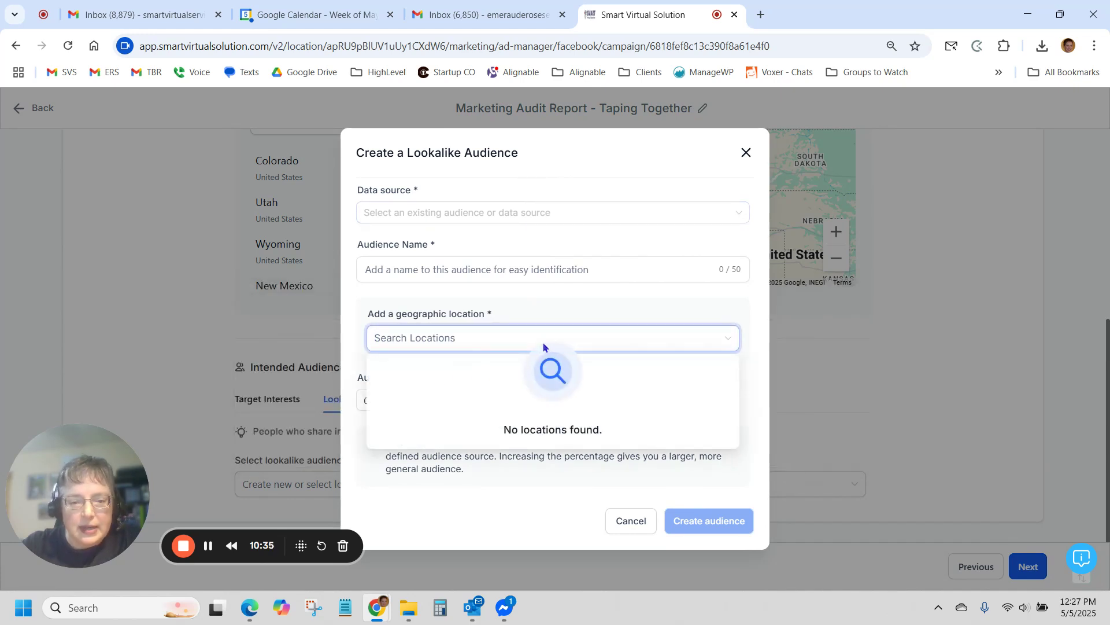
{"action": "left_click", "coordinate": [542, 311]}
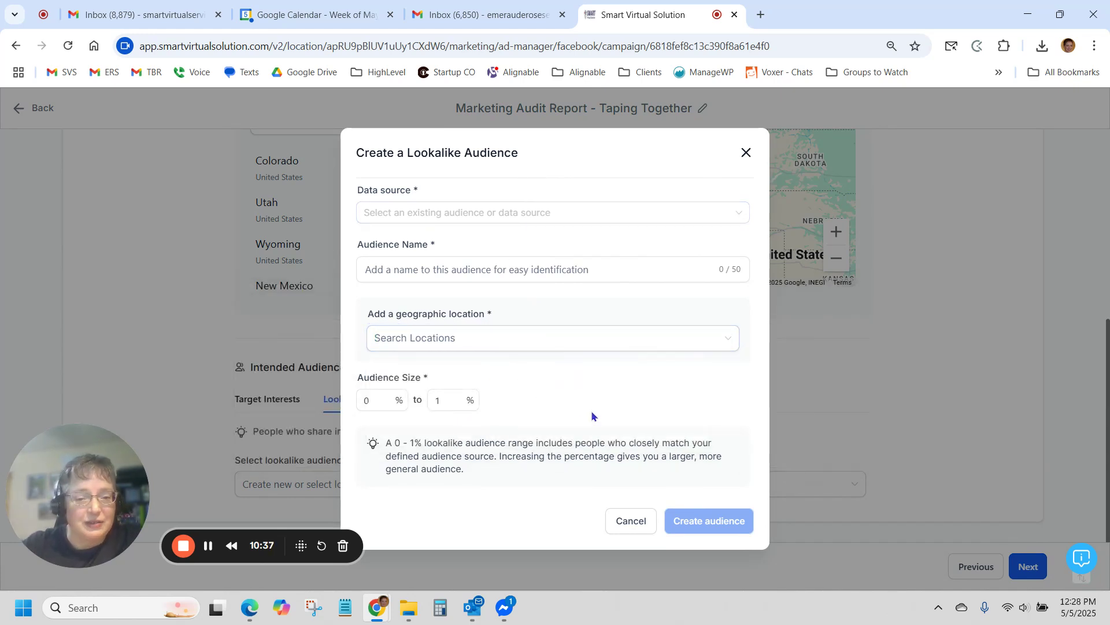
{"action": "left_click", "coordinate": [631, 520]}
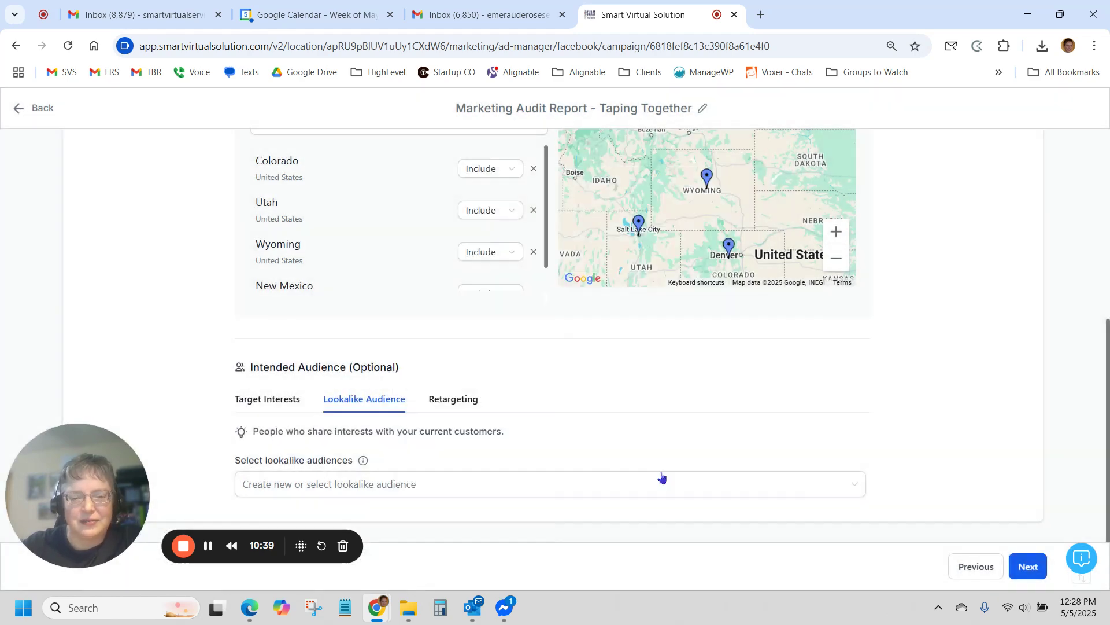
Return to the Target Interests settings of the intended audience and continue to the Review and Publish stage
{"action": "left_click", "coordinate": [287, 399]}
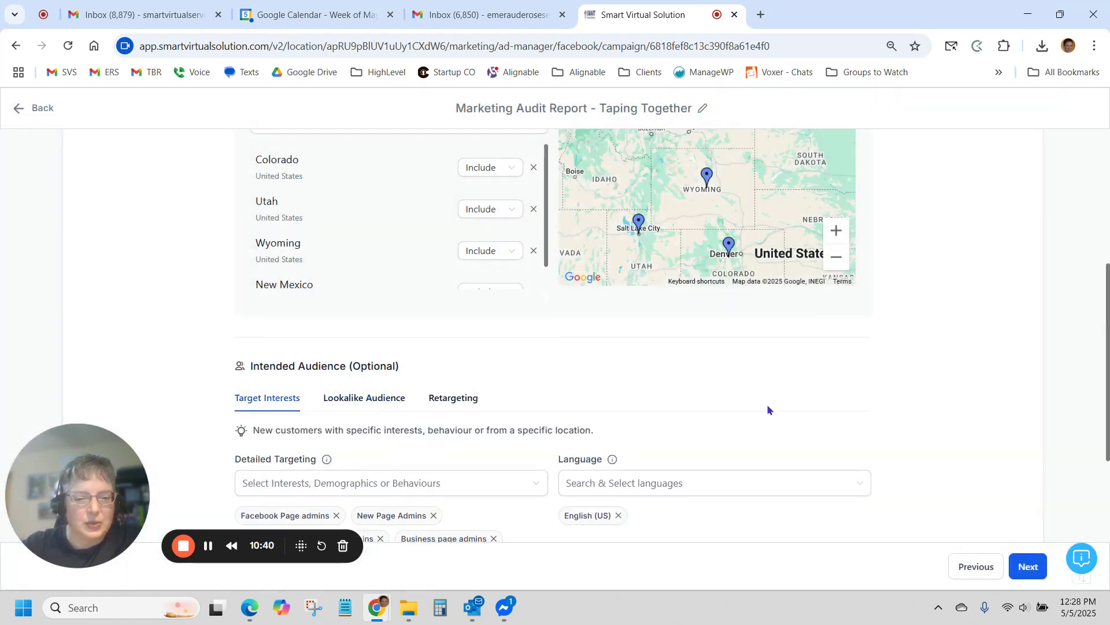
{"action": "scroll", "coordinate": [768, 406], "scroll_direction": "down", "scroll_amount": 5}
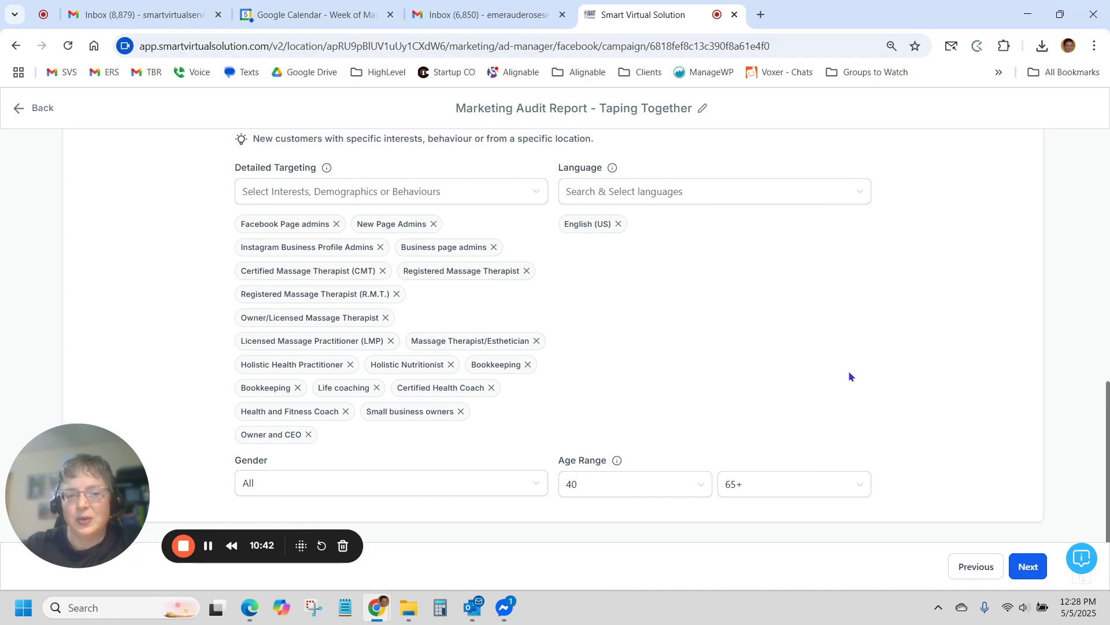
{"action": "left_click", "coordinate": [1028, 566]}
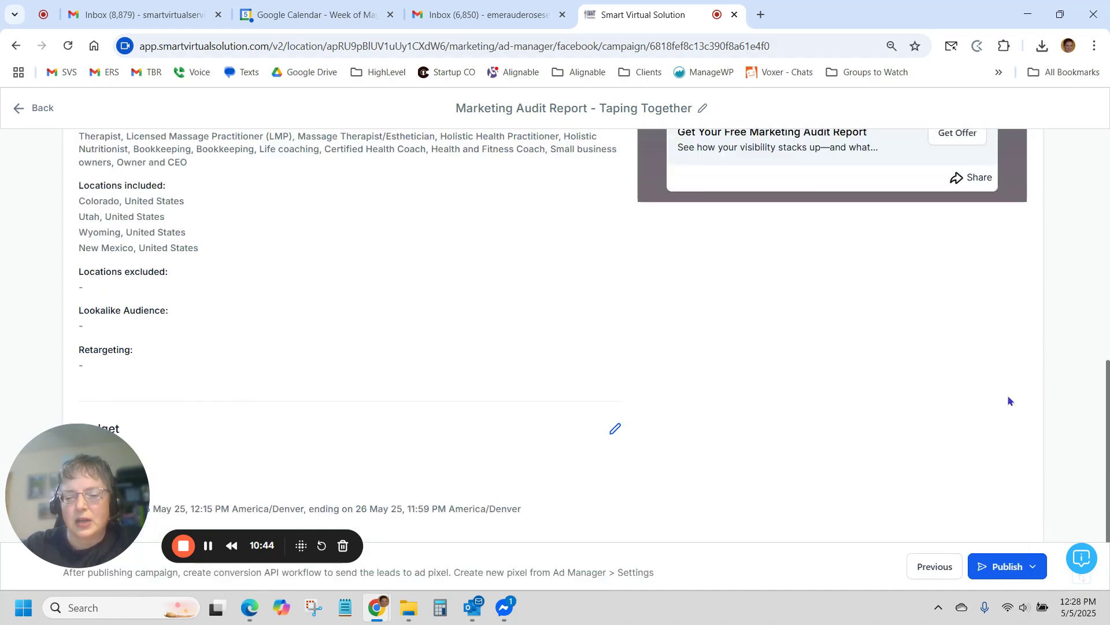
Review the campaign's ad content, audience, locations, lifetime budget and schedule in the Review and Publish summary
{"action": "scroll", "coordinate": [559, 335], "scroll_direction": "down", "scroll_amount": 1}
{"action": "scroll", "coordinate": [557, 334], "scroll_direction": "down", "scroll_amount": 15}
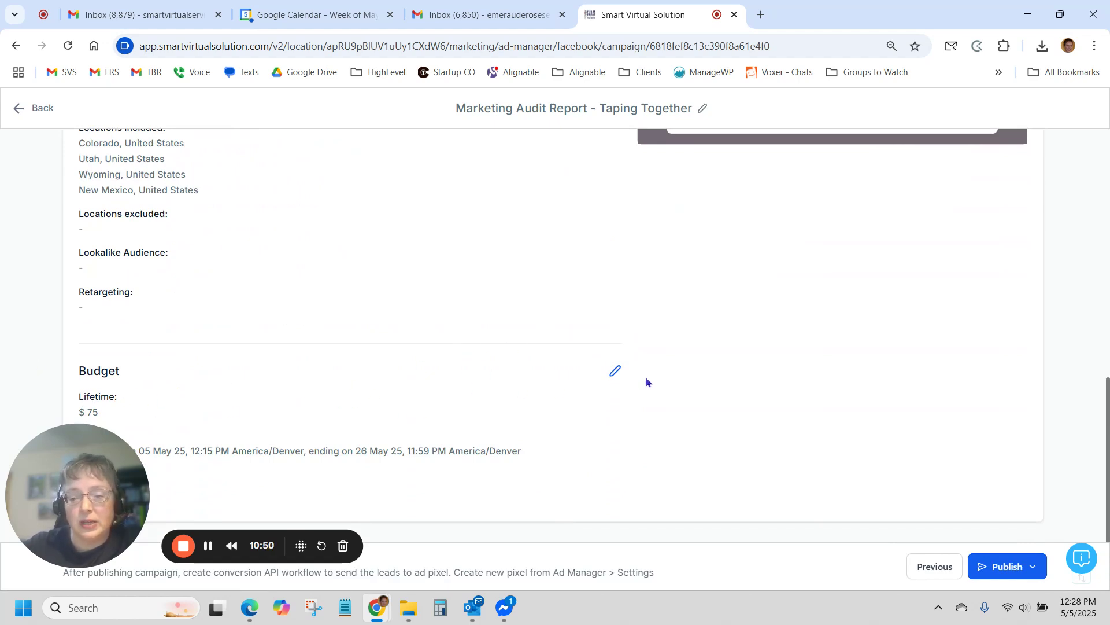
{"action": "left_click", "coordinate": [1044, 570]}
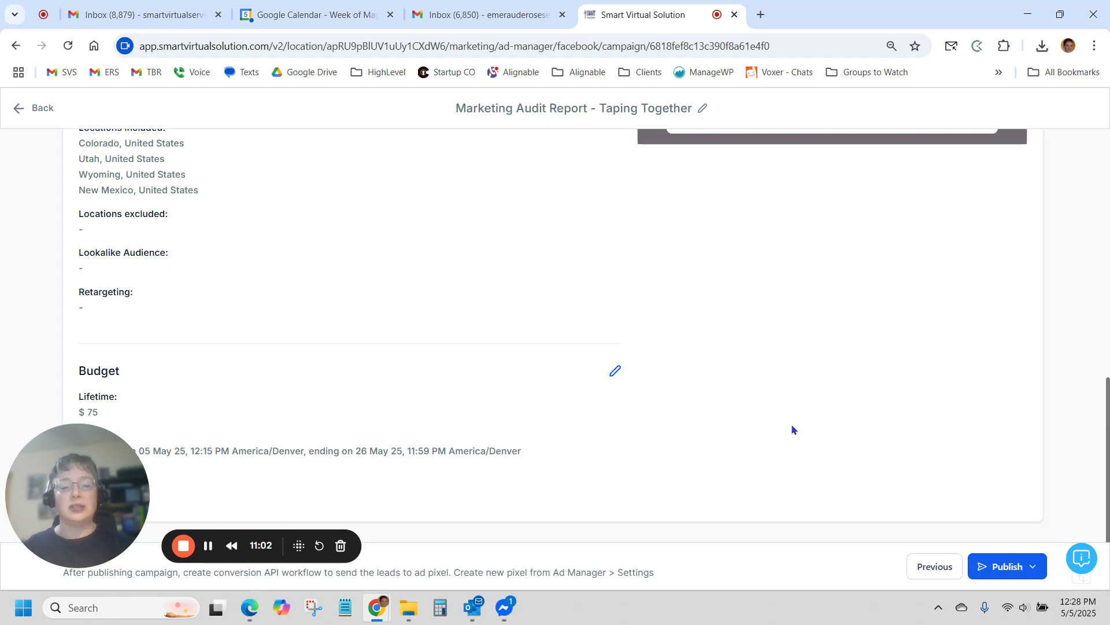
{"action": "scroll", "coordinate": [793, 428], "scroll_direction": "up", "scroll_amount": 5}
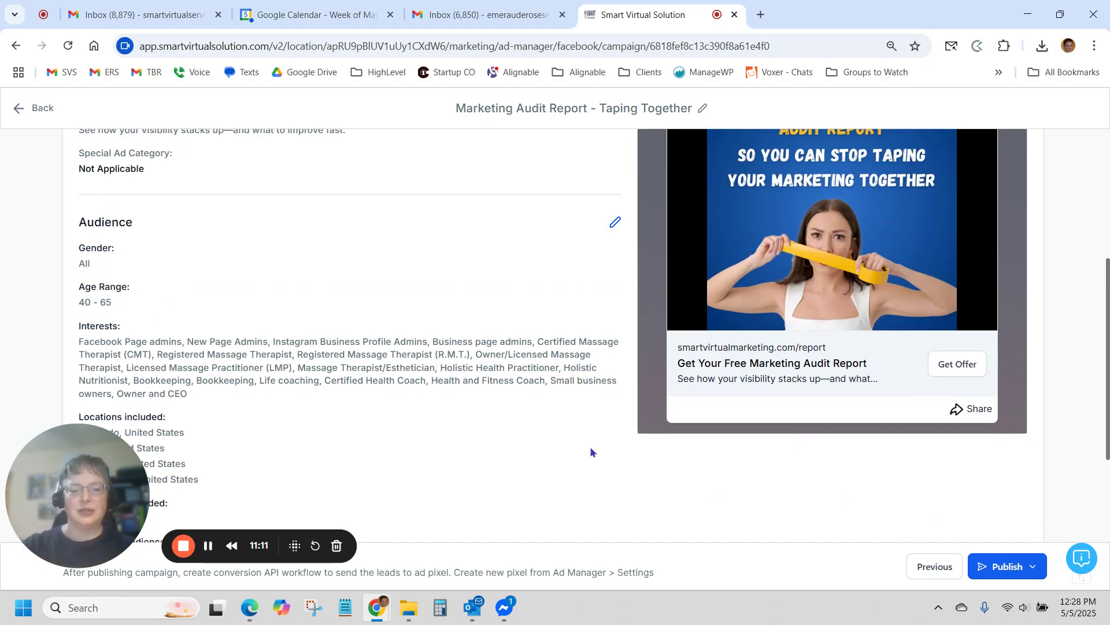
{"action": "scroll", "coordinate": [591, 448], "scroll_direction": "up", "scroll_amount": 5}
{"action": "scroll", "coordinate": [591, 449], "scroll_direction": "up", "scroll_amount": 2}
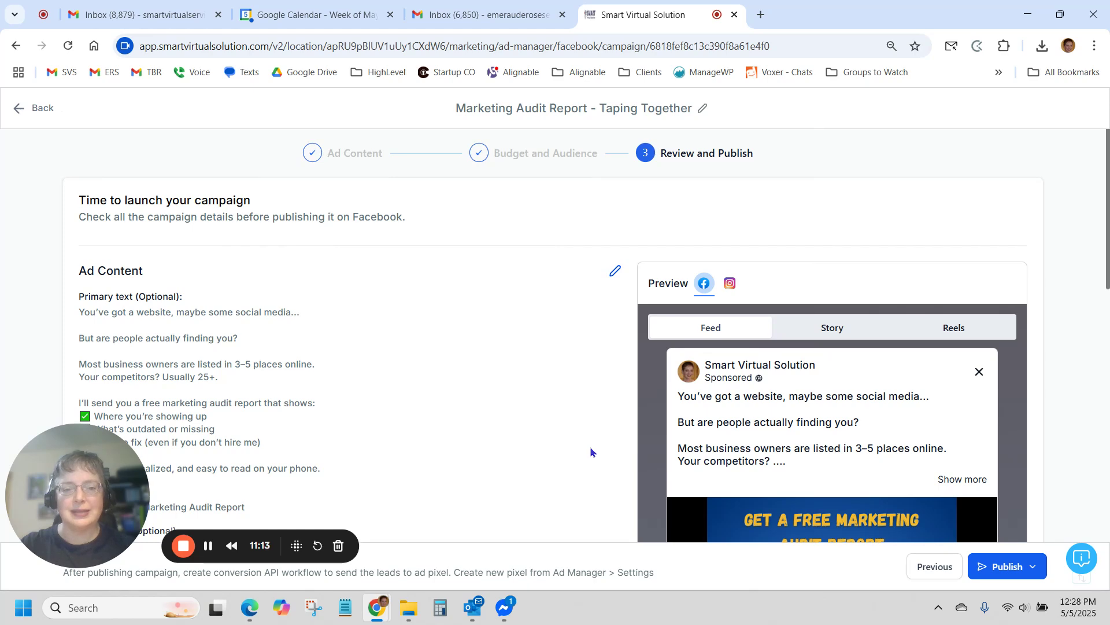
{"action": "scroll", "coordinate": [590, 449], "scroll_direction": "down", "scroll_amount": 12}
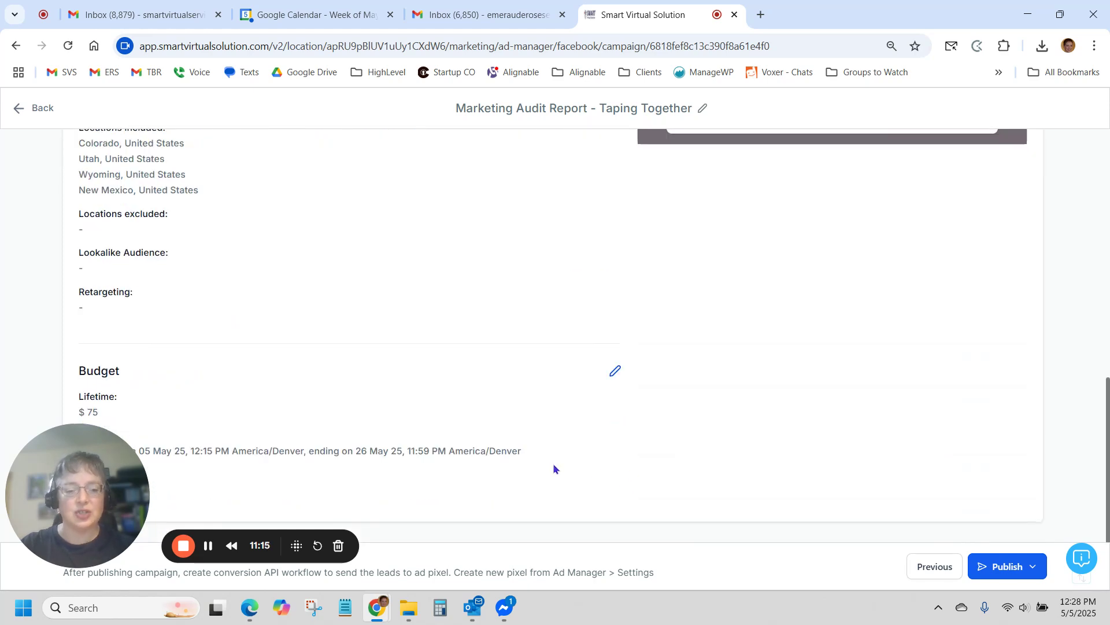
Go back through the earlier stages to check the Ad Content settings, and return to the Budget and Audience stage
{"action": "left_click", "coordinate": [941, 567]}
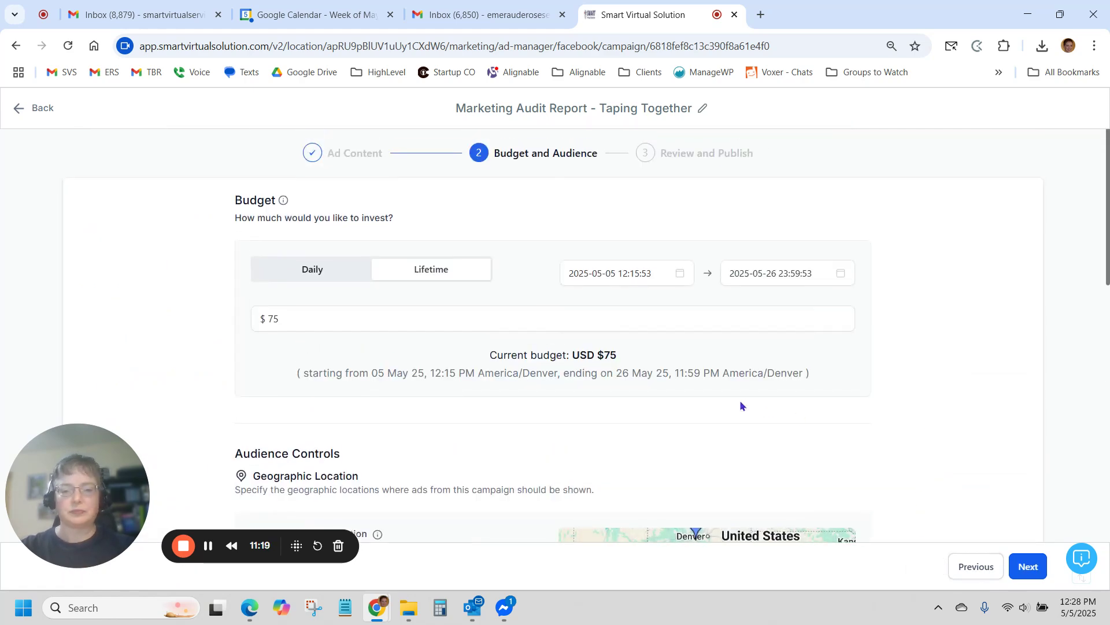
{"action": "scroll", "coordinate": [740, 400], "scroll_direction": "down", "scroll_amount": 3}
{"action": "scroll", "coordinate": [740, 405], "scroll_direction": "up", "scroll_amount": 3}
{"action": "left_click", "coordinate": [975, 568]}
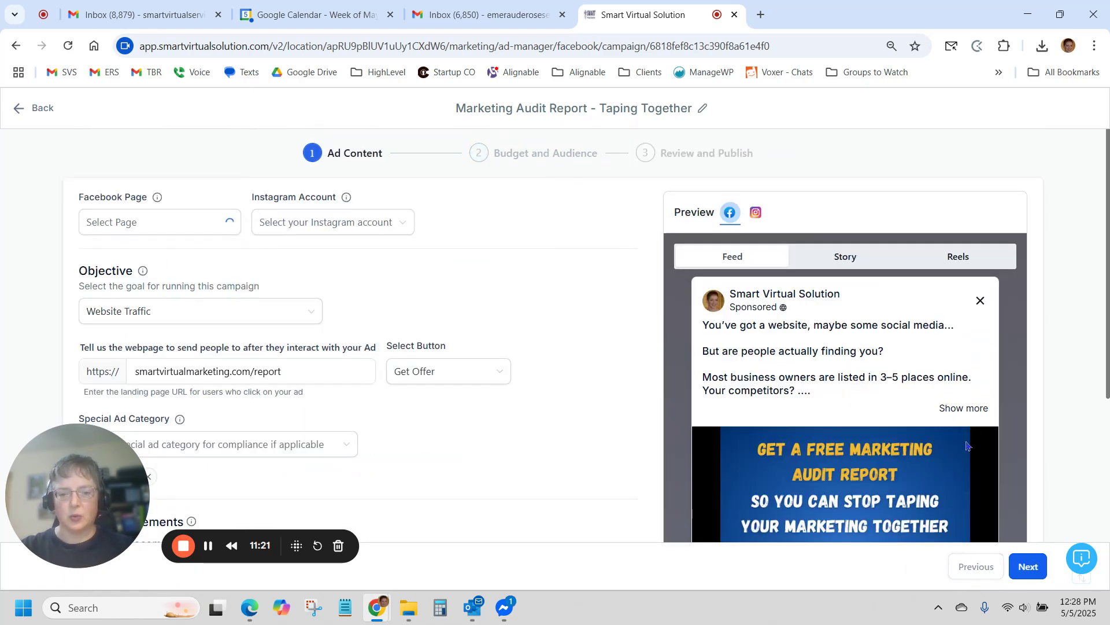
{"action": "scroll", "coordinate": [544, 252], "scroll_direction": "down", "scroll_amount": 7}
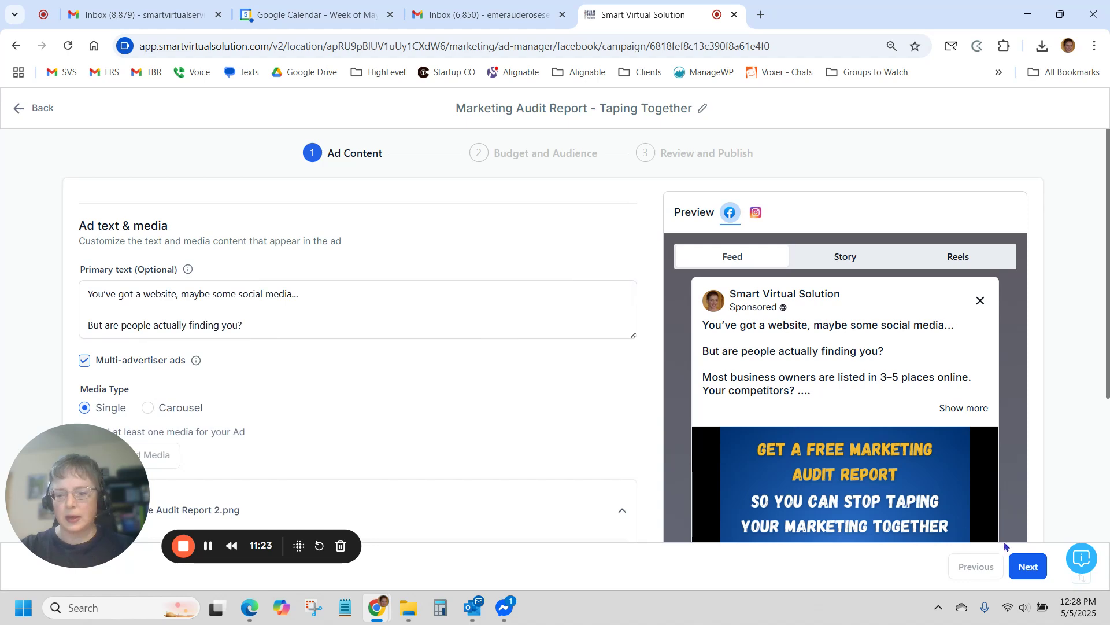
{"action": "left_click", "coordinate": [1027, 565]}
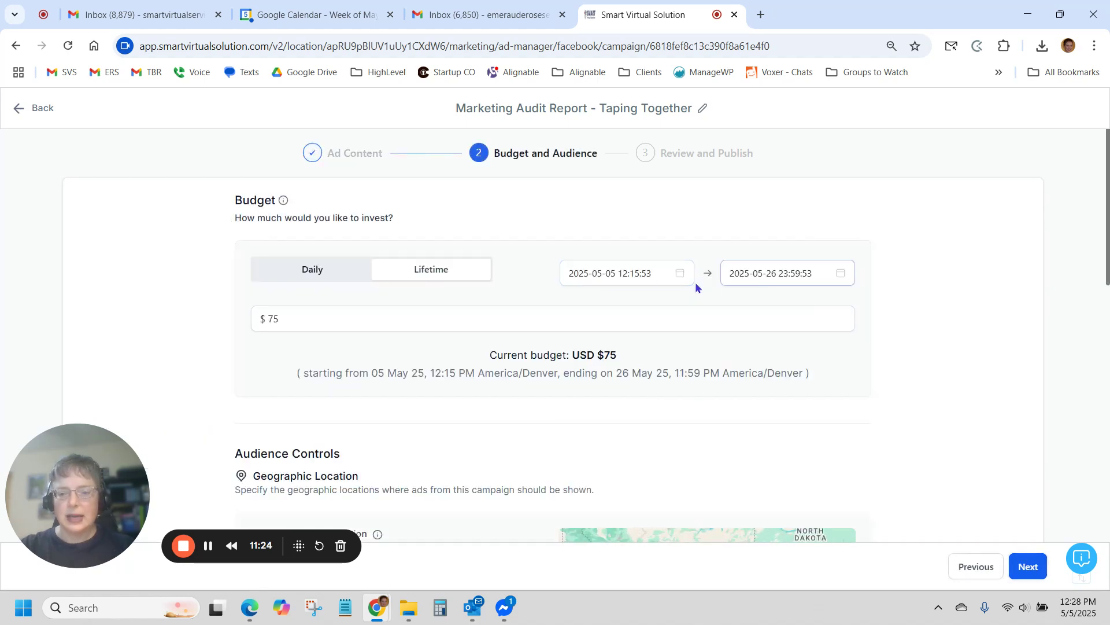
Set the campaign's start to 2025-05-06 at 01:15:53
{"action": "left_click", "coordinate": [636, 273]}
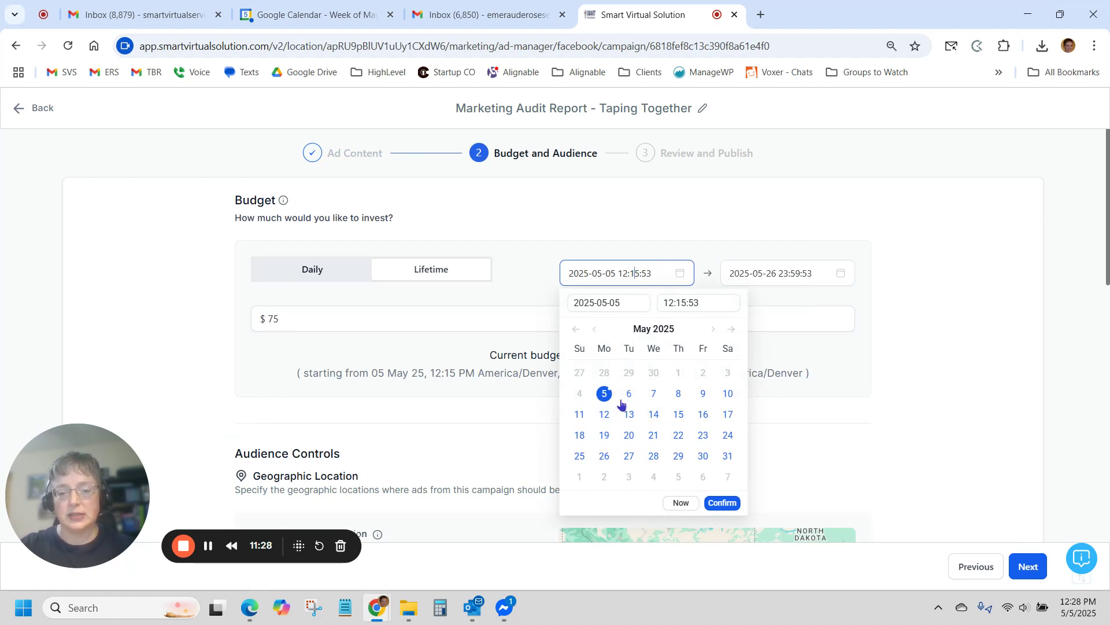
{"action": "left_click", "coordinate": [629, 394]}
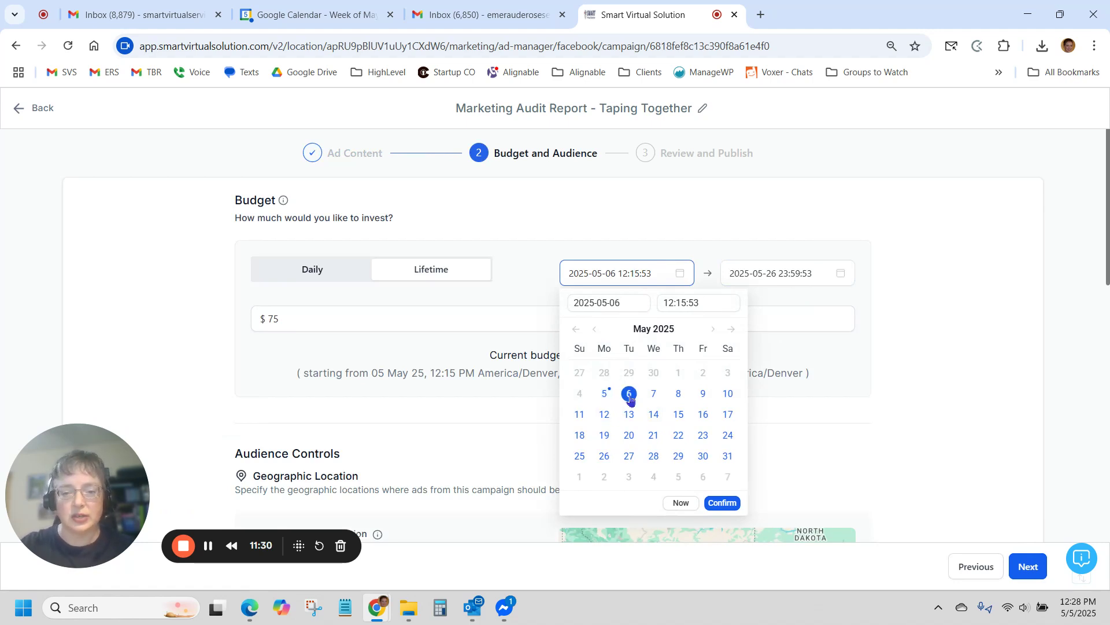
{"action": "left_click", "coordinate": [659, 303]}
{"action": "scroll", "coordinate": [675, 370], "scroll_direction": "up", "scroll_amount": 4}
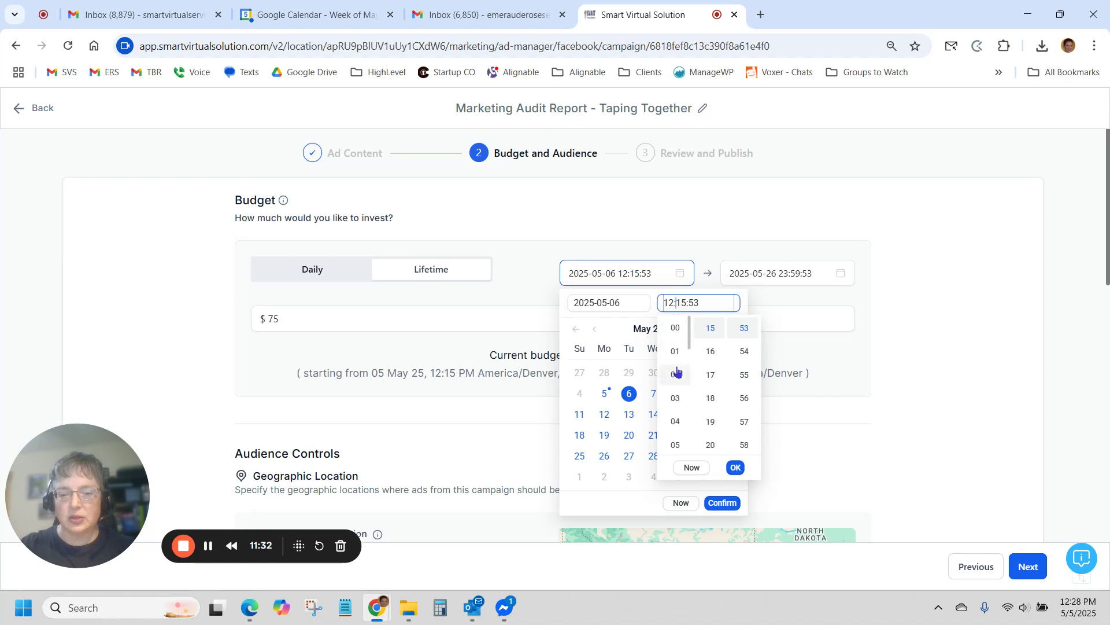
{"action": "left_click", "coordinate": [677, 353]}
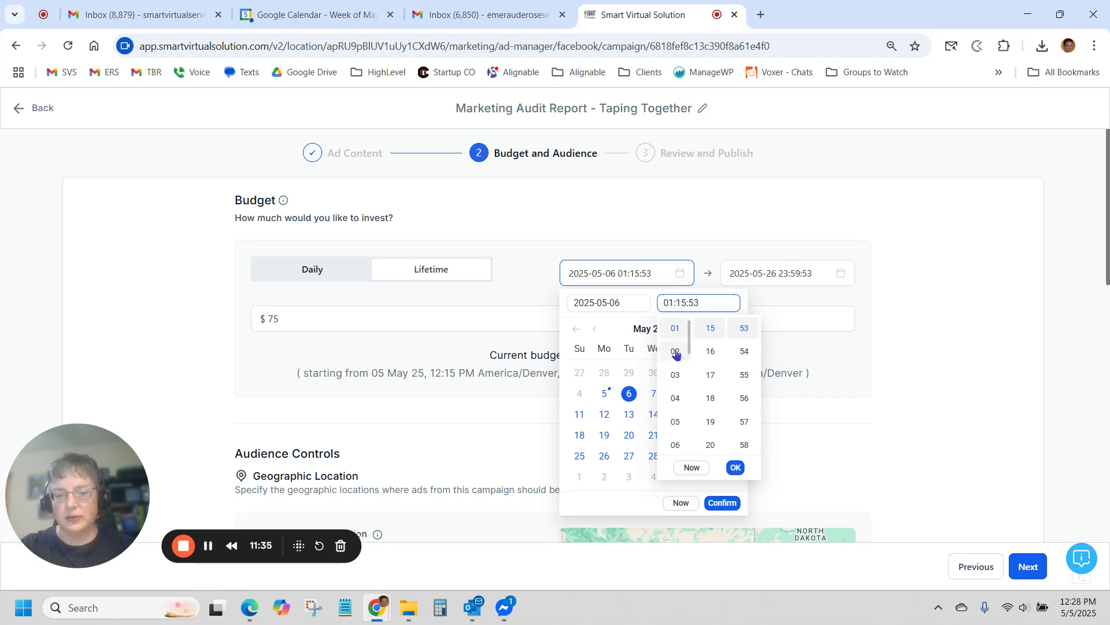
{"action": "left_click", "coordinate": [735, 466]}
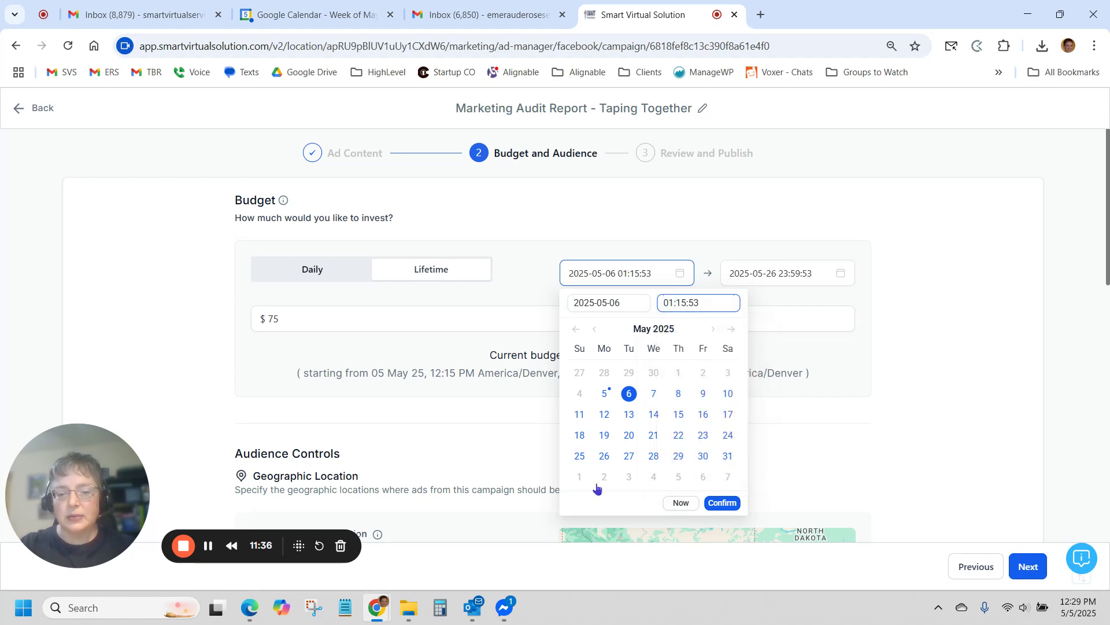
{"action": "left_click", "coordinate": [730, 503]}
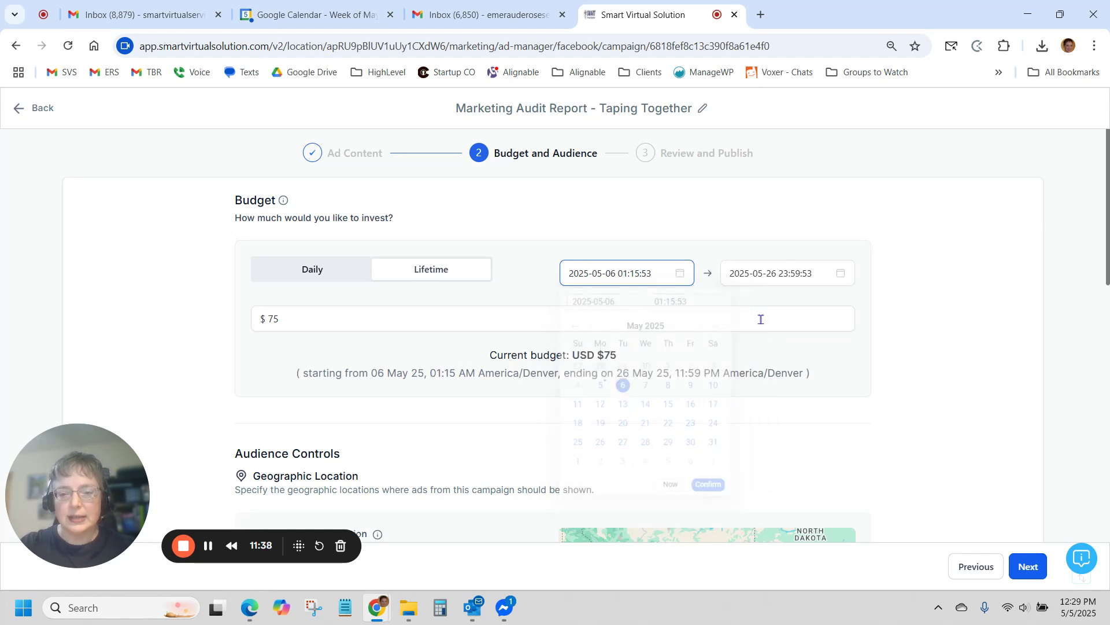
Set the campaign's end date to 2025-05-27, keeping the end time at 23:59:53
{"action": "left_click", "coordinate": [767, 277]}
{"action": "left_click", "coordinate": [788, 457]}
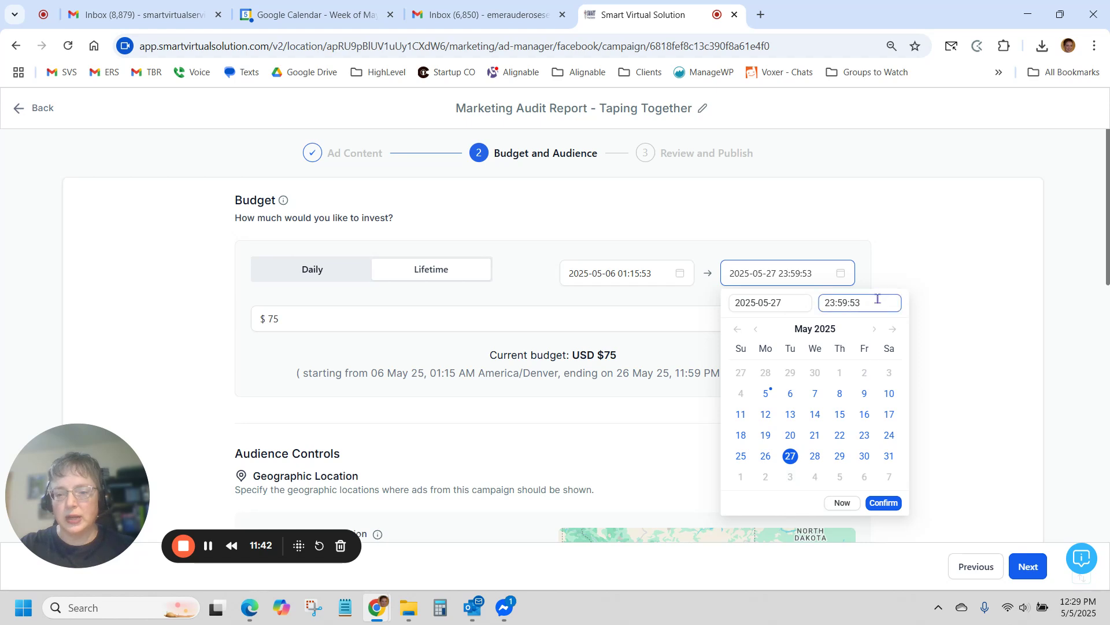
{"action": "left_click", "coordinate": [885, 503]}
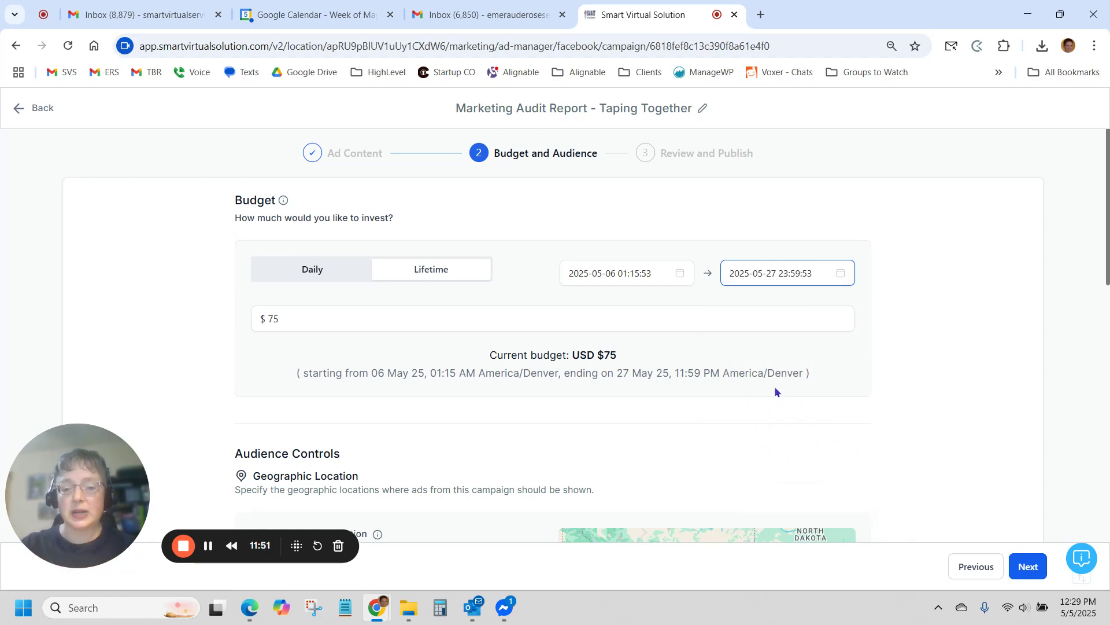
Continue to the Review and Publish stage and publish the ad now, confirming its submission for review
{"action": "scroll", "coordinate": [775, 386], "scroll_direction": "down", "scroll_amount": 5}
{"action": "scroll", "coordinate": [925, 382], "scroll_direction": "down", "scroll_amount": 6}
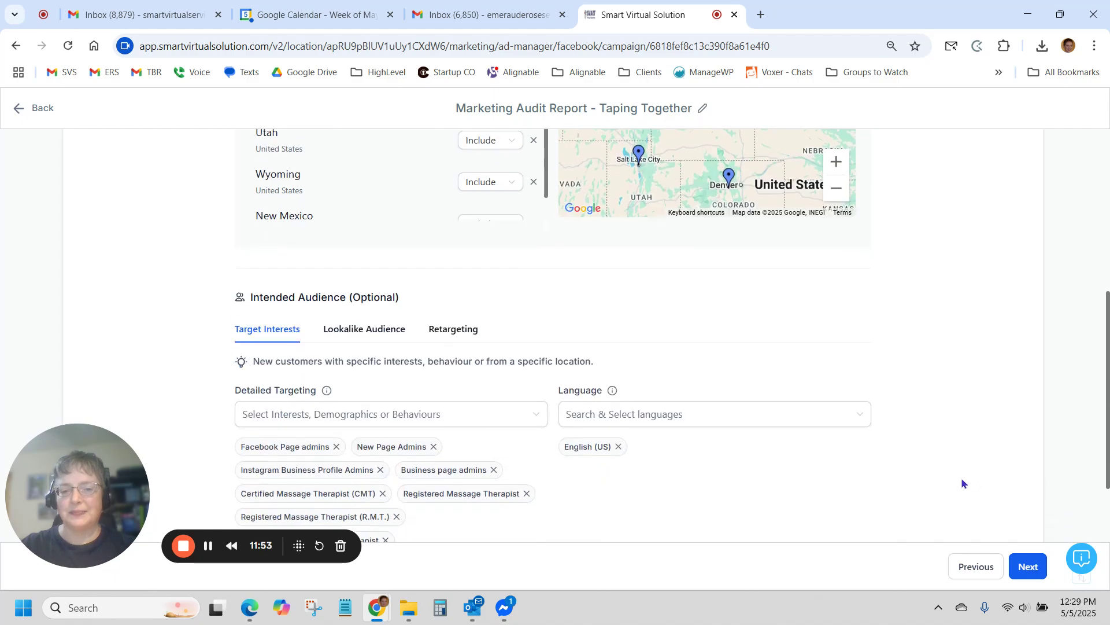
{"action": "left_click", "coordinate": [1029, 566]}
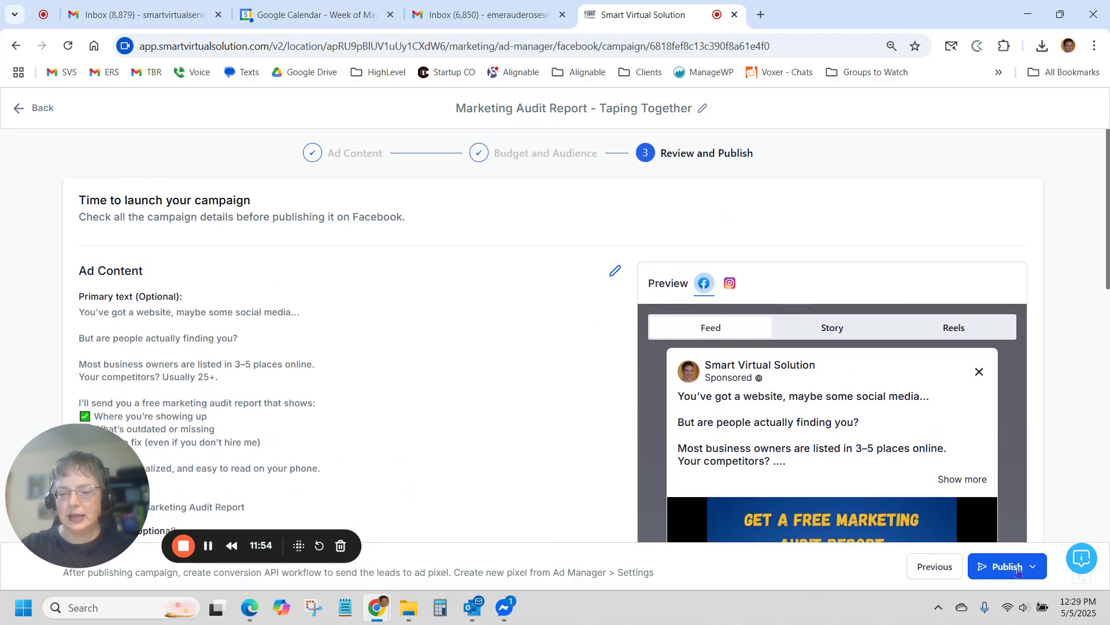
{"action": "left_click", "coordinate": [1012, 568]}
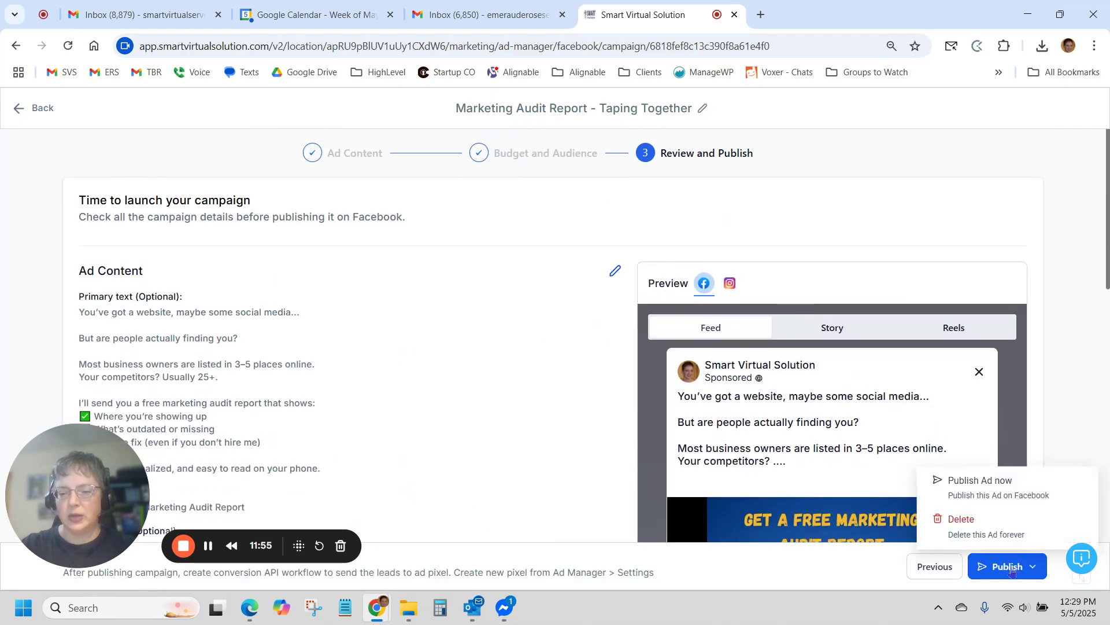
{"action": "left_click", "coordinate": [981, 494]}
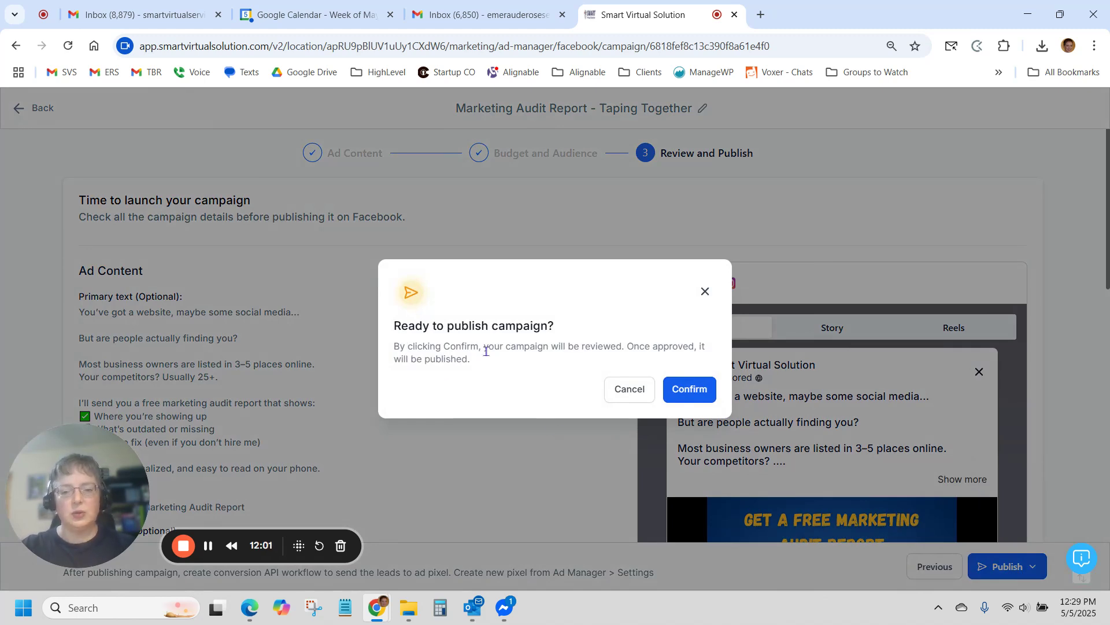
{"action": "left_click", "coordinate": [685, 395]}
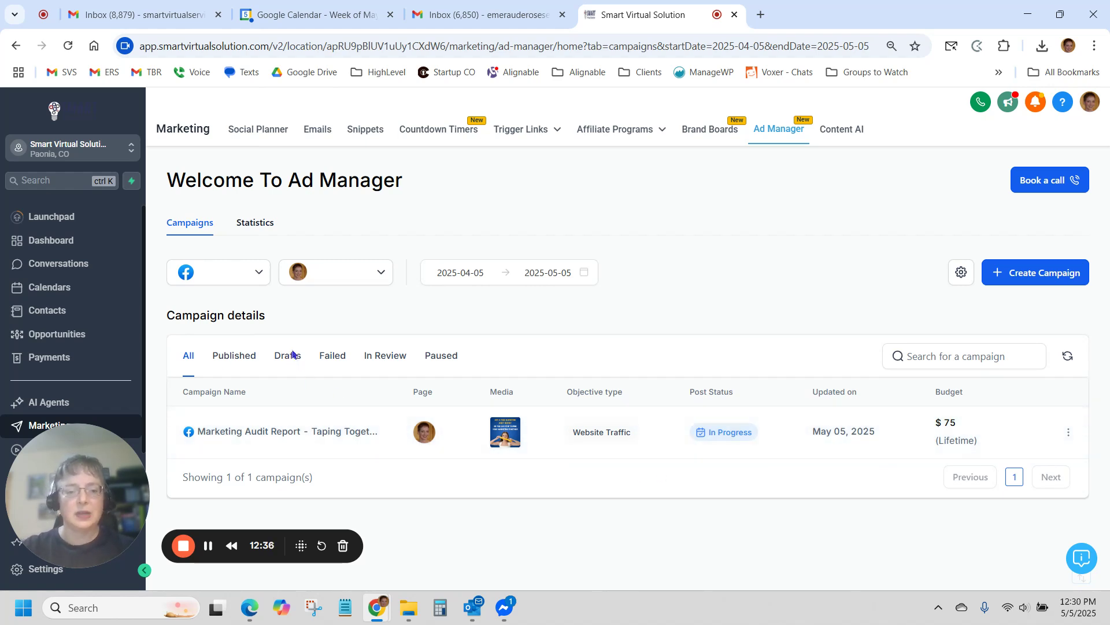
Filter the campaign list to published campaigns with a date range from 2024-12-01 to 2025-05-05
{"action": "left_click", "coordinate": [223, 361]}
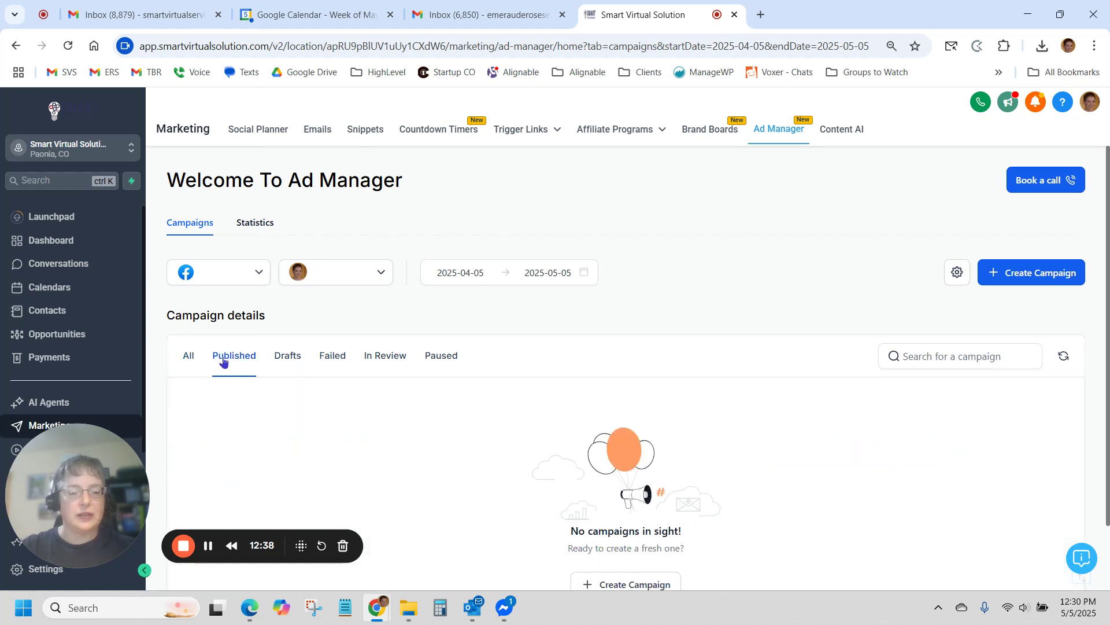
{"action": "left_click", "coordinate": [442, 272]}
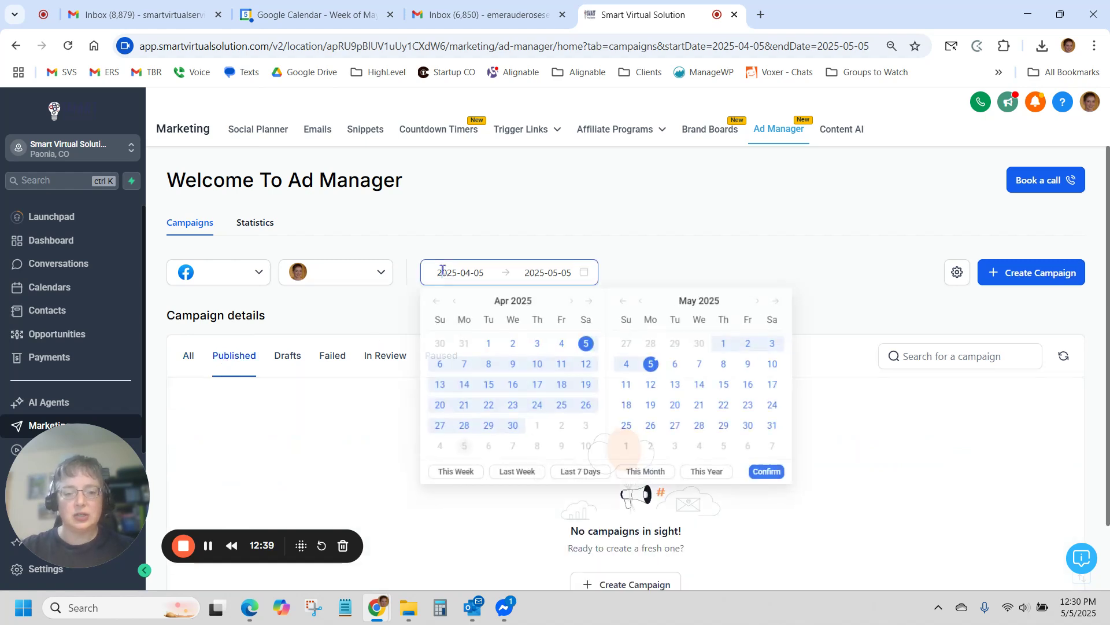
{"action": "left_click", "coordinate": [454, 301]}
{"action": "left_click", "coordinate": [454, 302]}
{"action": "left_click", "coordinate": [454, 301]}
{"action": "left_click", "coordinate": [454, 301]}
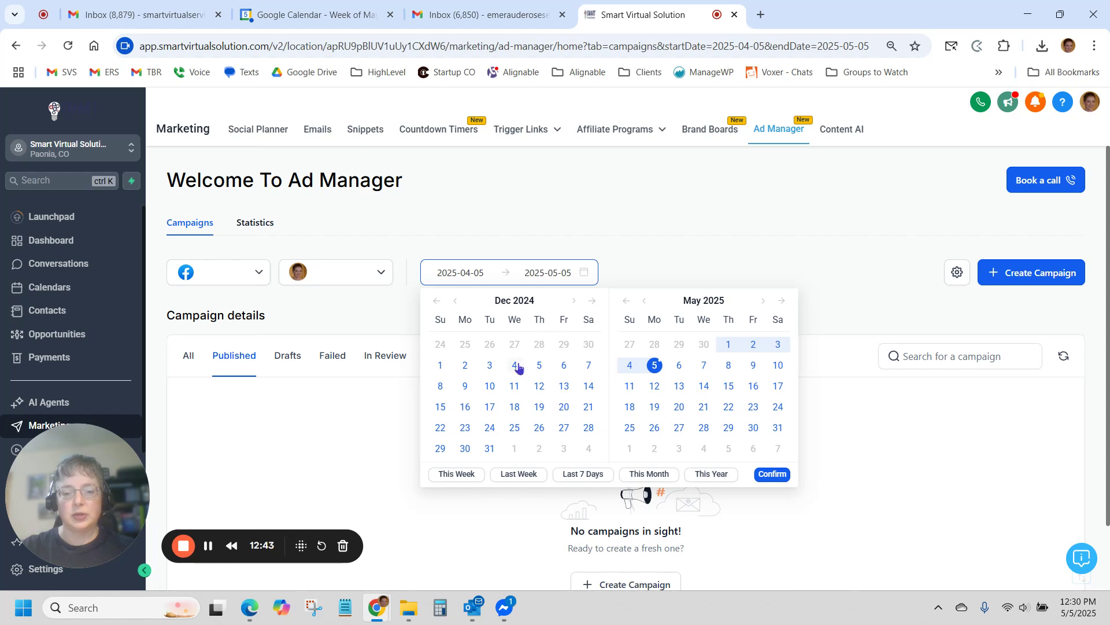
{"action": "left_click", "coordinate": [439, 365]}
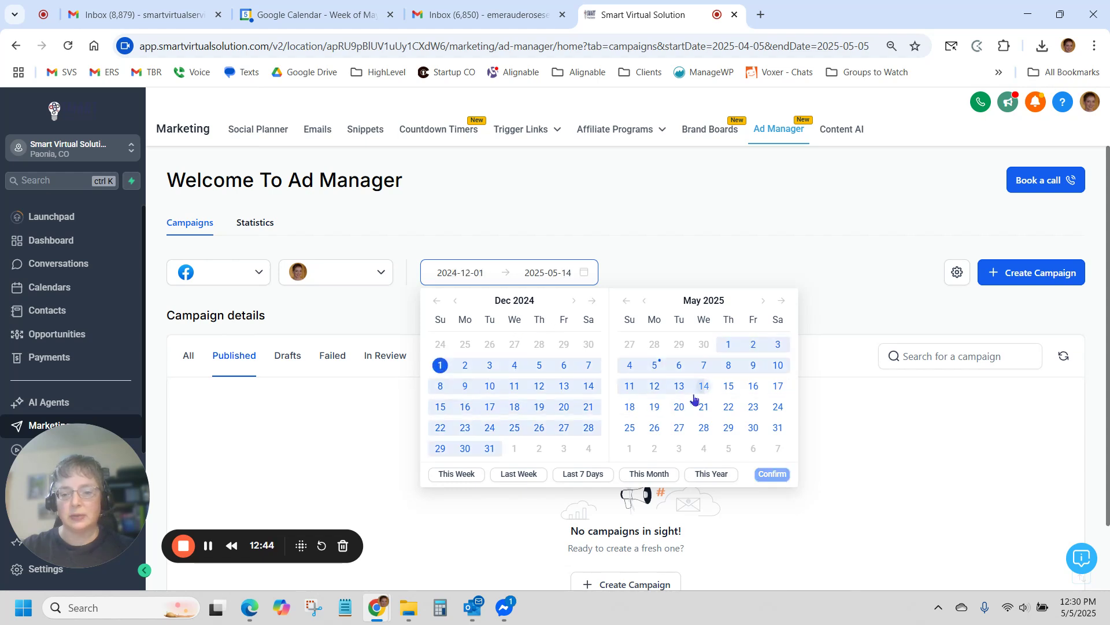
{"action": "left_click", "coordinate": [655, 366]}
{"action": "left_click", "coordinate": [772, 474]}
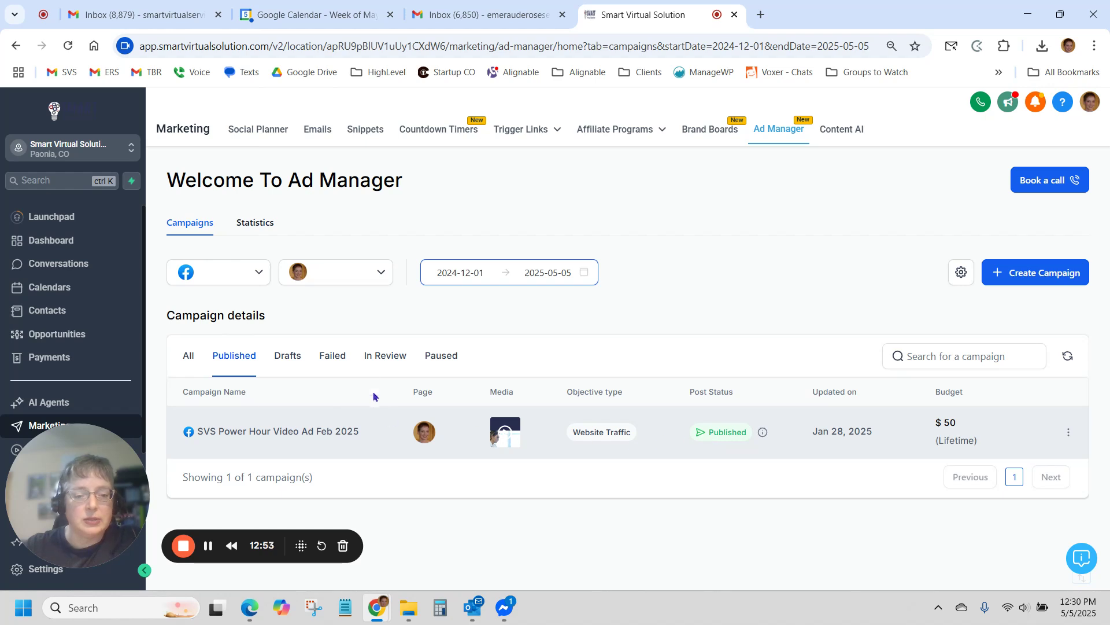
Open the Facebook ad statistics and examine the conversion summary, performance charts and campaign details for the selected date range
{"action": "left_click", "coordinate": [264, 224]}
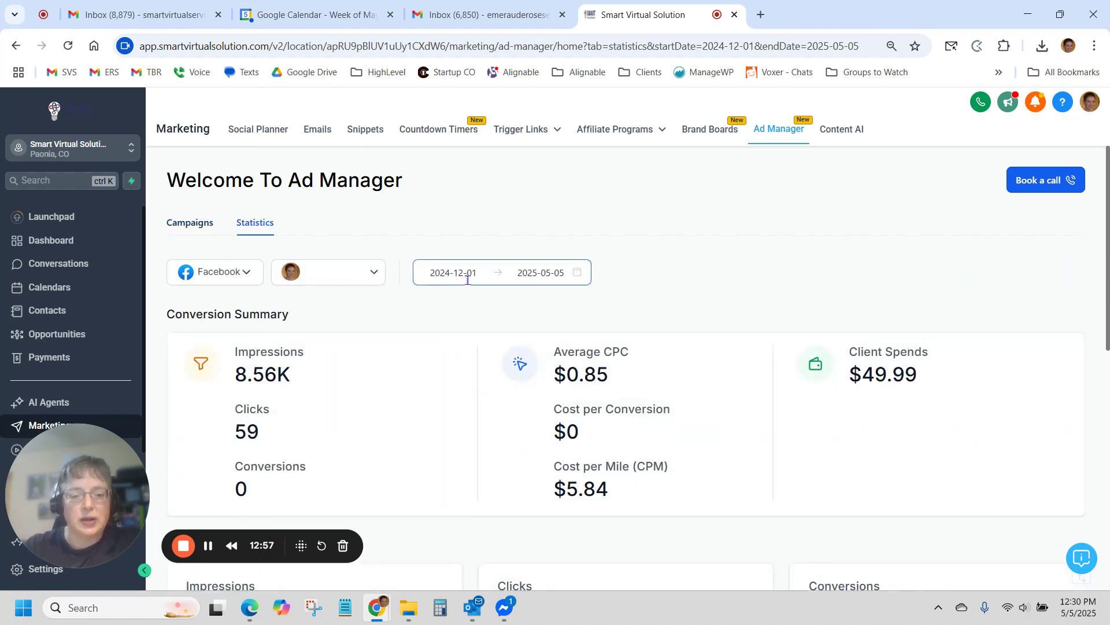
{"action": "left_click", "coordinate": [430, 274]}
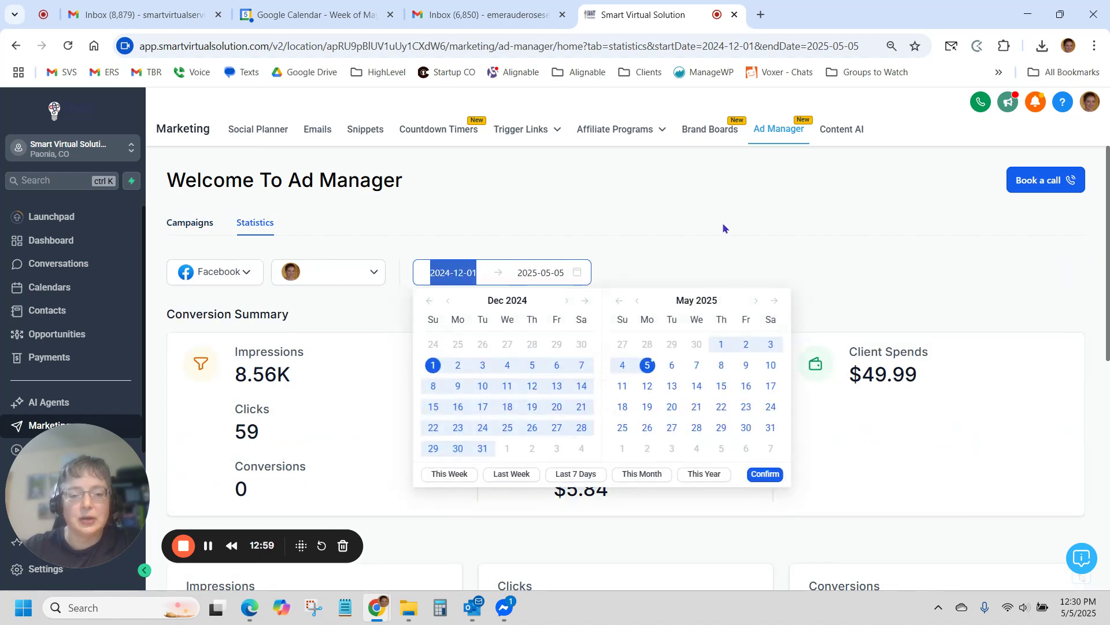
{"action": "left_click", "coordinate": [796, 242]}
{"action": "scroll", "coordinate": [305, 272], "scroll_direction": "down", "scroll_amount": 1}
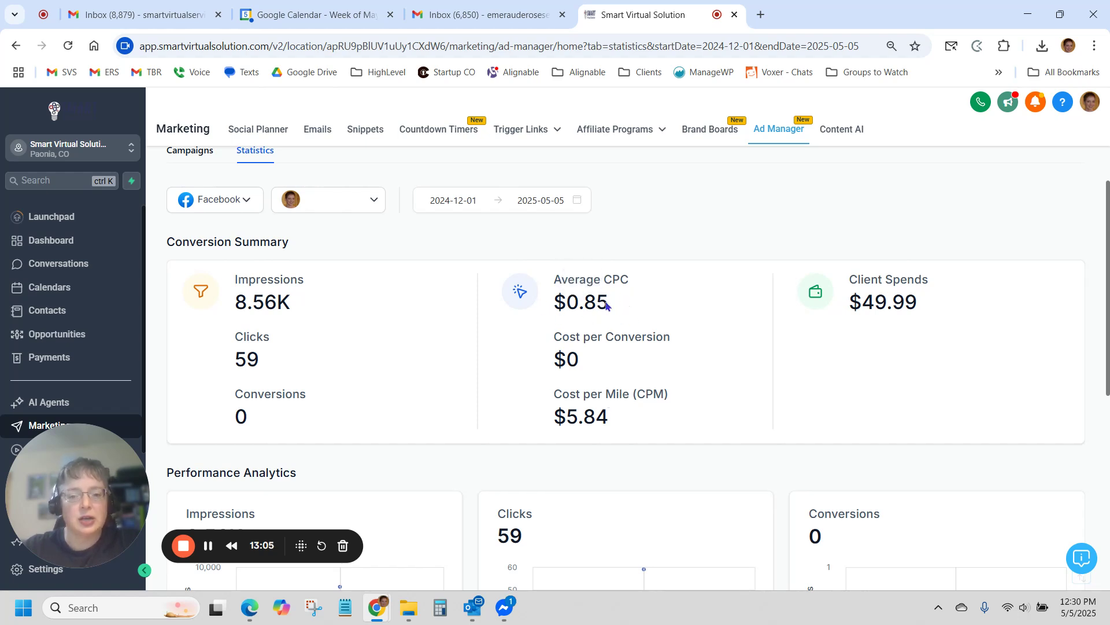
{"action": "scroll", "coordinate": [965, 356], "scroll_direction": "down", "scroll_amount": 5}
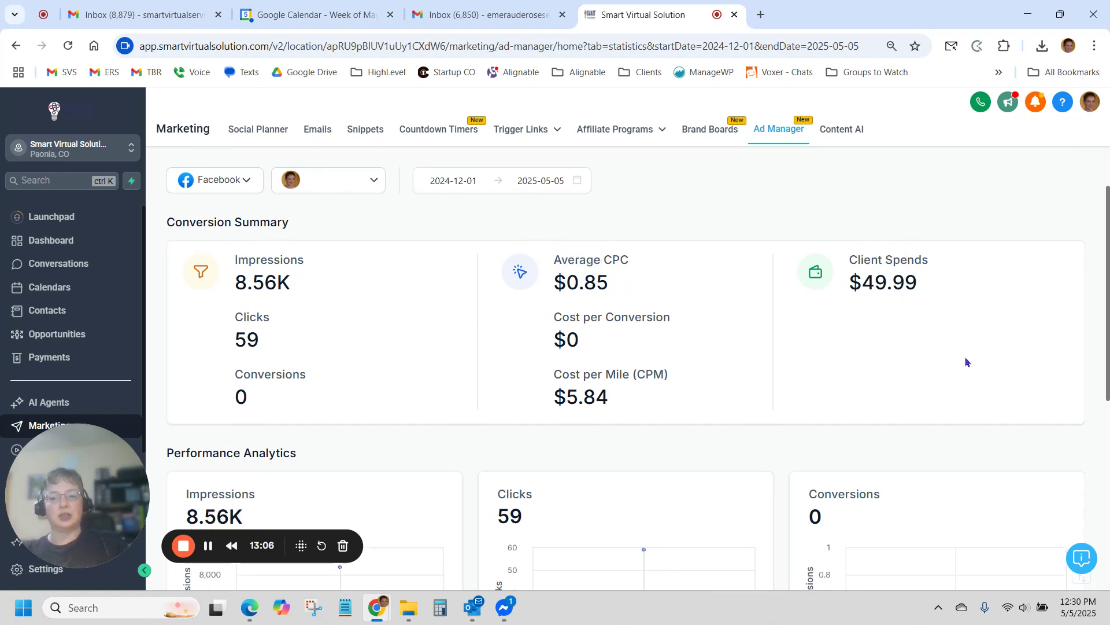
{"action": "scroll", "coordinate": [964, 362], "scroll_direction": "down", "scroll_amount": 2}
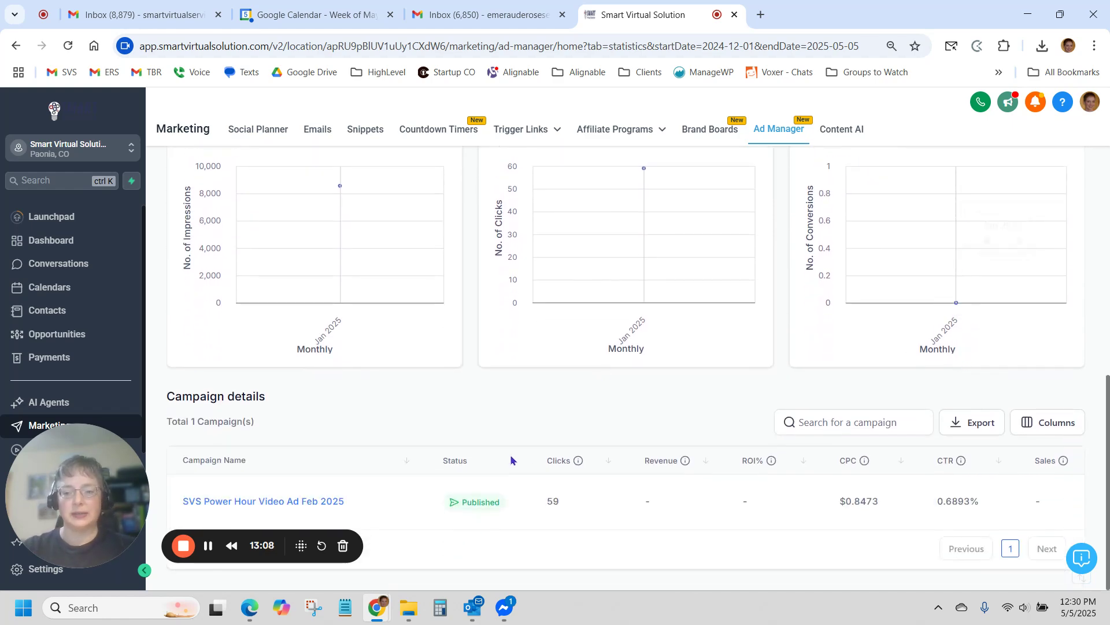
{"action": "scroll", "coordinate": [748, 435], "scroll_direction": "up", "scroll_amount": 7}
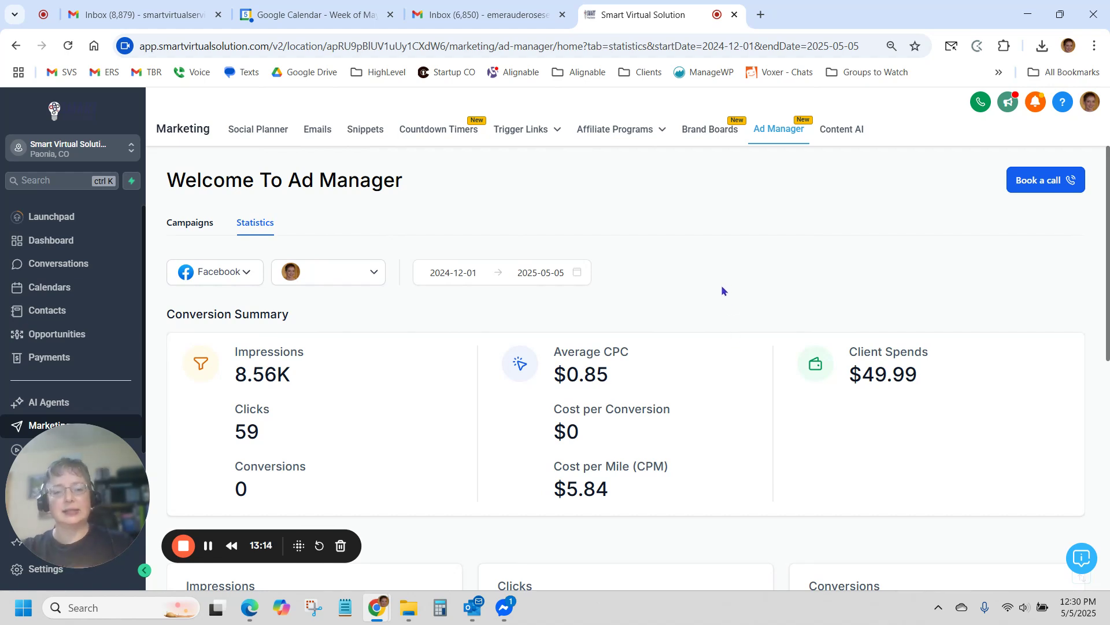
Return to the campaign list and show campaigns of every status
{"action": "left_click", "coordinate": [190, 223]}
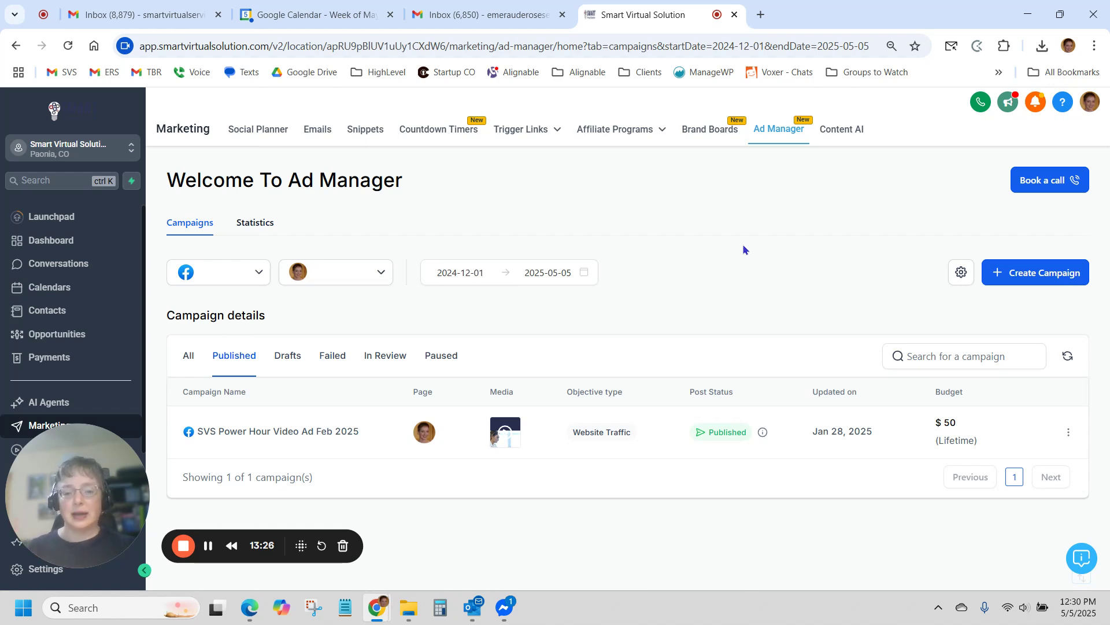
{"action": "left_click", "coordinate": [188, 355]}
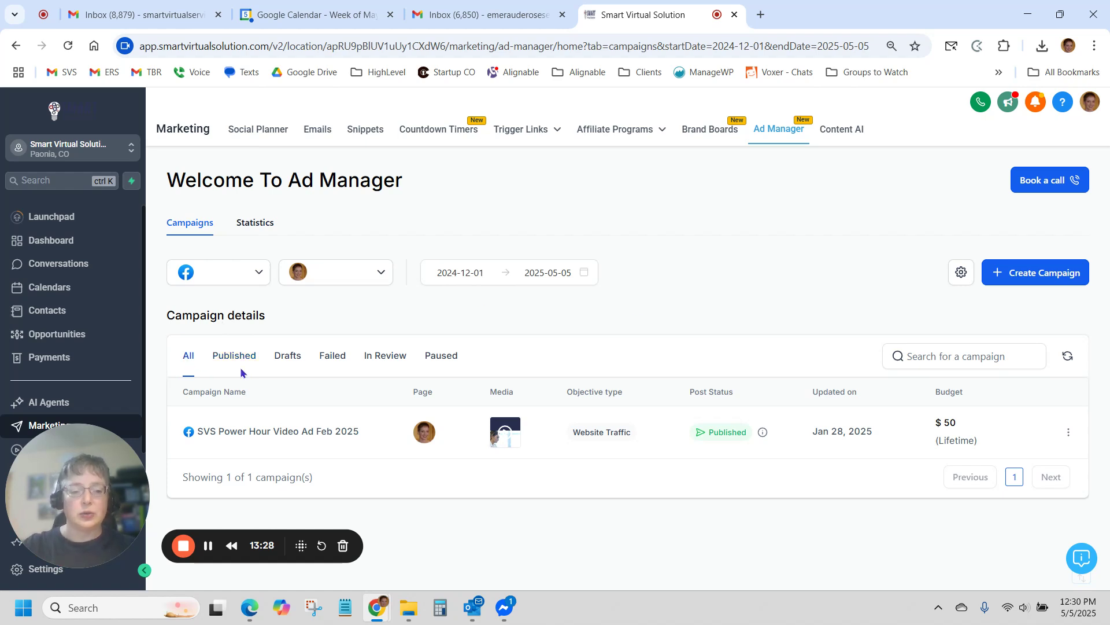